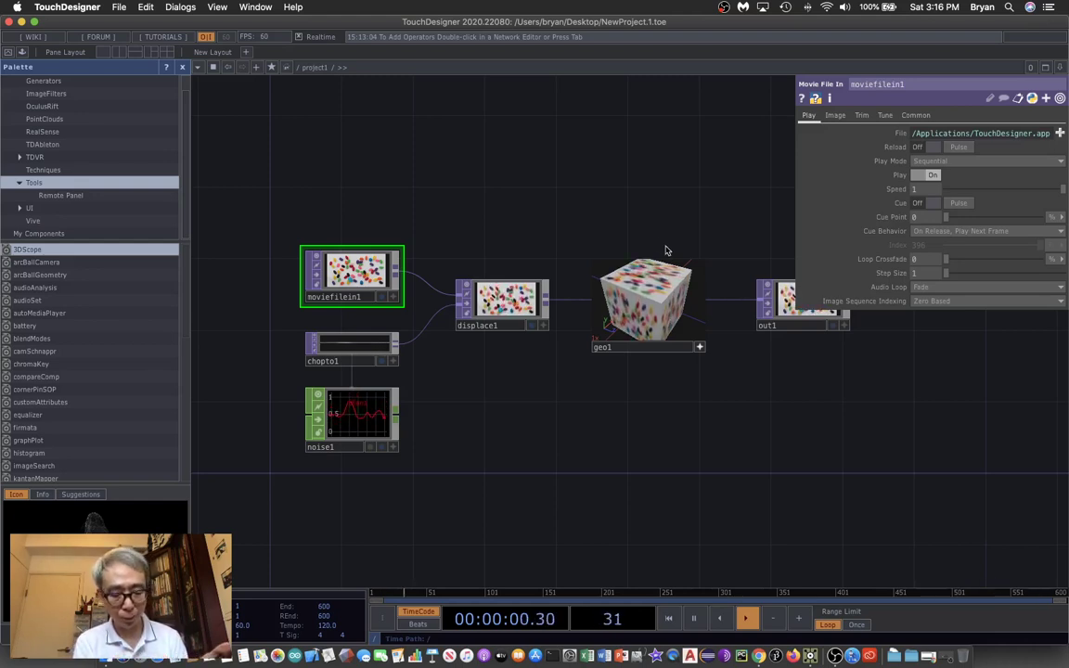
# Hide the operator parameters so the whole example network can be seen
pyautogui.moveTo(654, 259); pyautogui.dragTo(804, 323)
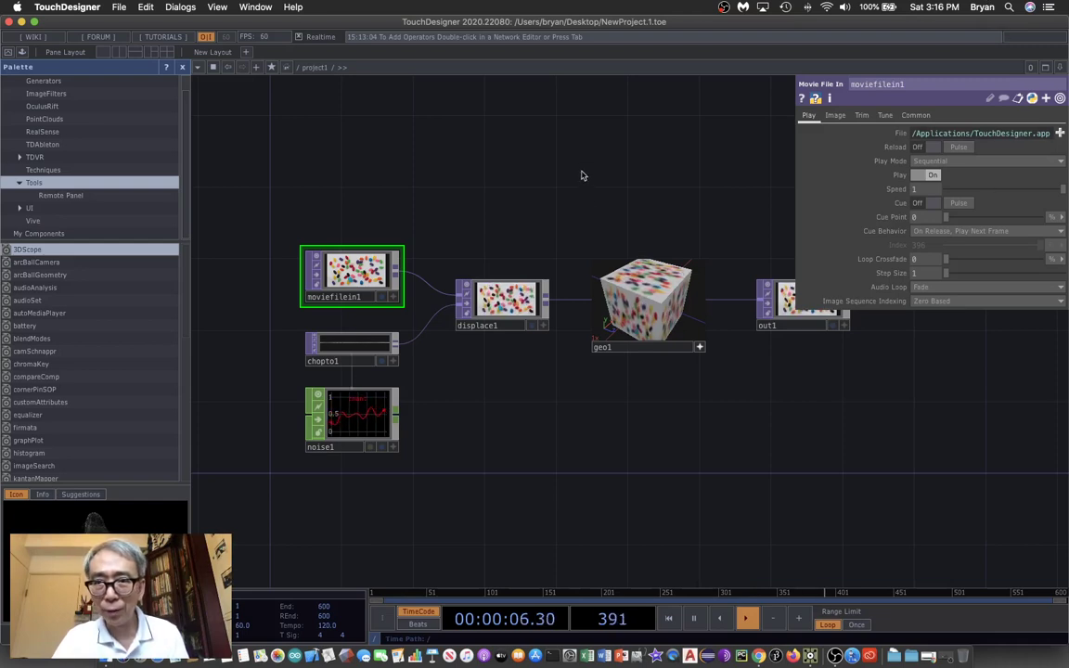
pyautogui.press('p')
pyautogui.moveTo(529, 151); pyautogui.dragTo(570, 155)
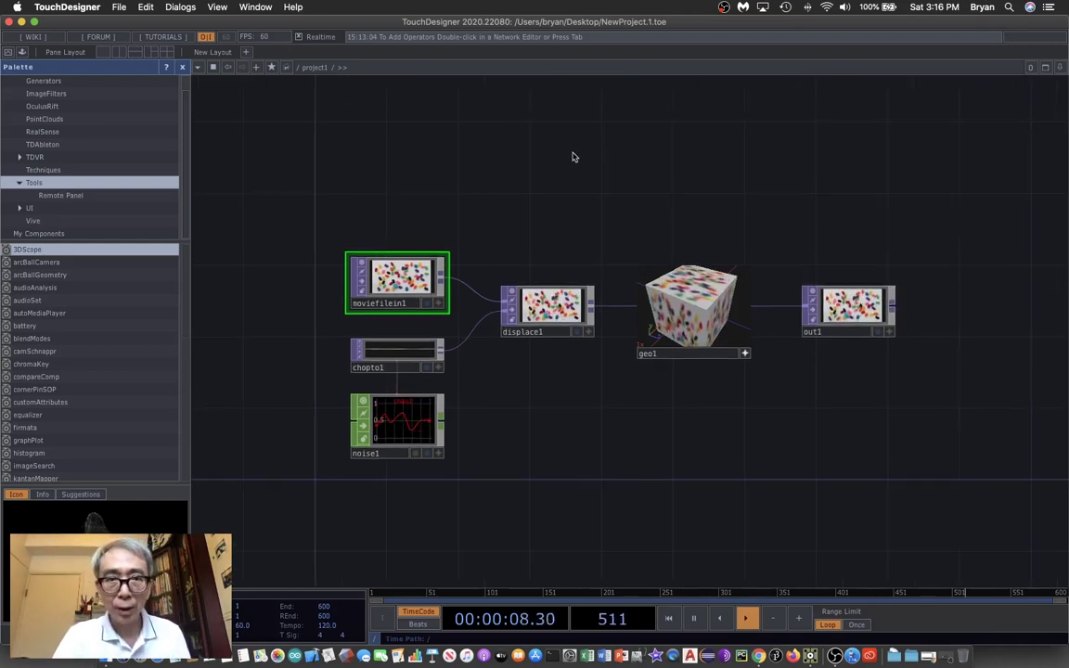
# Create the project folder TestServo001 on the Desktop with the file renamed to match, and save the project in it
pyautogui.click(119, 9)
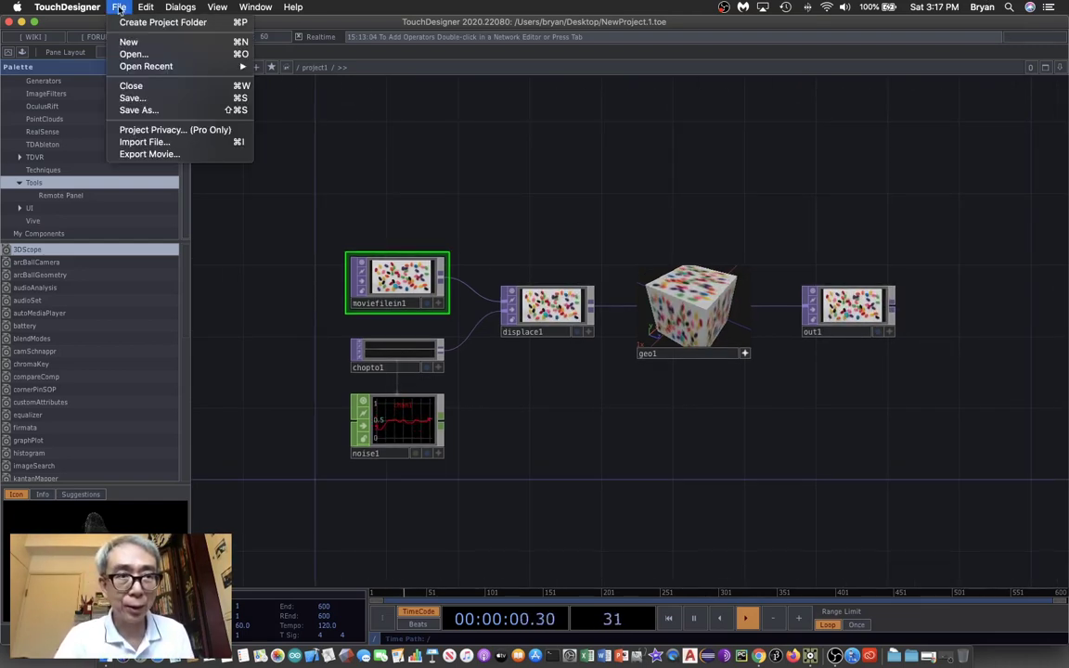
pyautogui.press('Escape')
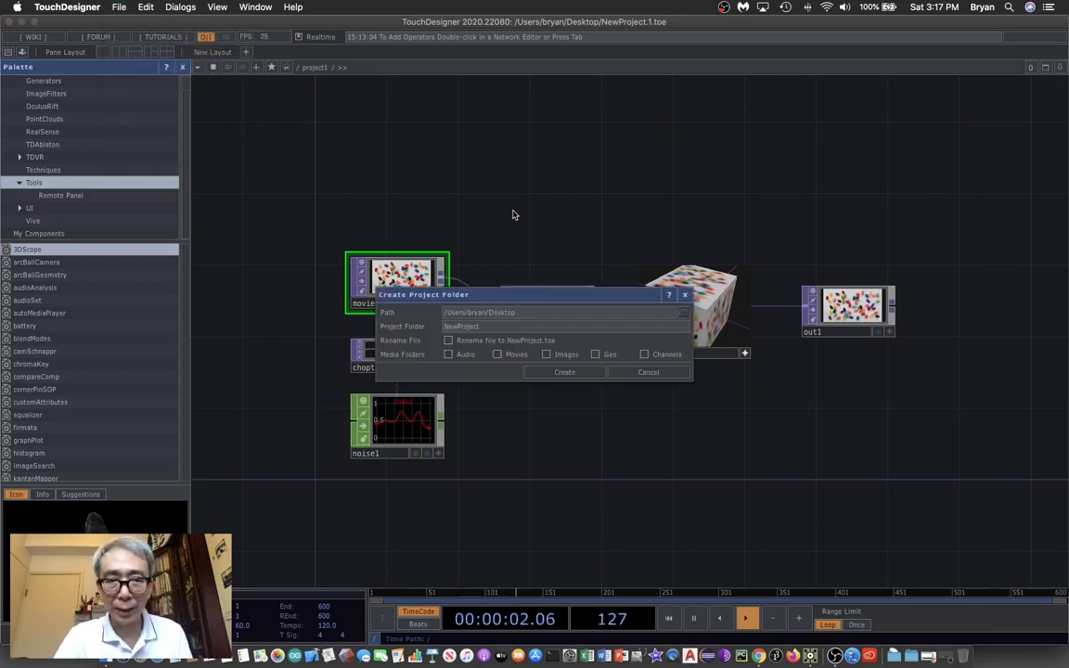
pyautogui.moveTo(525, 297); pyautogui.dragTo(586, 110)
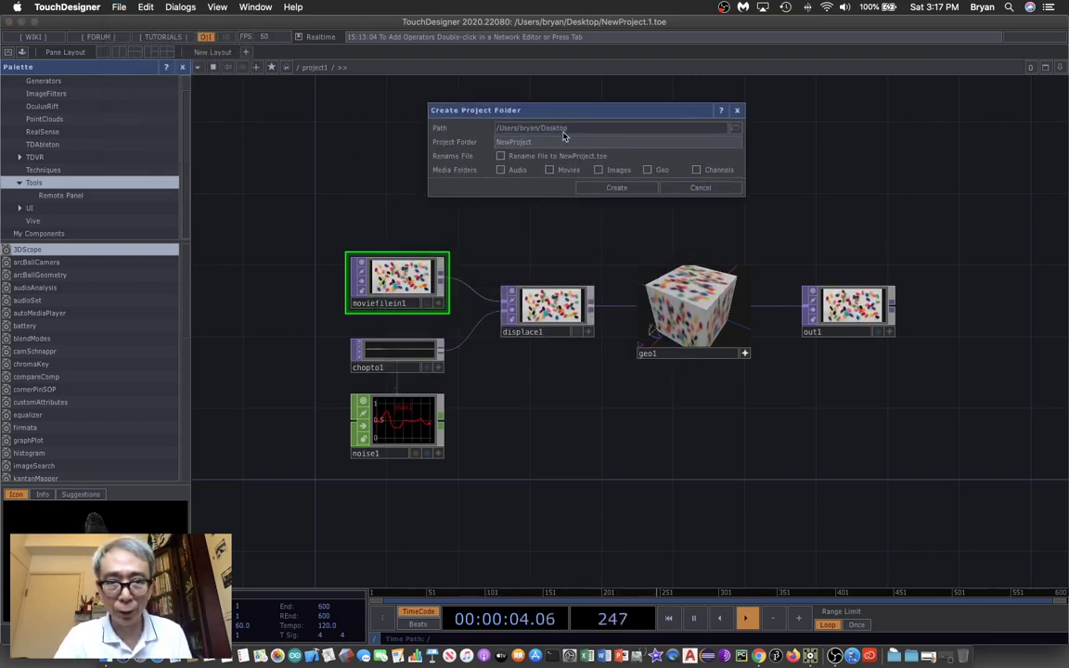
pyautogui.click(506, 143)
pyautogui.write('ToolServer')
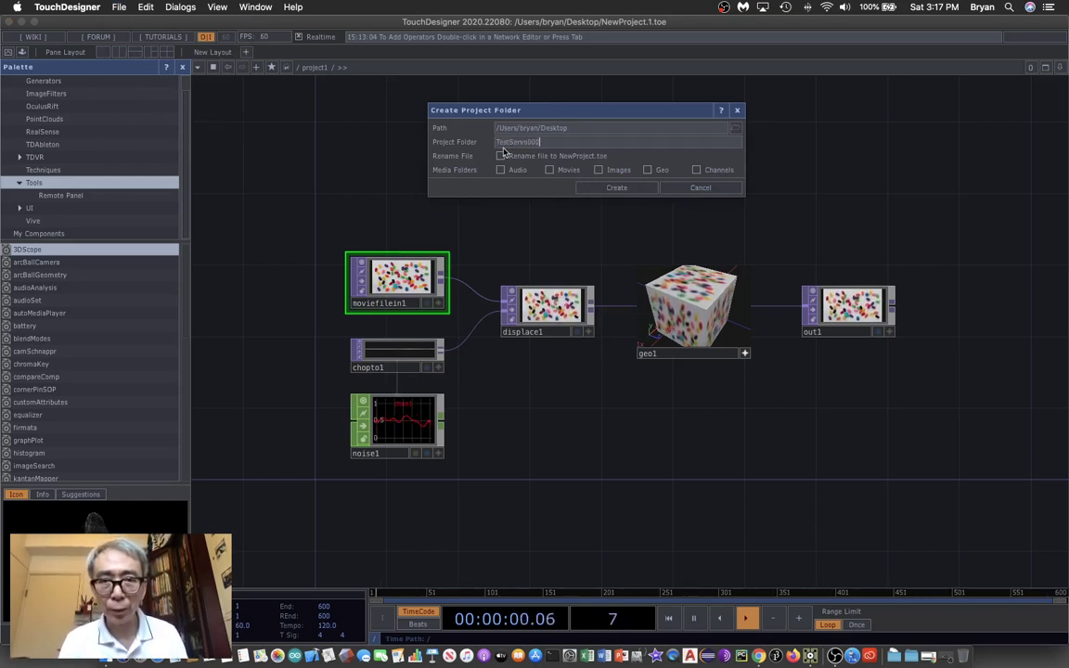
pyautogui.write('003')
pyautogui.click(500, 156)
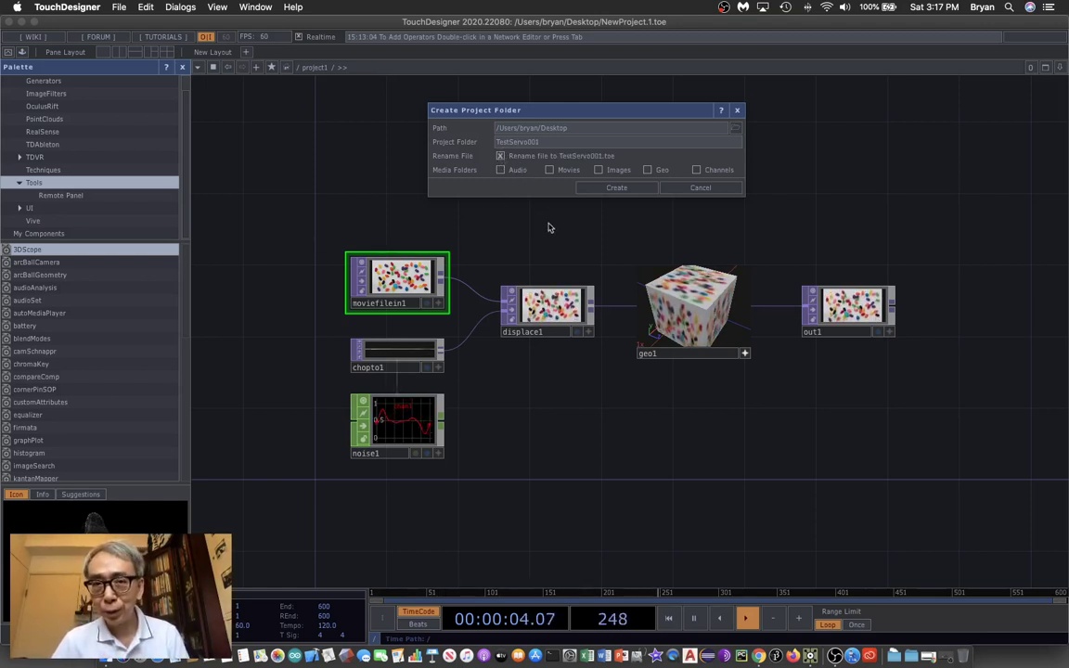
pyautogui.click(623, 188)
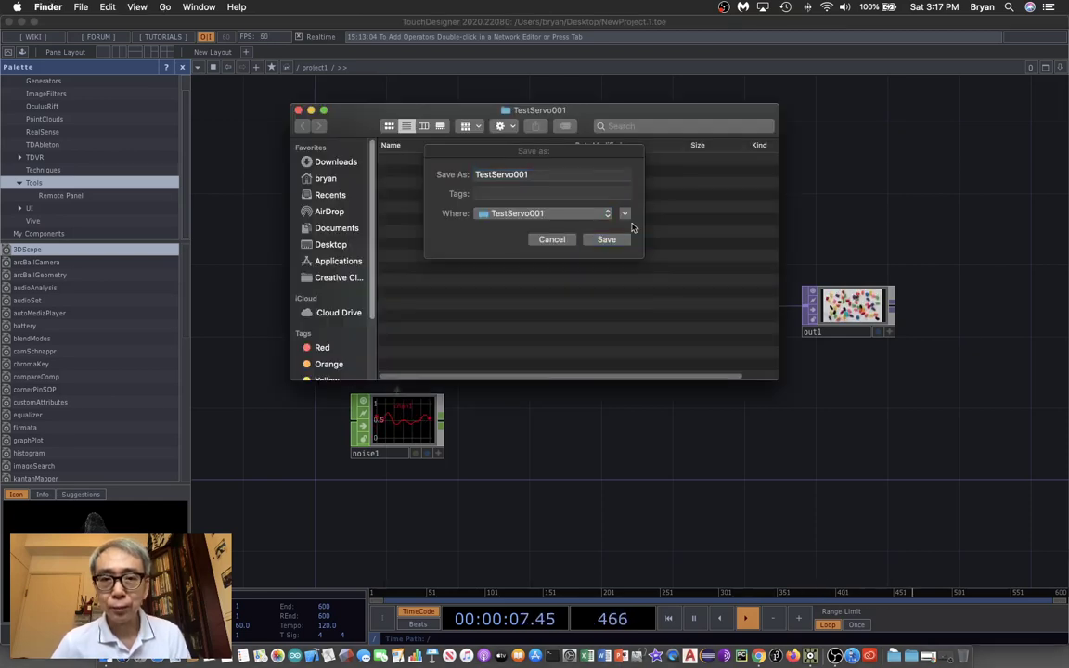
pyautogui.click(606, 238)
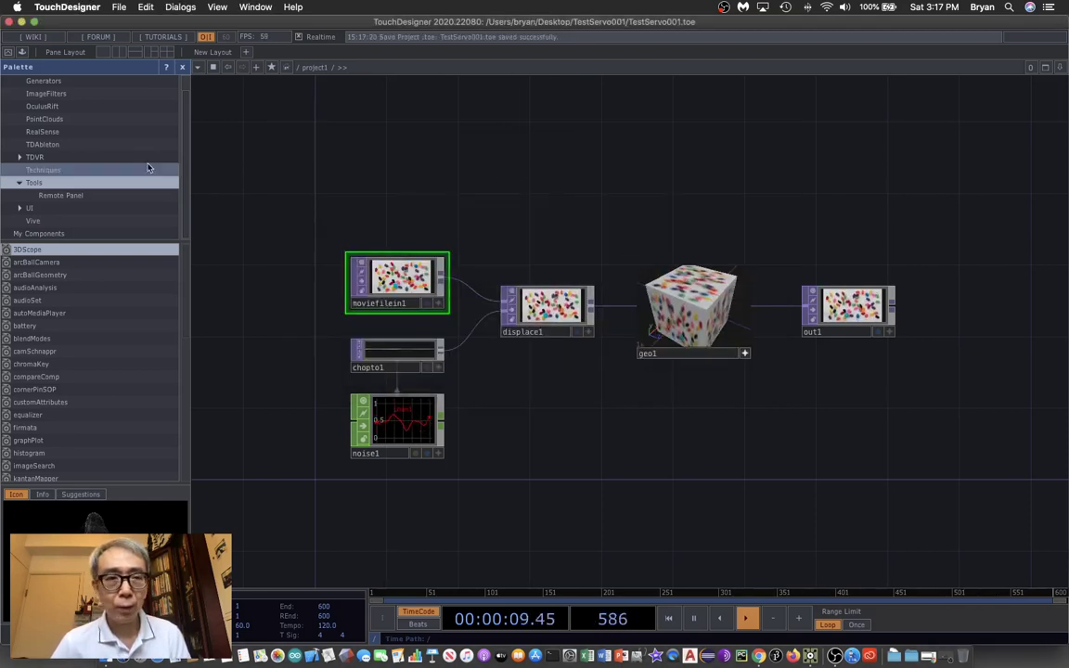
# Delete the moviefilein1, chopto1, noise1, displace1 and geo1 operators, keeping only out1
pyautogui.moveTo(279, 192); pyautogui.dragTo(744, 470)
pyautogui.press('Delete')
pyautogui.moveTo(589, 255); pyautogui.dragTo(594, 231, button='middle')
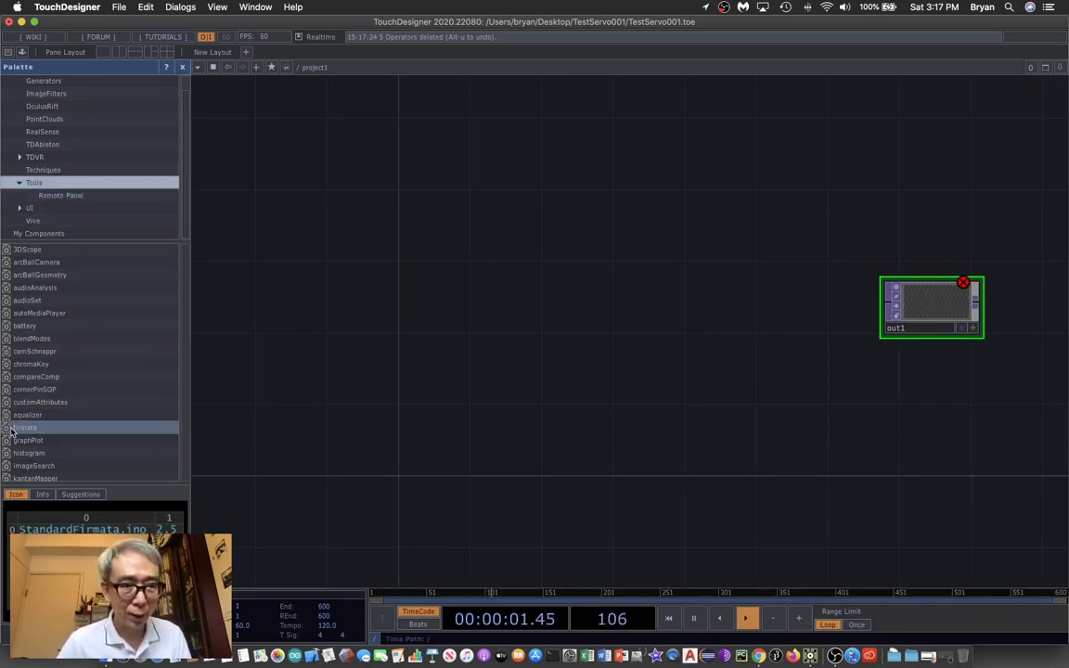
# Add the firmata component from the palette tools to the network and close the palette
pyautogui.moveTo(536, 323); pyautogui.dragTo(487, 165)
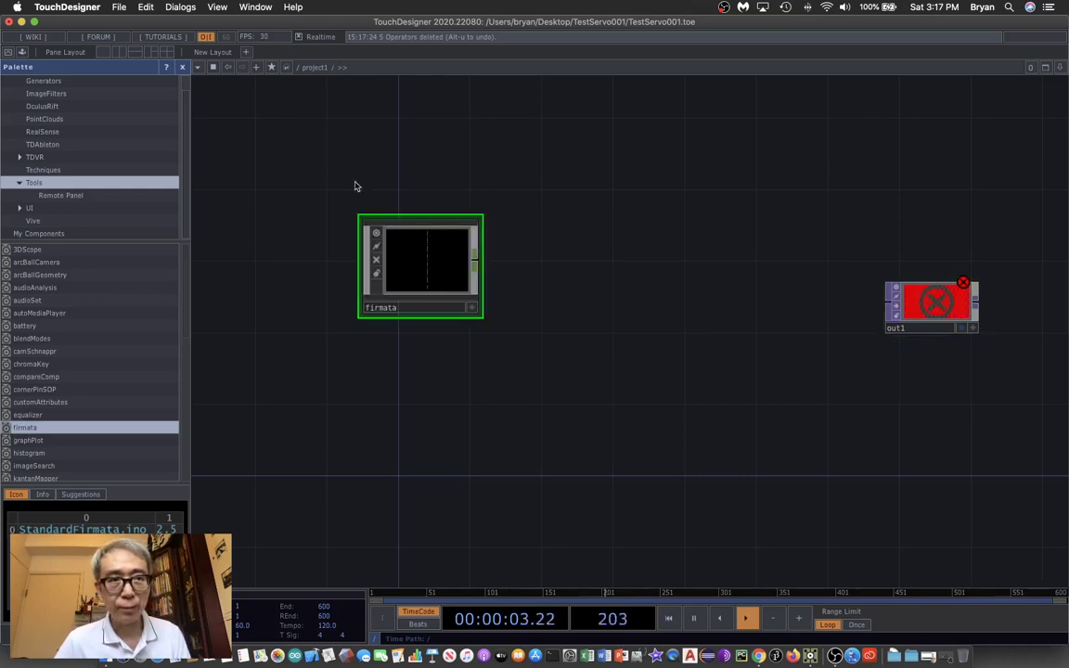
pyautogui.click(183, 69)
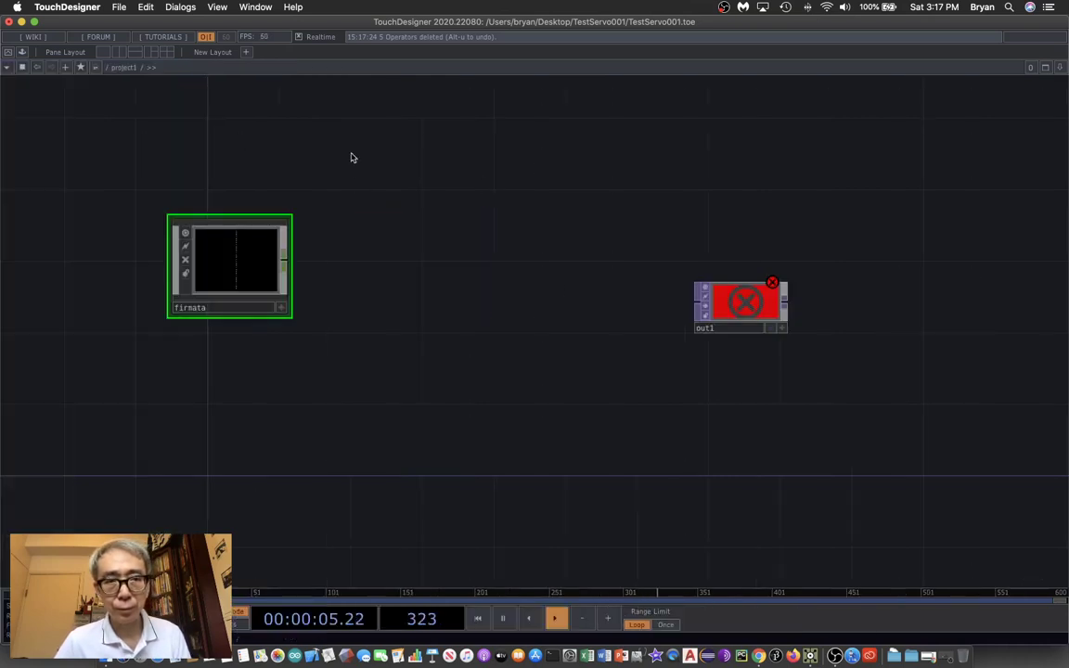
pyautogui.scroll(-2, 384, 238)
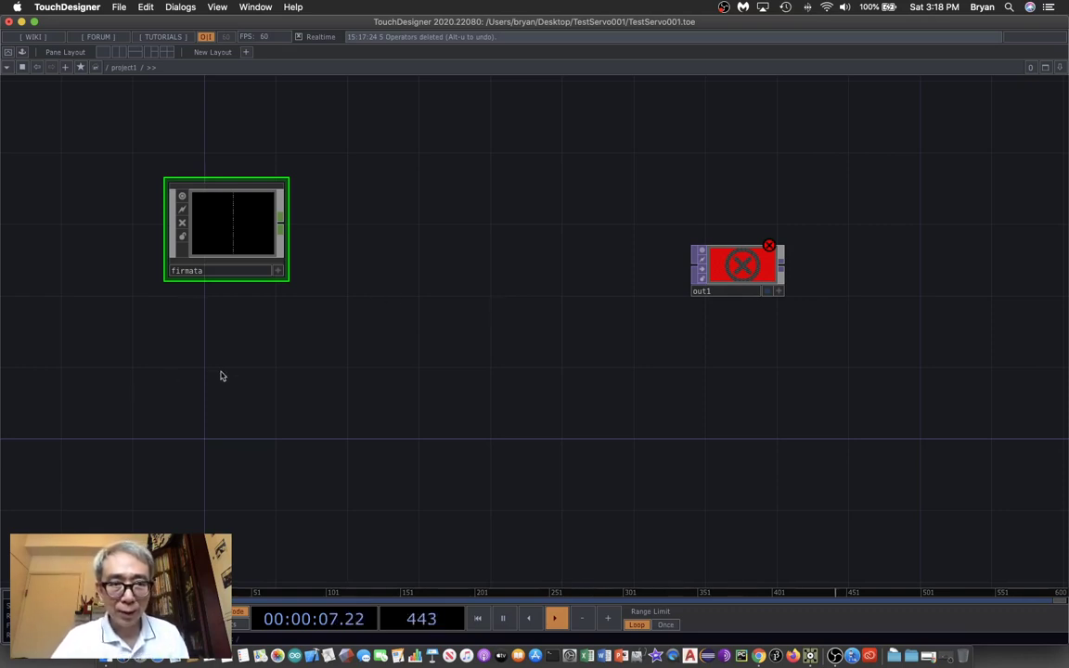
# Show the firmata component's parameters, set its port to /dev/cu.usbmodem144101 and activate the connection
pyautogui.scroll(3, 270, 372)
pyautogui.press('p')
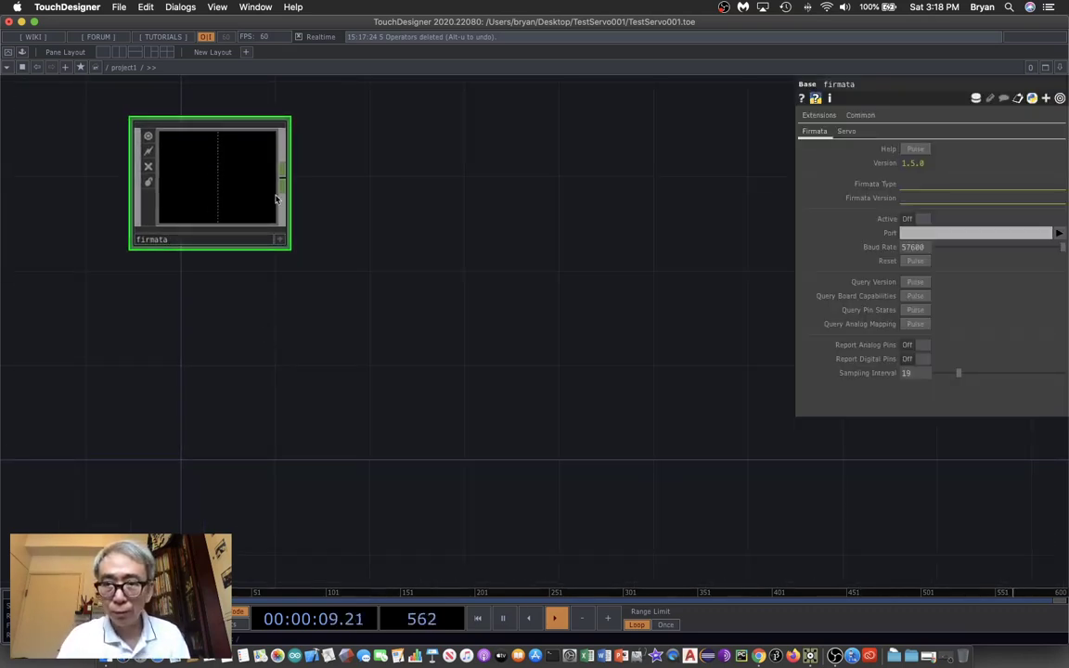
pyautogui.scroll(1, 529, 301)
pyautogui.moveTo(396, 348); pyautogui.dragTo(551, 317)
pyautogui.click(1058, 234)
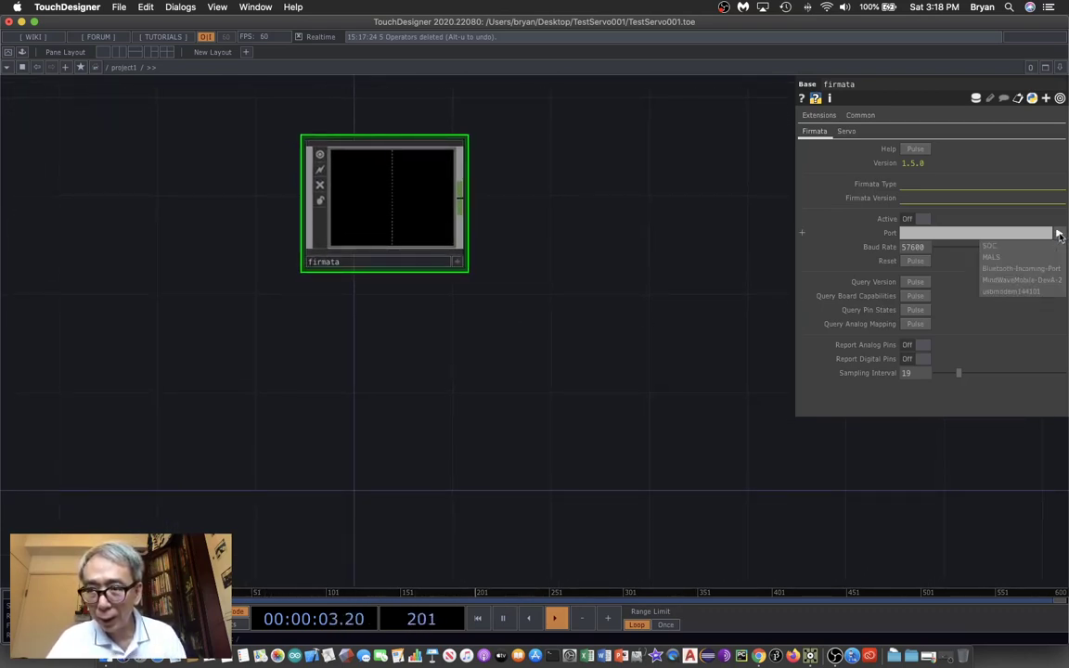
pyautogui.click(1013, 292)
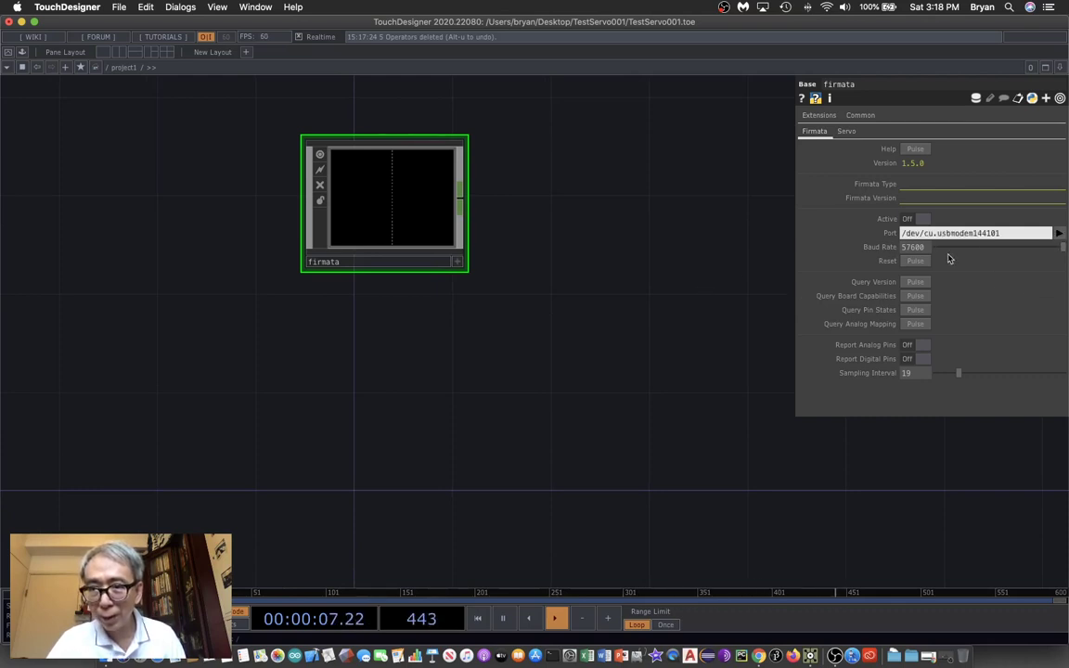
pyautogui.click(910, 219)
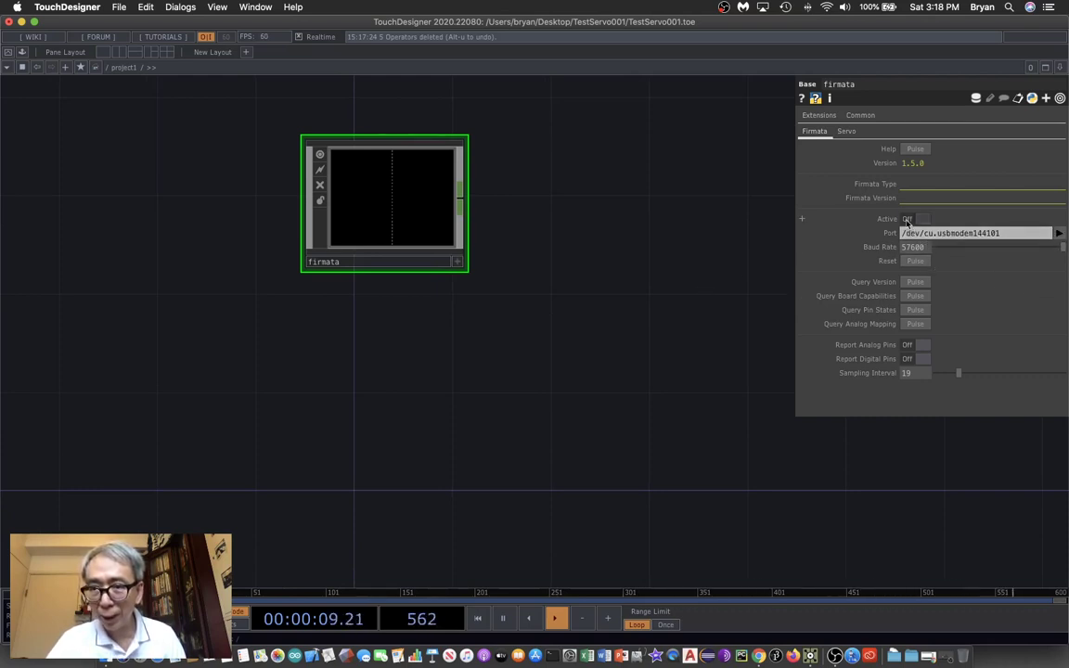
# Query the board's Firmata version and inspect the pins listed in the firmata component's viewer
pyautogui.scroll(2, 622, 270)
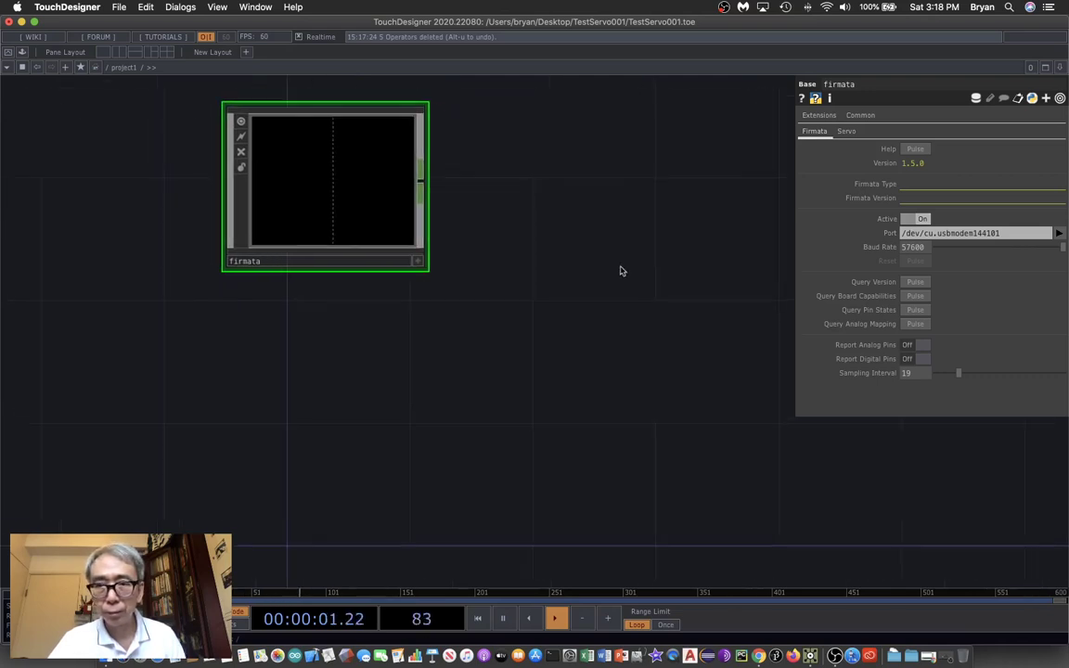
pyautogui.moveTo(589, 223); pyautogui.dragTo(702, 273)
pyautogui.scroll(2, 635, 275)
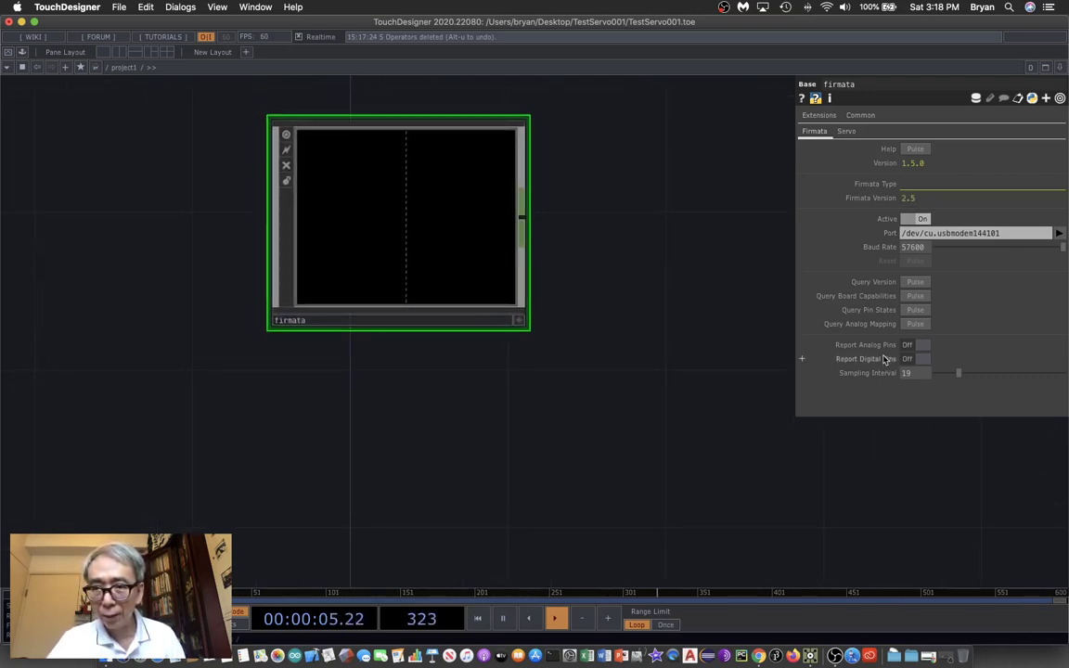
pyautogui.click(916, 283)
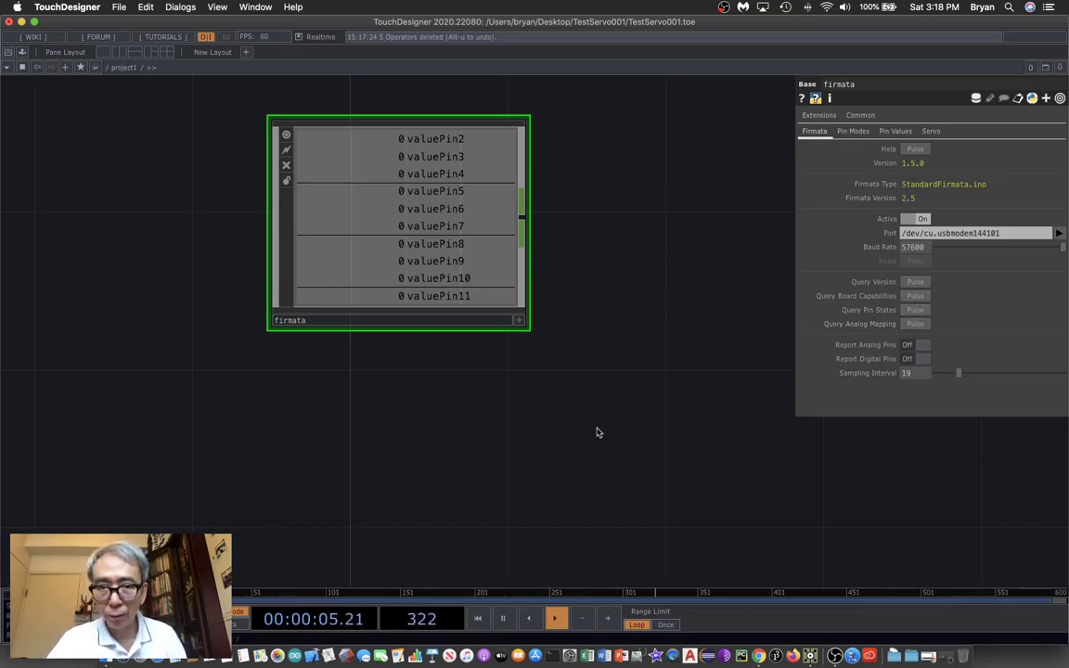
pyautogui.scroll(3, 599, 414)
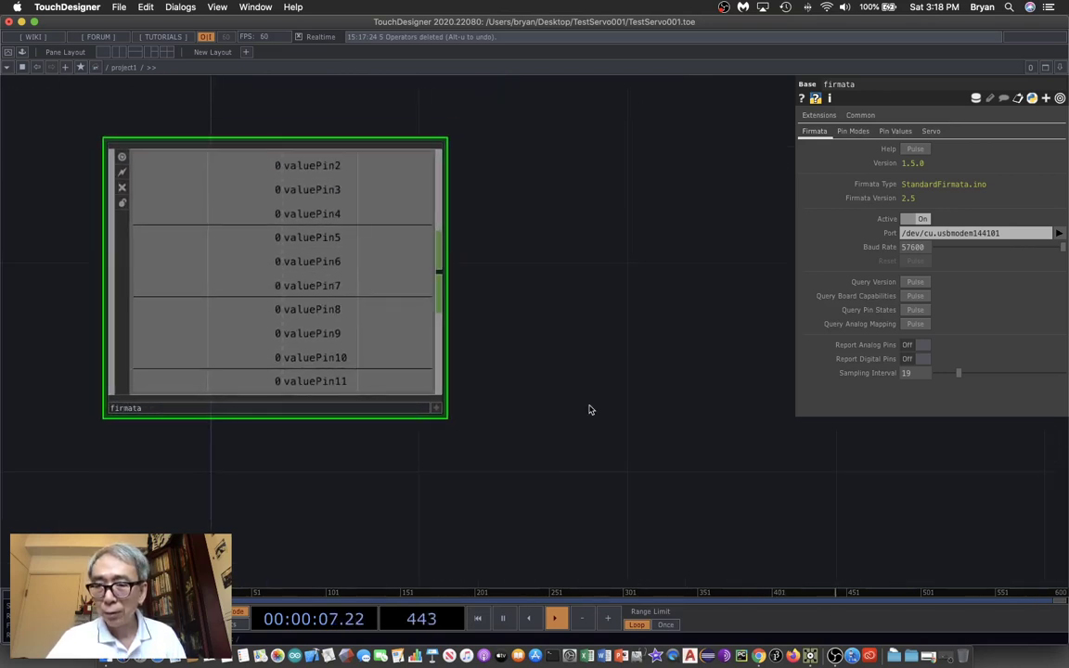
pyautogui.scroll(-2, 589, 410)
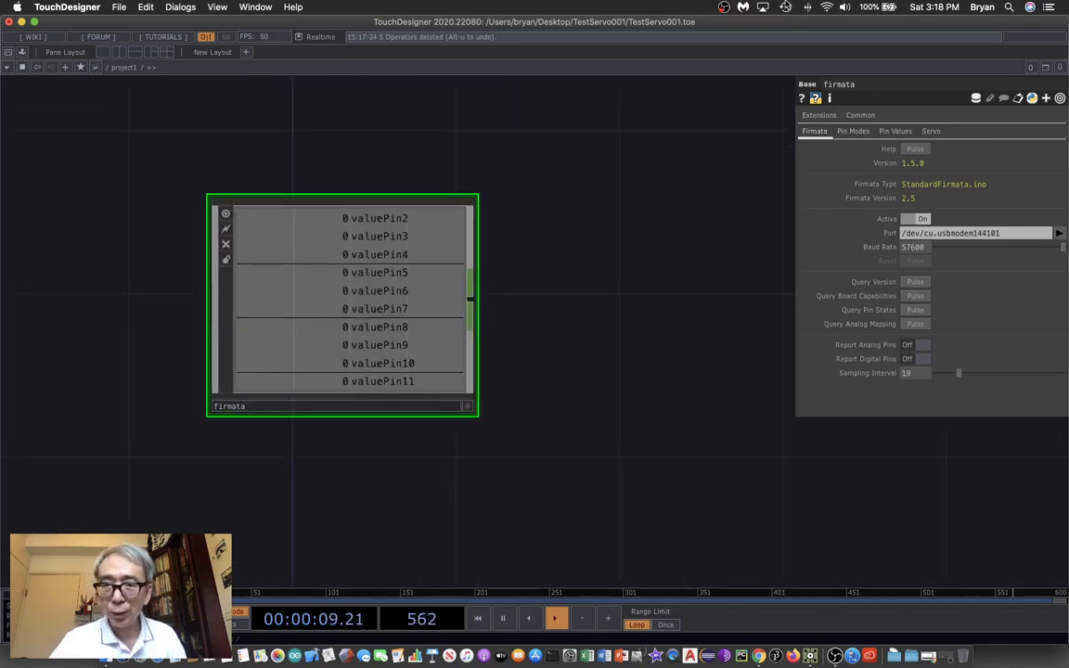
# Check the mode options offered for pin 9 and keep Pullup (14 Bit) selected
pyautogui.click(853, 131)
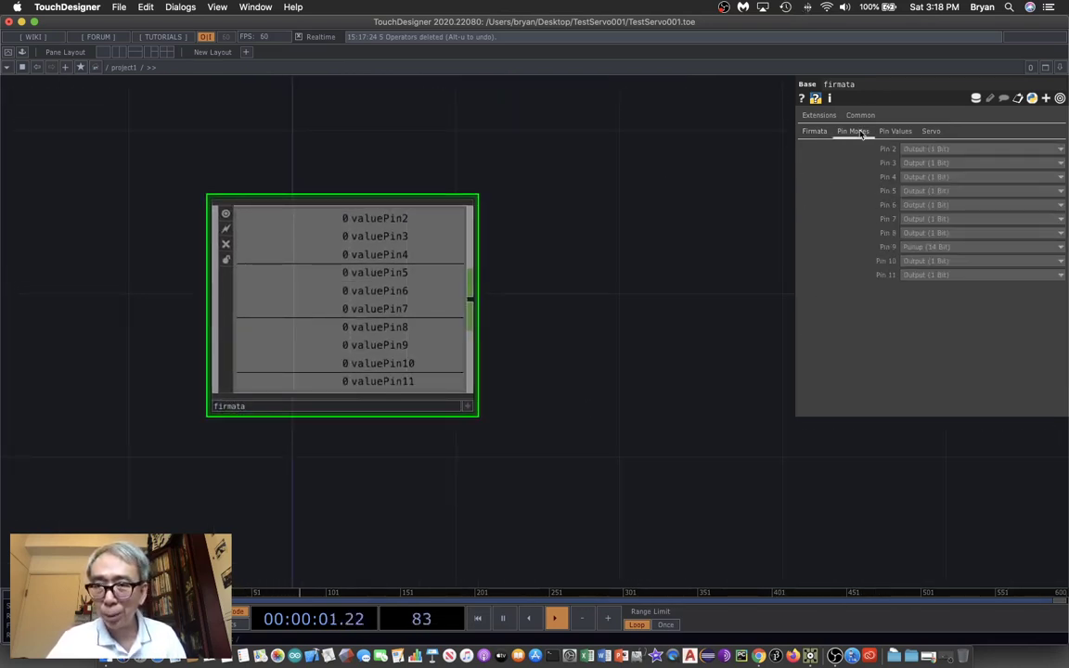
pyautogui.scroll(2, 700, 334)
pyautogui.scroll(1, 699, 335)
pyautogui.moveTo(614, 308); pyautogui.dragTo(668, 281)
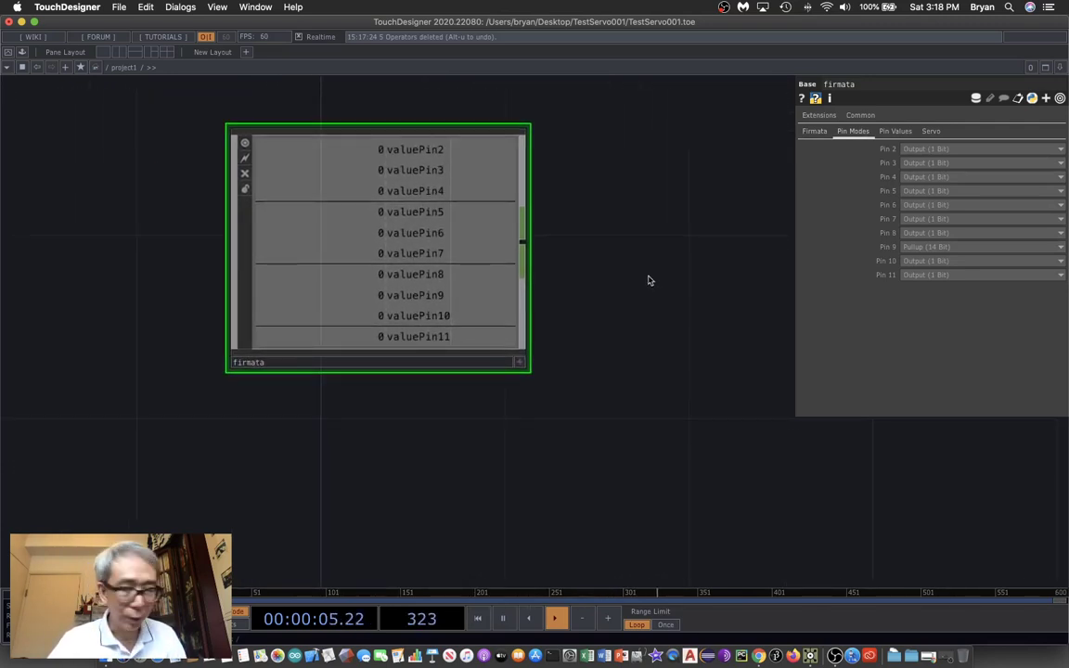
pyautogui.click(913, 248)
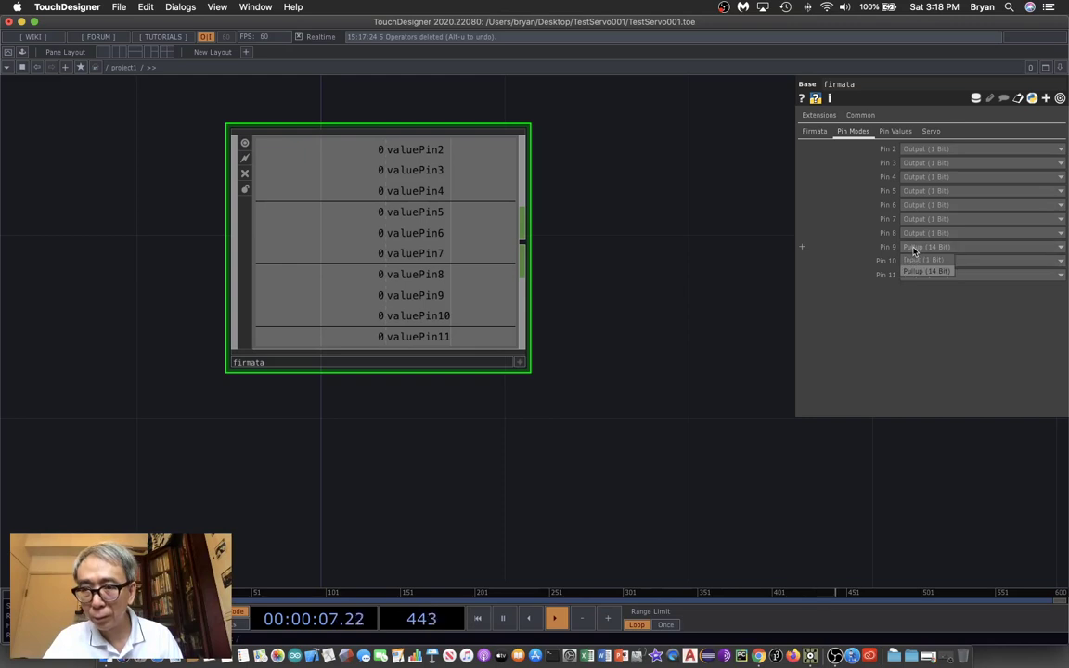
pyautogui.click(926, 271)
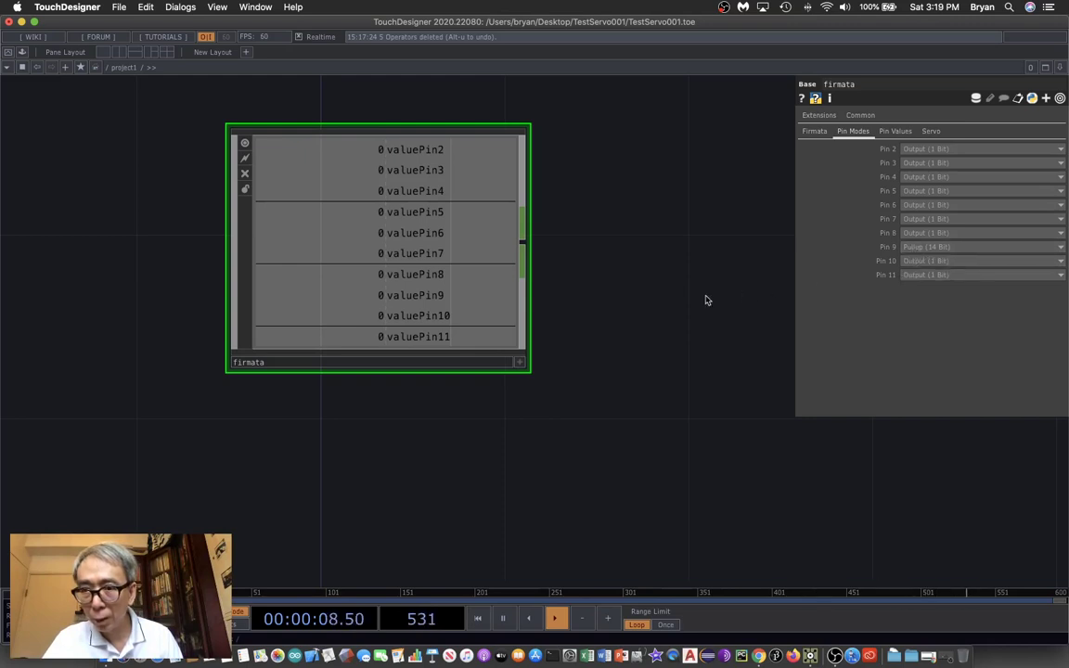
# Query the board capabilities and check the refreshed pin modes of the firmata component
pyautogui.click(818, 134)
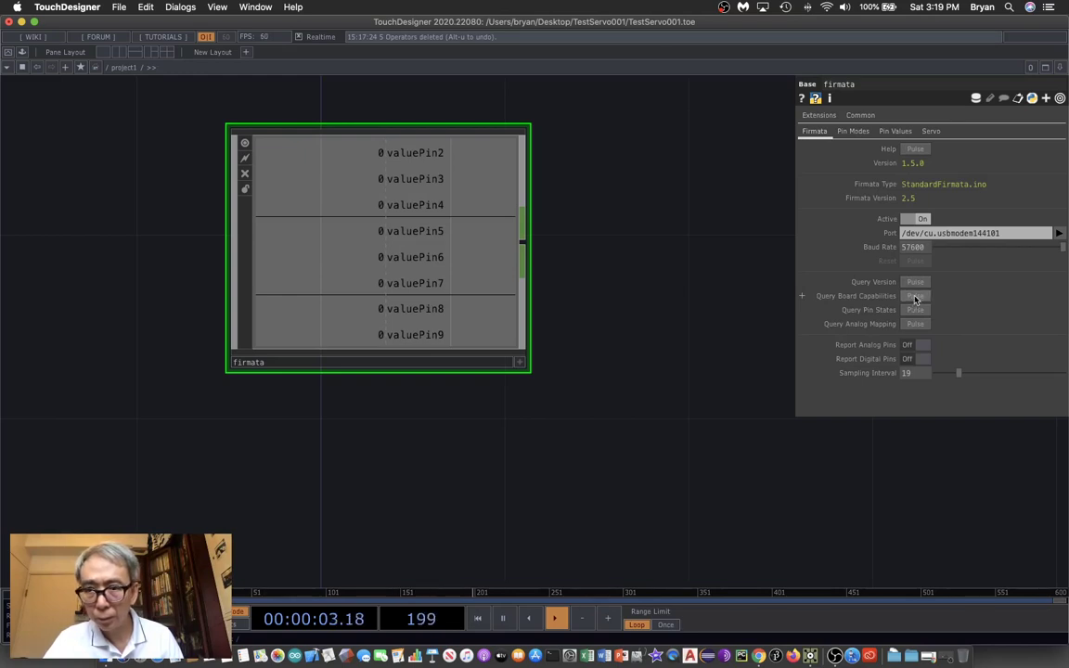
pyautogui.click(914, 298)
pyautogui.scroll(2, 652, 289)
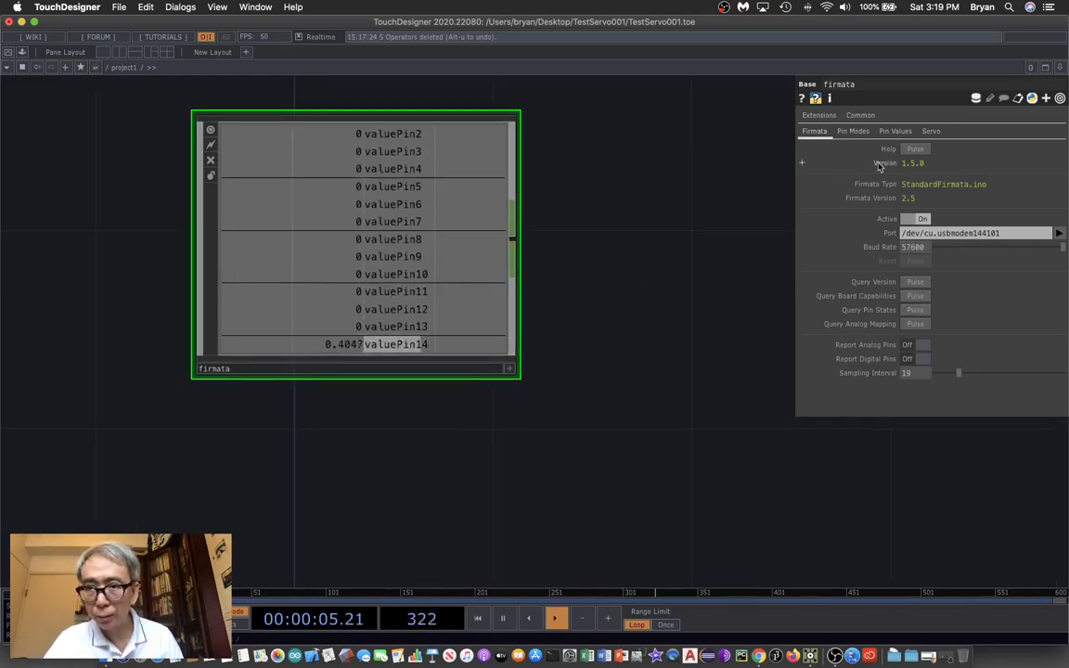
pyautogui.click(852, 131)
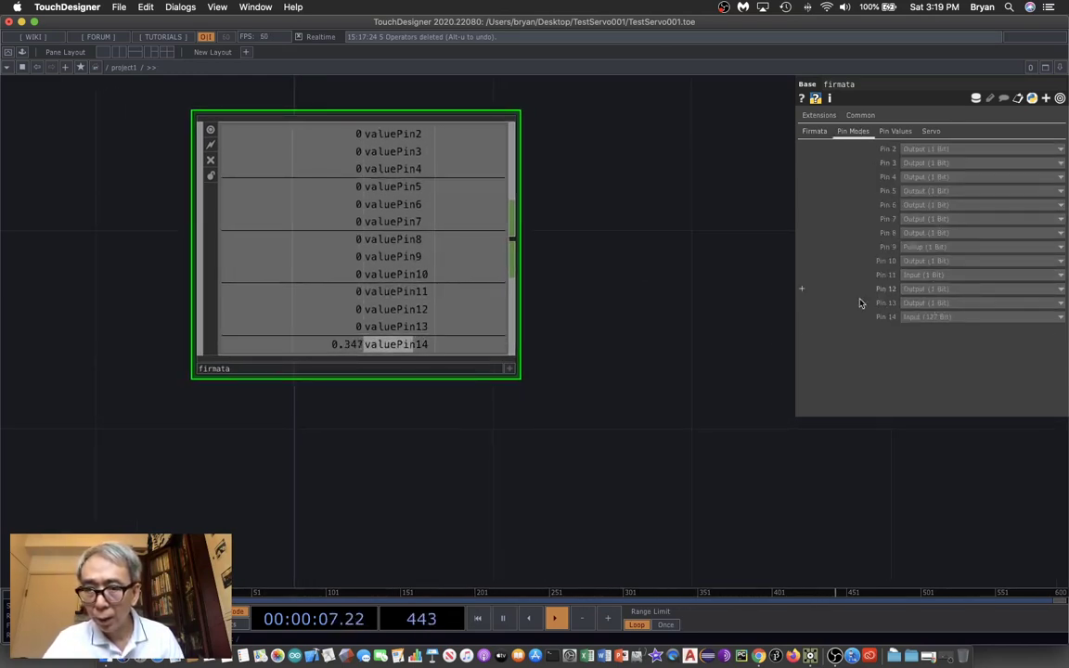
pyautogui.click(815, 132)
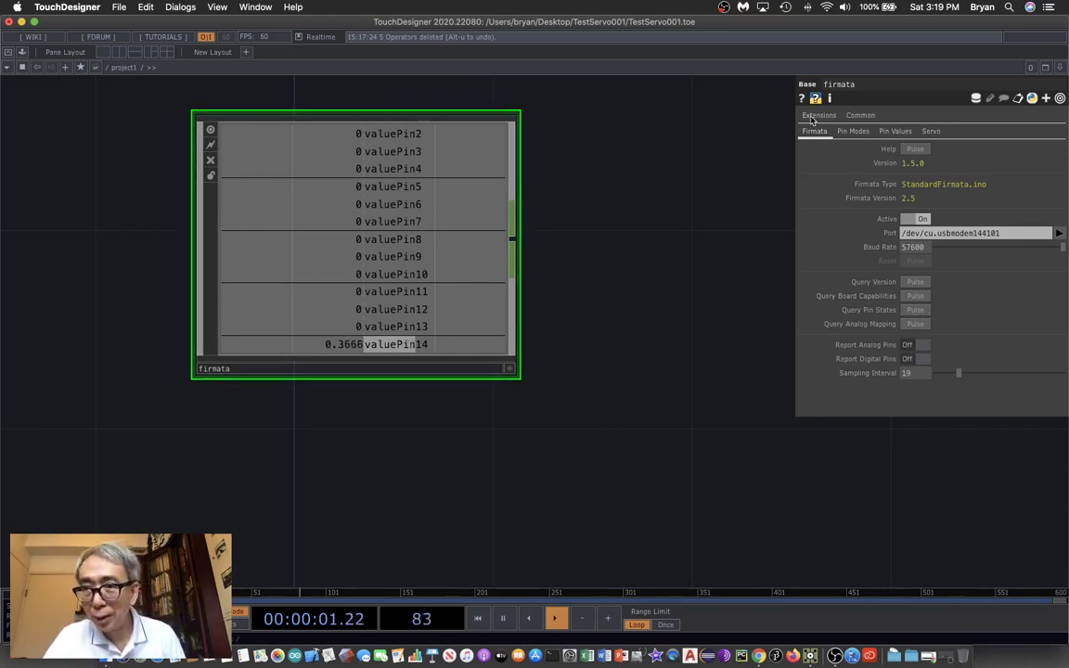
# Set the mode of pin 9 to Servo (14 Bit)
pyautogui.click(848, 133)
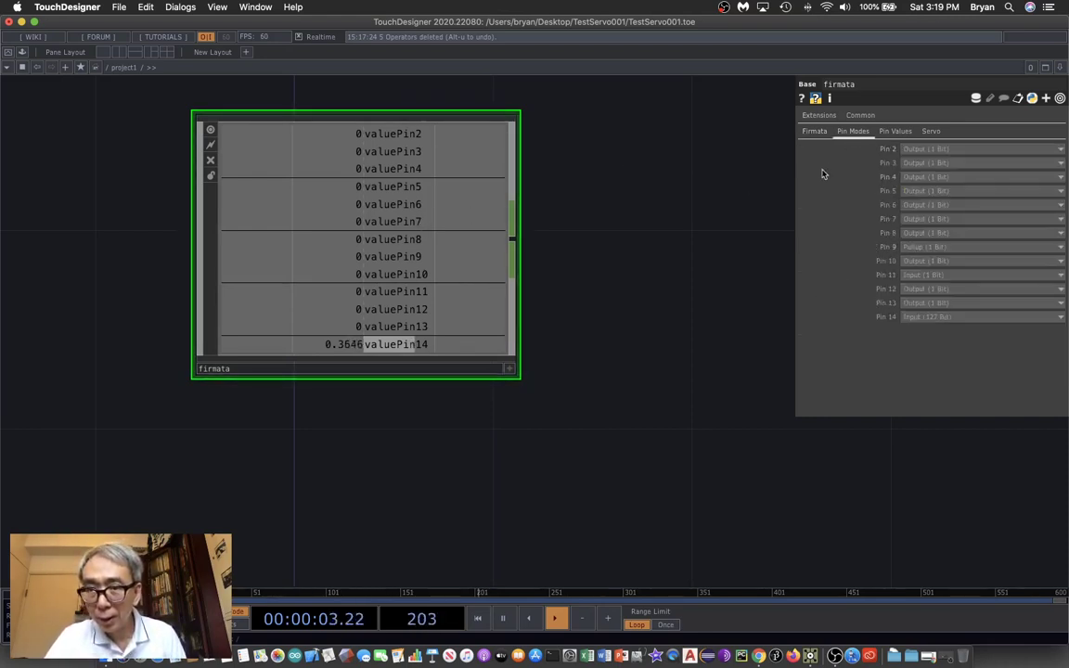
pyautogui.click(939, 261)
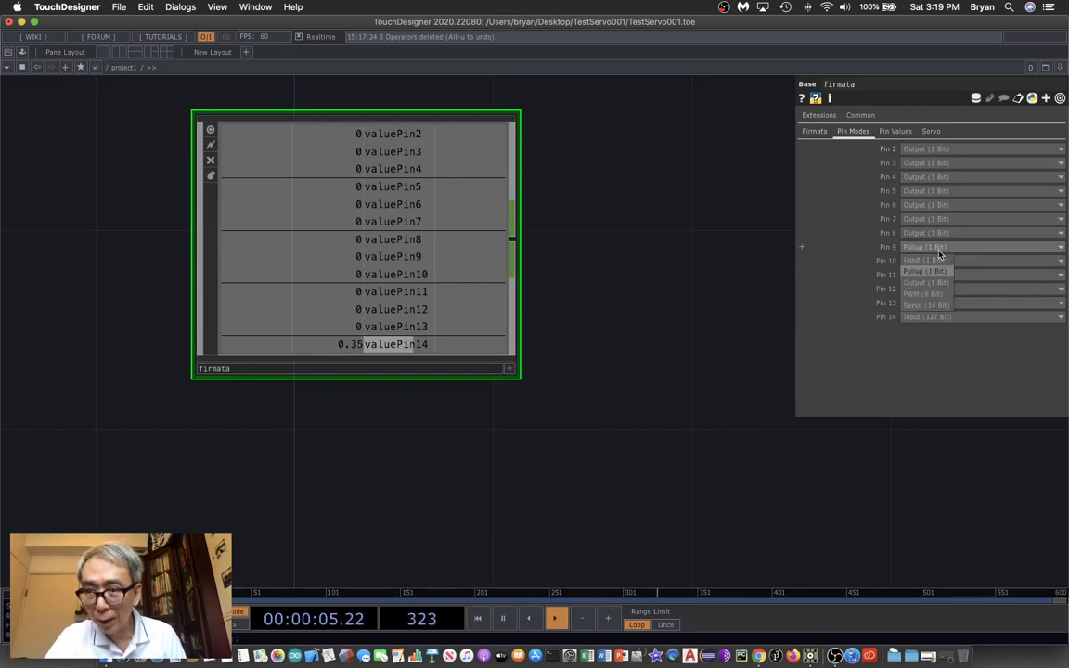
pyautogui.click(929, 305)
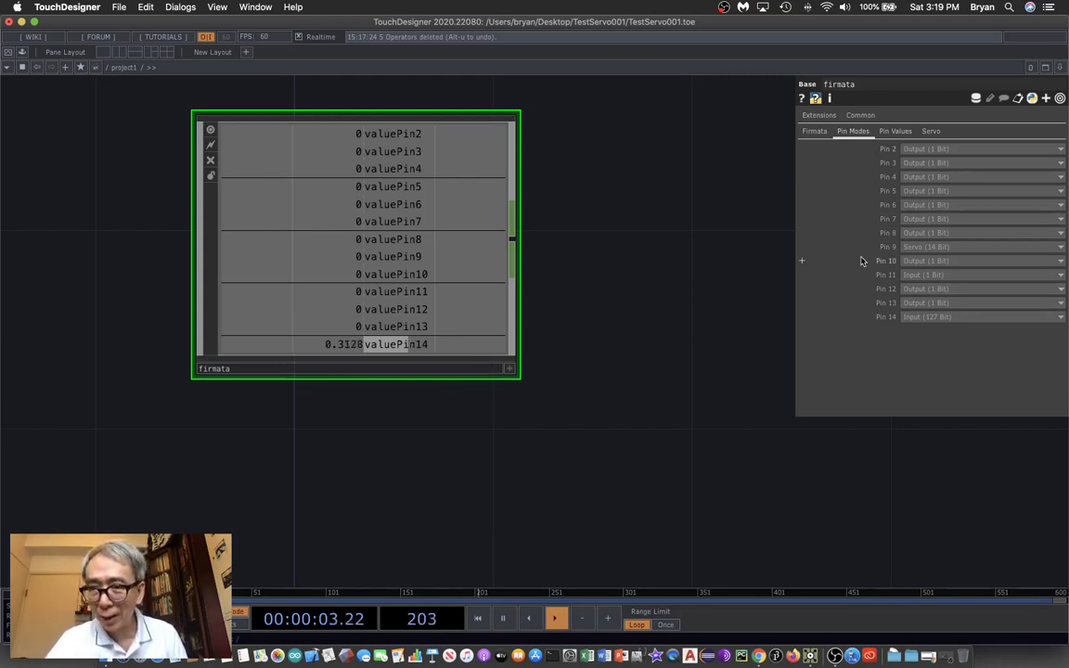
# Show the firmata component's pin values and set the pin 9 servo value to 0
pyautogui.click(896, 132)
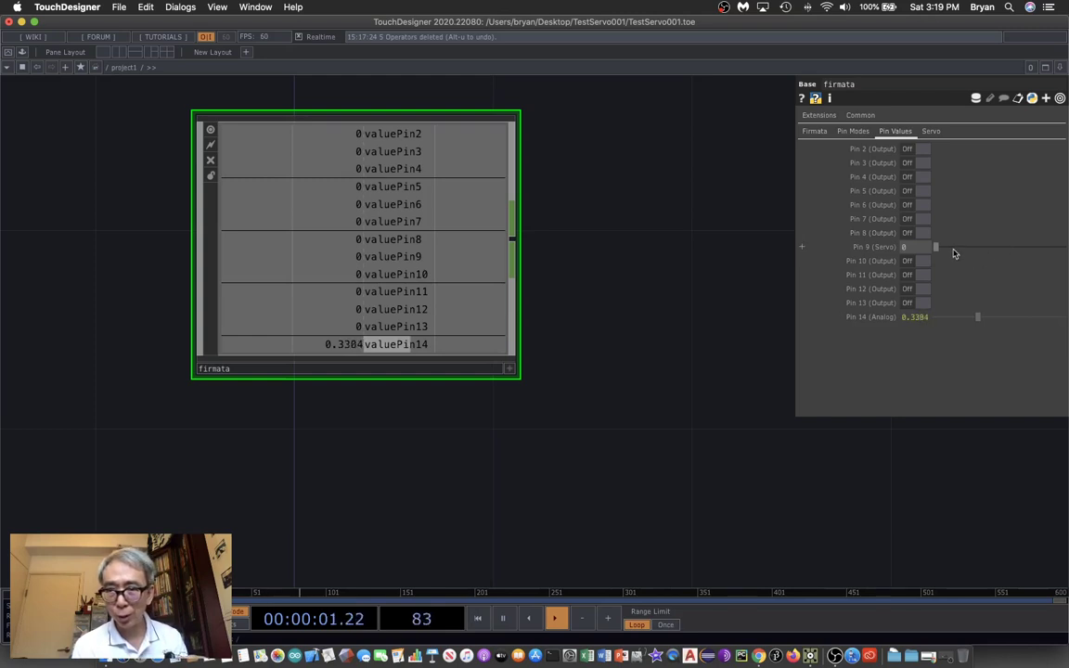
pyautogui.moveTo(937, 251)
pyautogui.mouseDown()
pyautogui.moveTo(1062, 243)
pyautogui.moveTo(964, 248)
pyautogui.moveTo(937, 263)
pyautogui.moveTo(1007, 255)
pyautogui.moveTo(991, 250)
pyautogui.moveTo(945, 255)
pyautogui.moveTo(1025, 264)
pyautogui.moveTo(934, 264)
pyautogui.mouseUp()
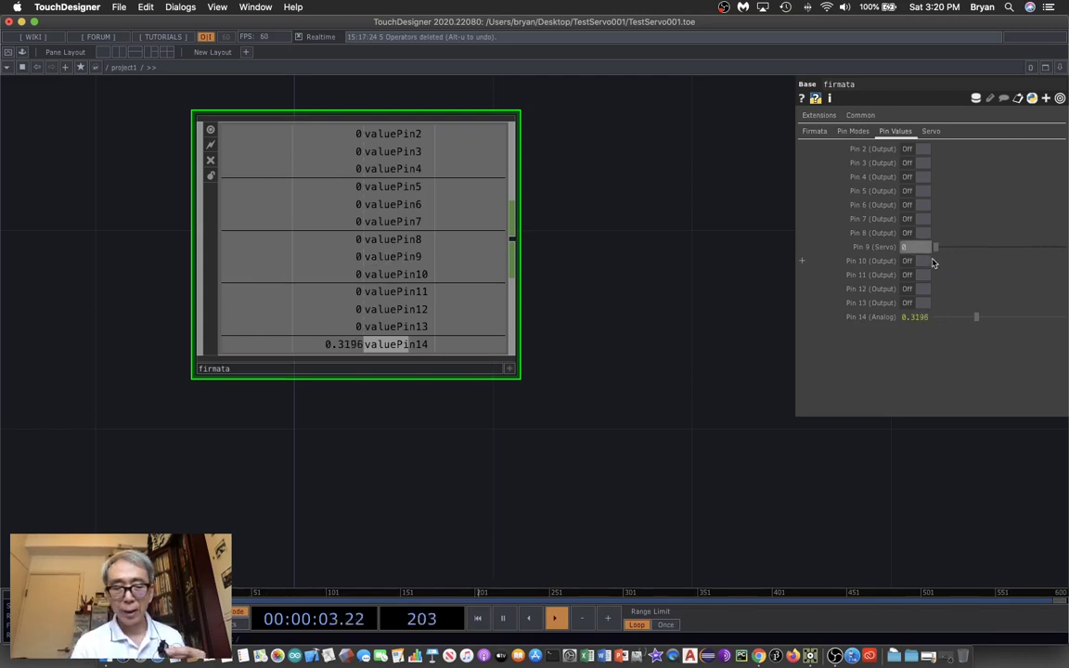
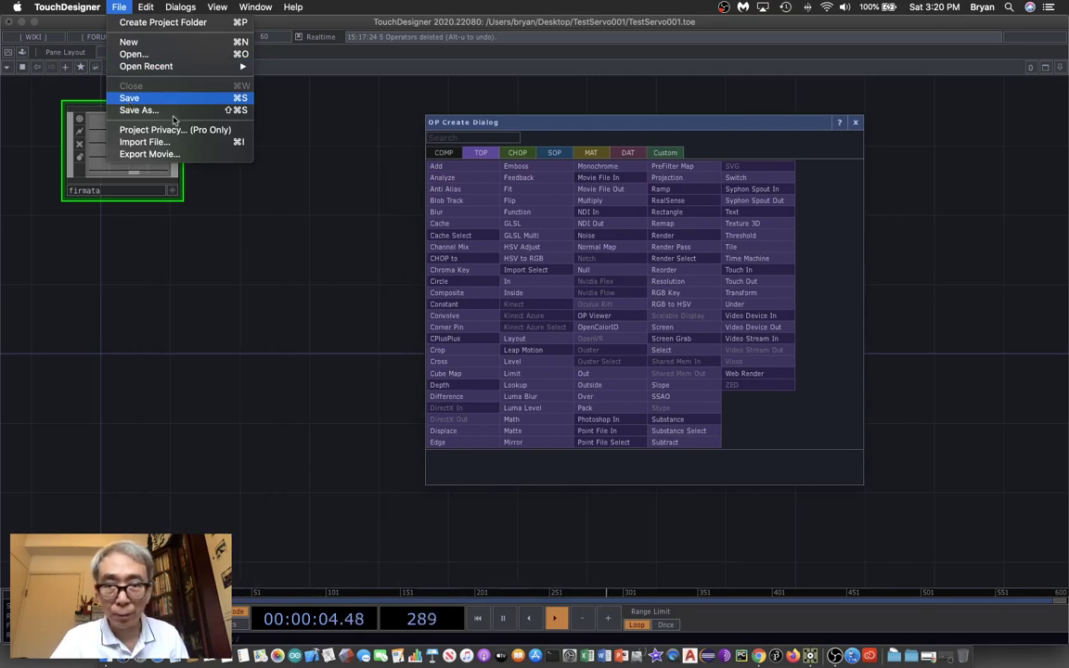
# Add a Video Device In TOP below the firmata component
pyautogui.click(775, 316)
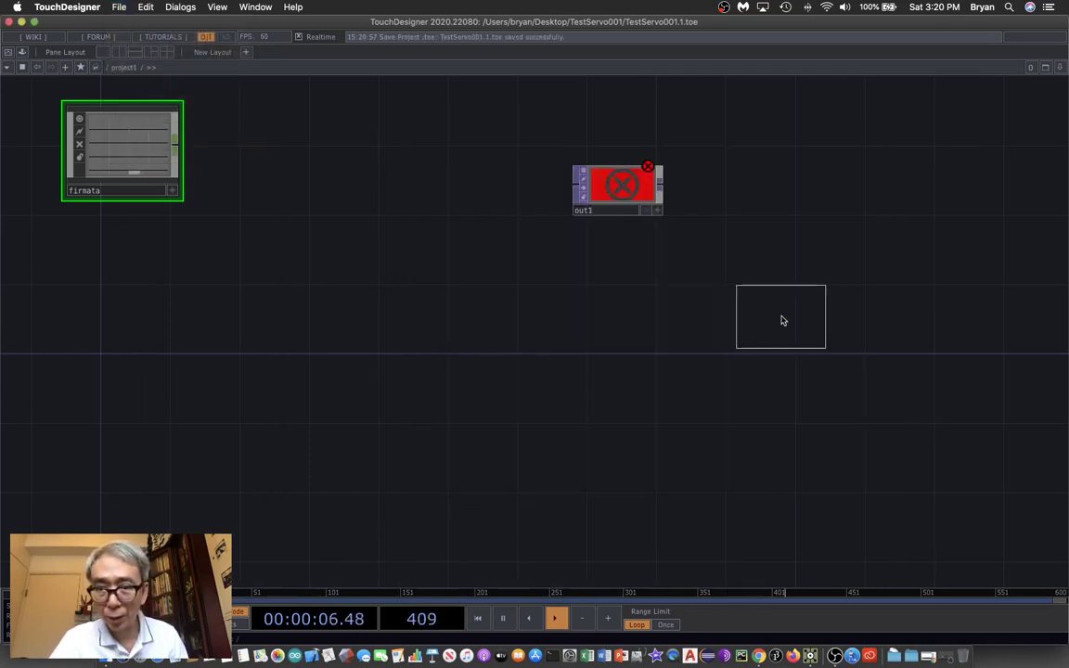
pyautogui.click(121, 306)
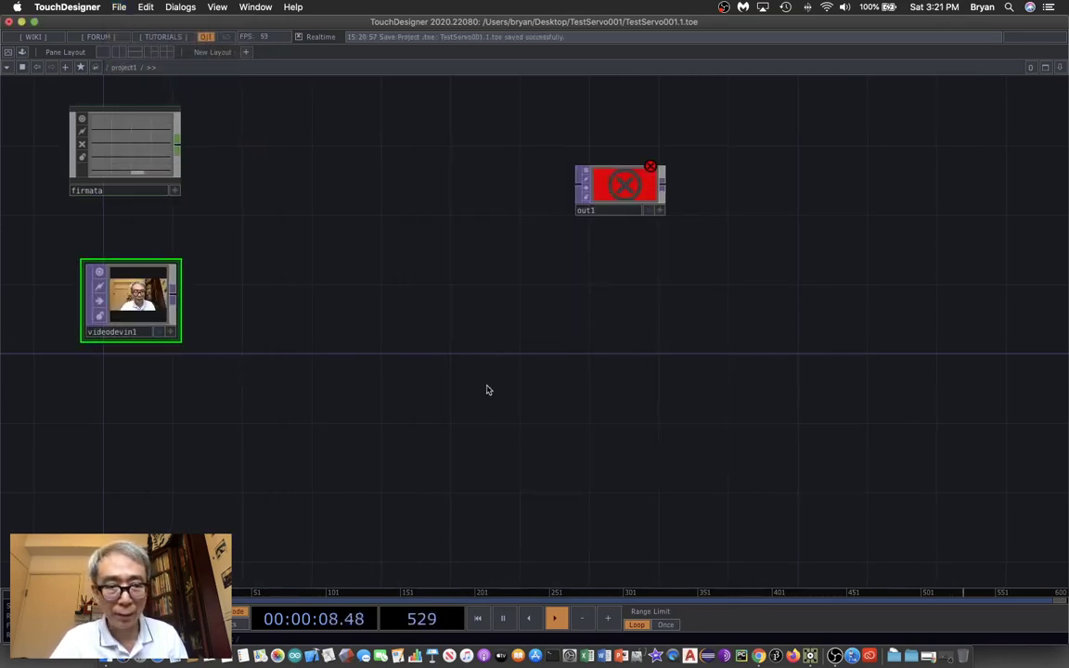
# Add a Flip TOP beside the video input, connect the video input to it and turn on Flip X
pyautogui.hscroll(-3, 531, 387)
pyautogui.press('Tab')
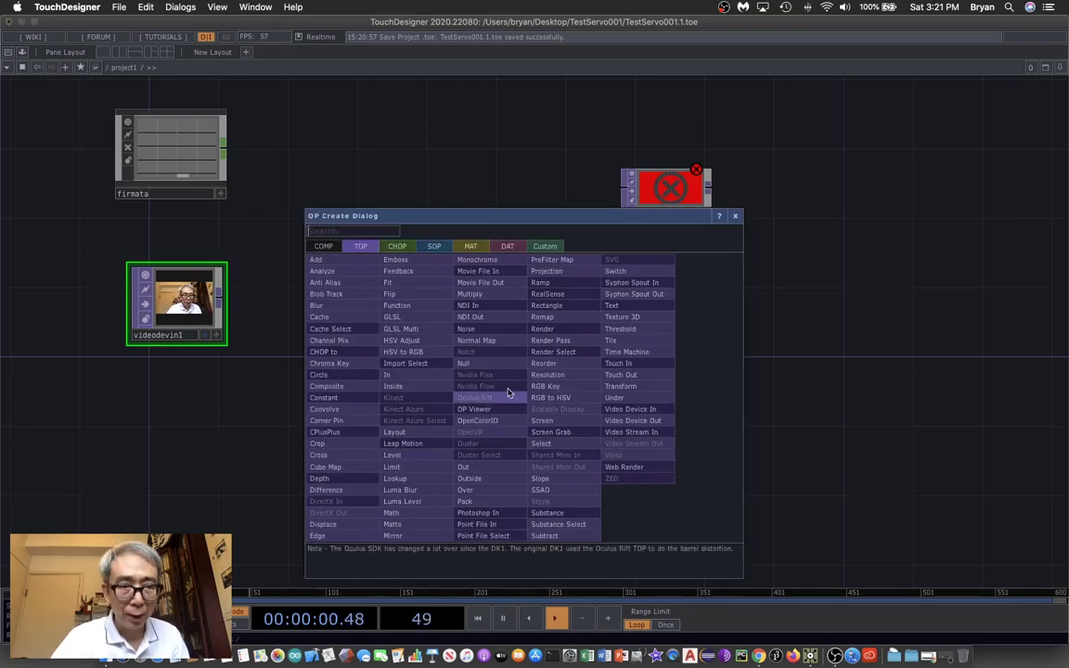
pyautogui.click(418, 292)
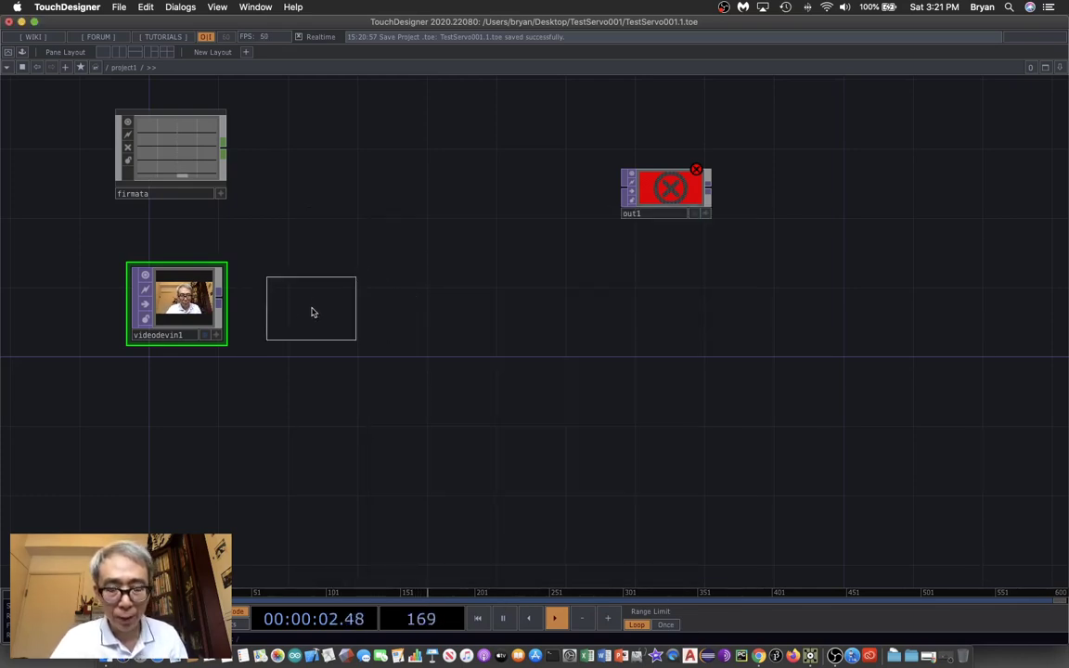
pyautogui.click(311, 312)
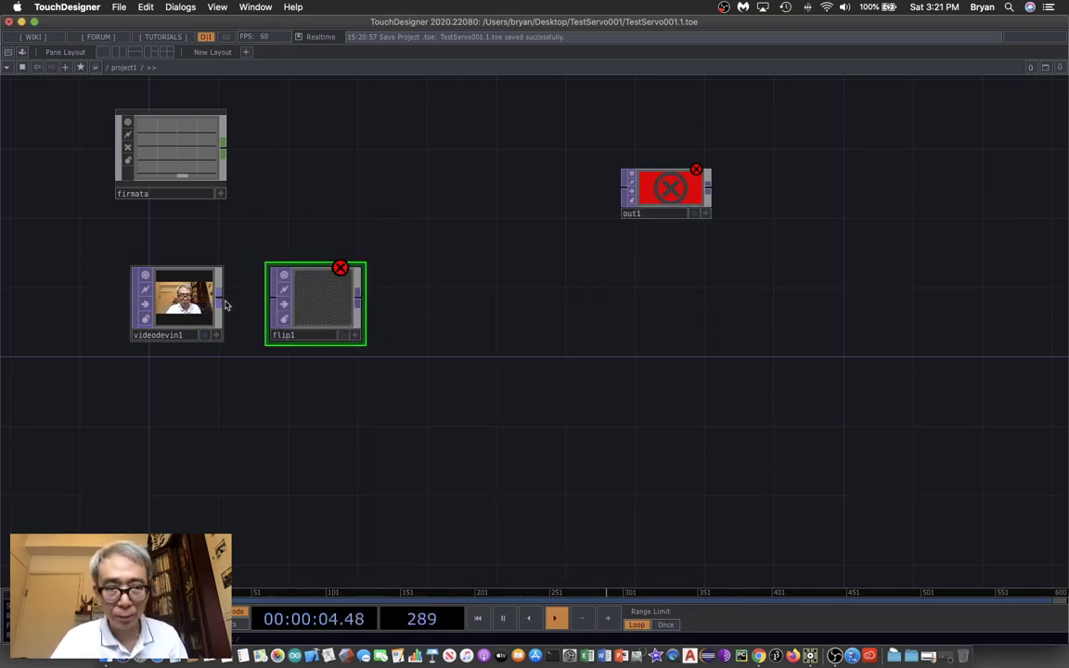
pyautogui.moveTo(223, 303); pyautogui.dragTo(297, 299)
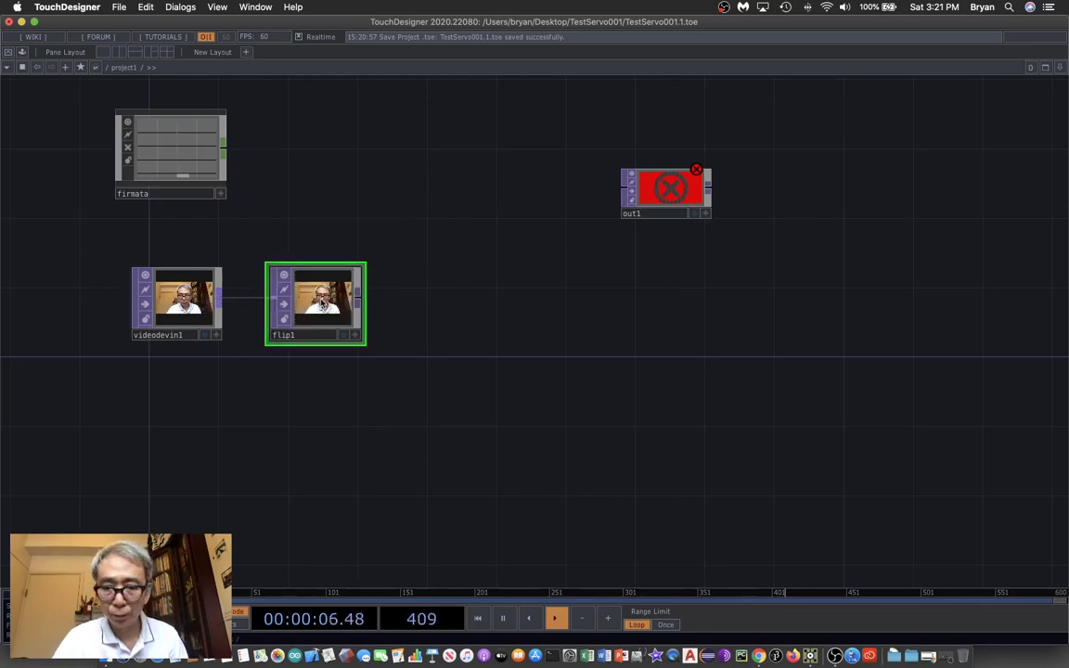
pyautogui.press('p')
pyautogui.click(904, 133)
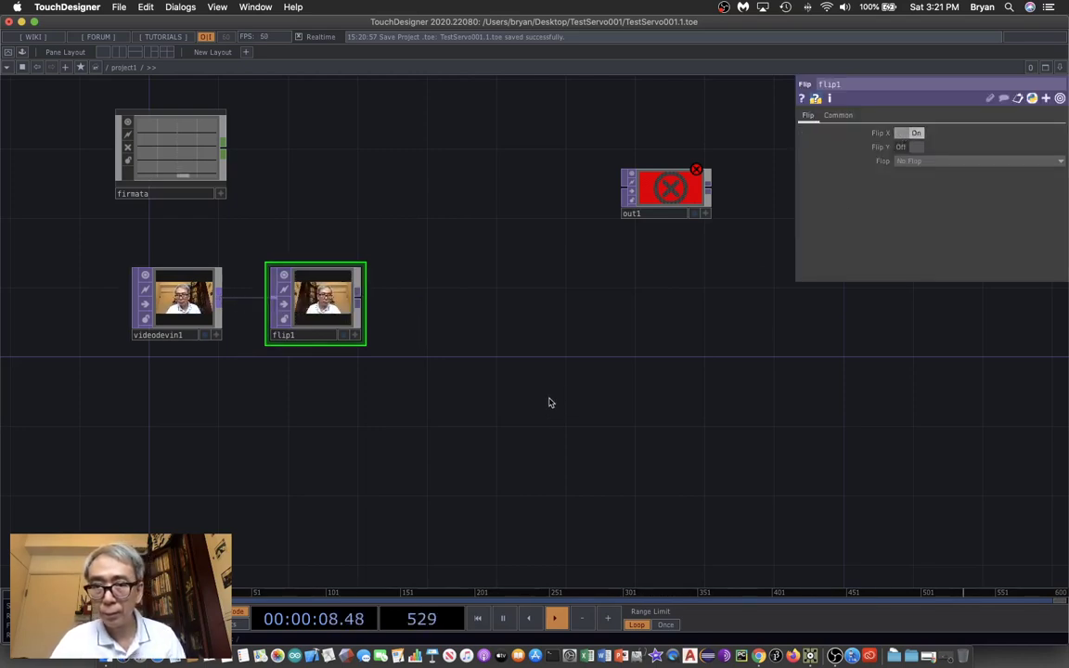
# Add a Cache TOP after the Flip TOP, feed the flipped video into it and set its cache size to 16
pyautogui.press('Tab')
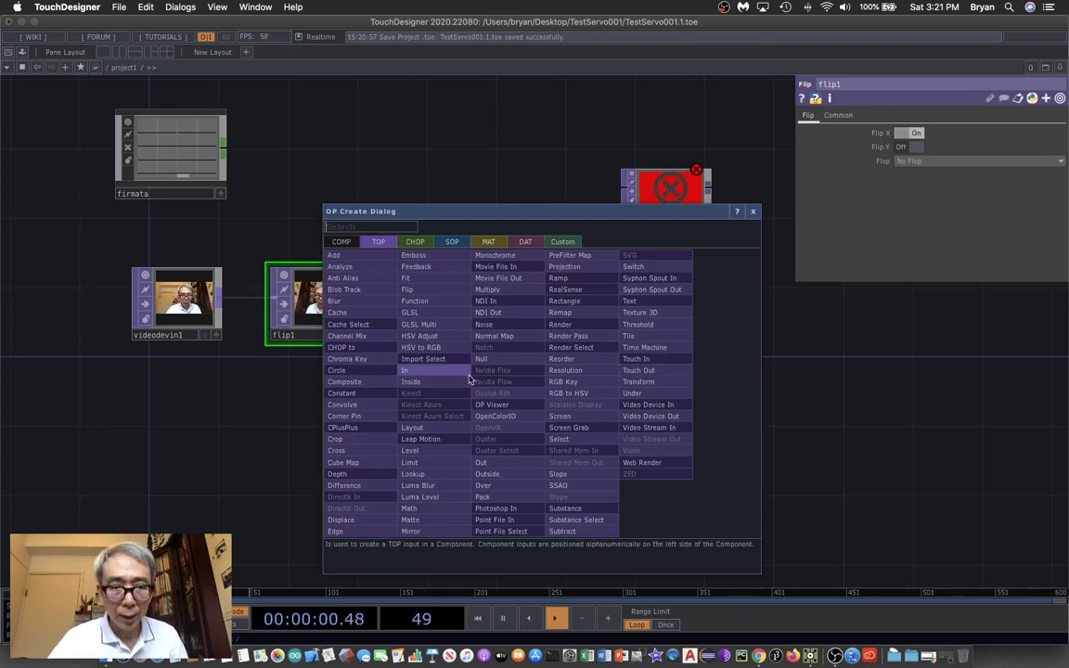
pyautogui.click(361, 315)
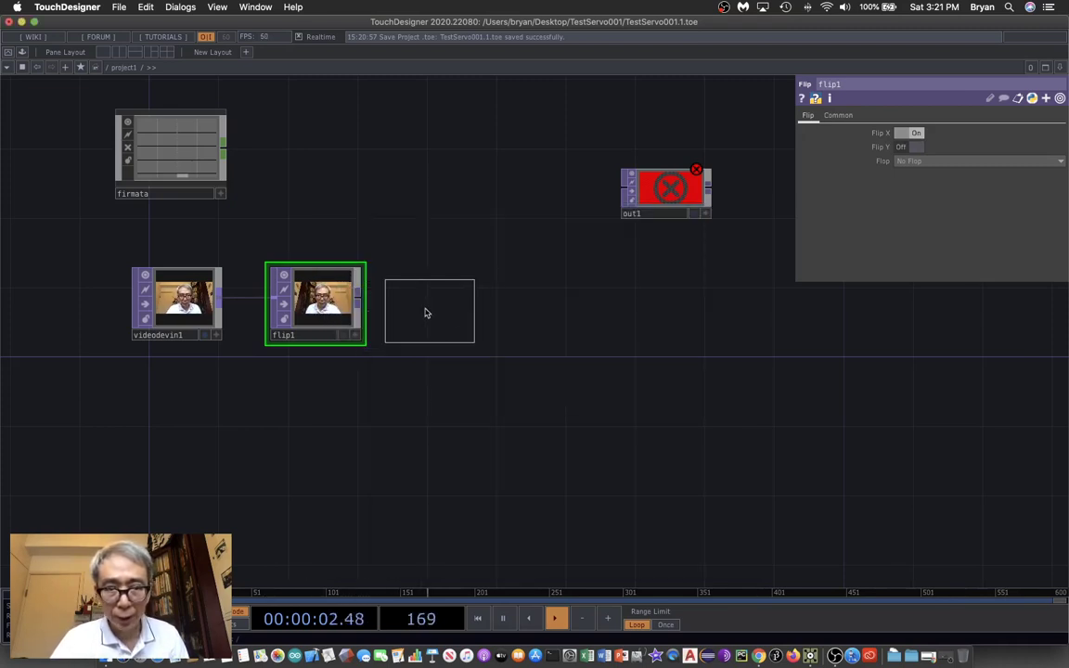
pyautogui.click(452, 309)
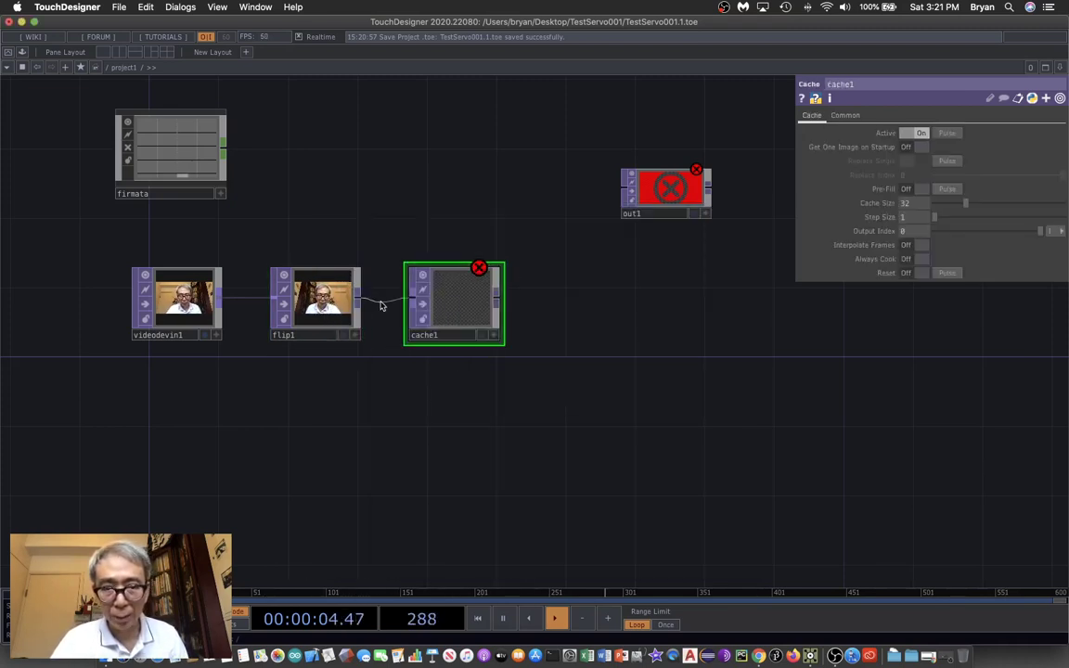
pyautogui.click(442, 309)
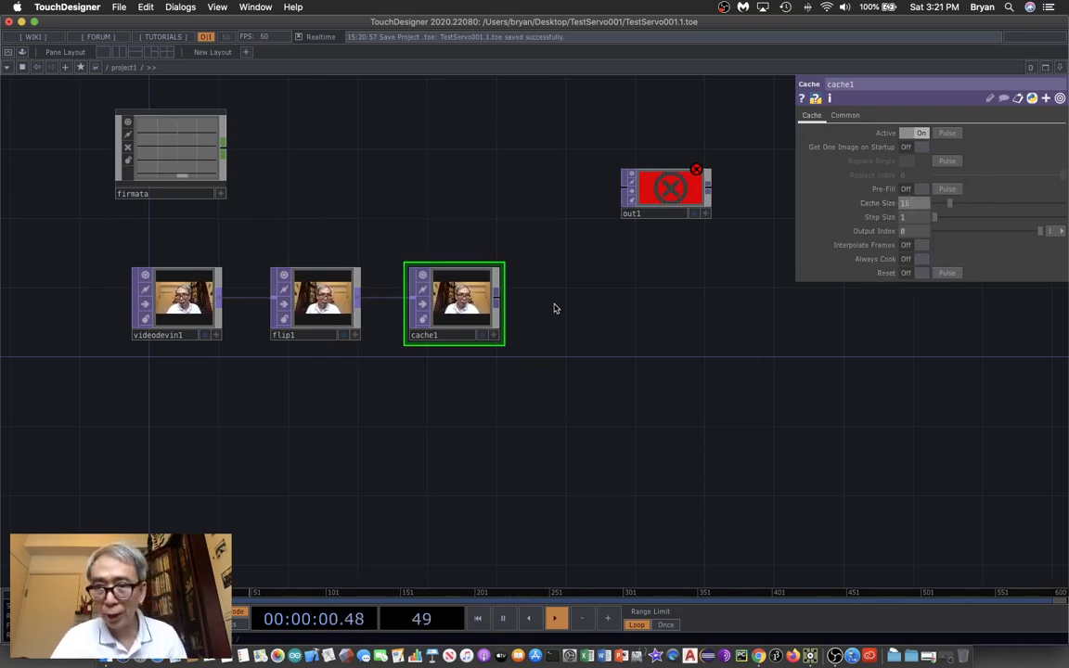
# Add a Cache Select TOP below the Cache TOP, with cache1 as its Cache TOP and a cache index of -4
pyautogui.moveTo(591, 405); pyautogui.dragTo(549, 372)
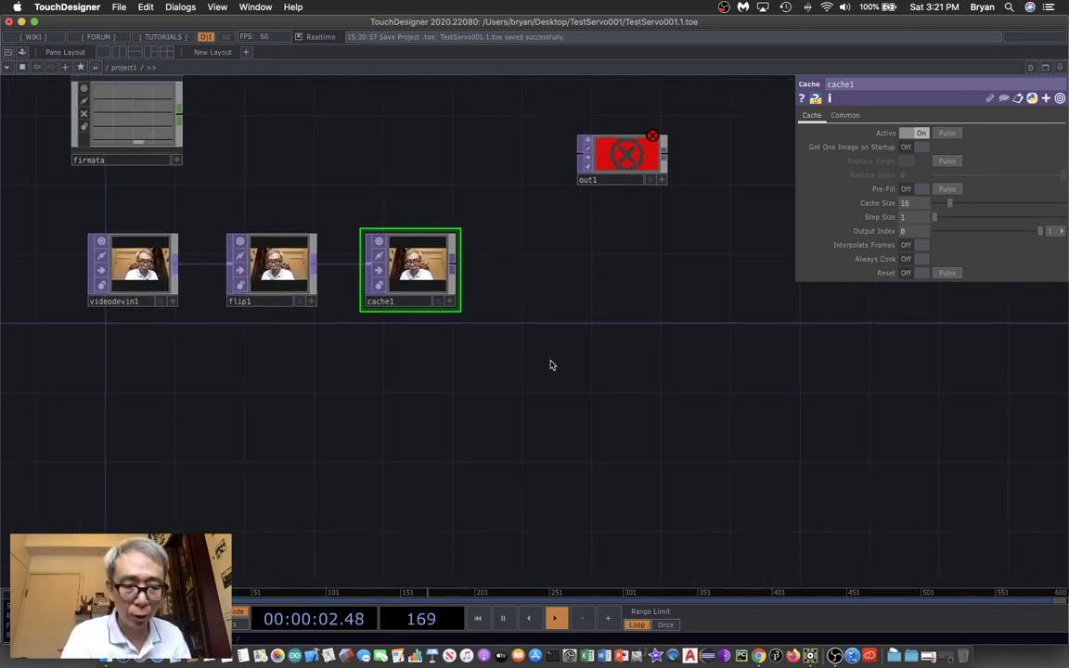
pyautogui.press('Tab')
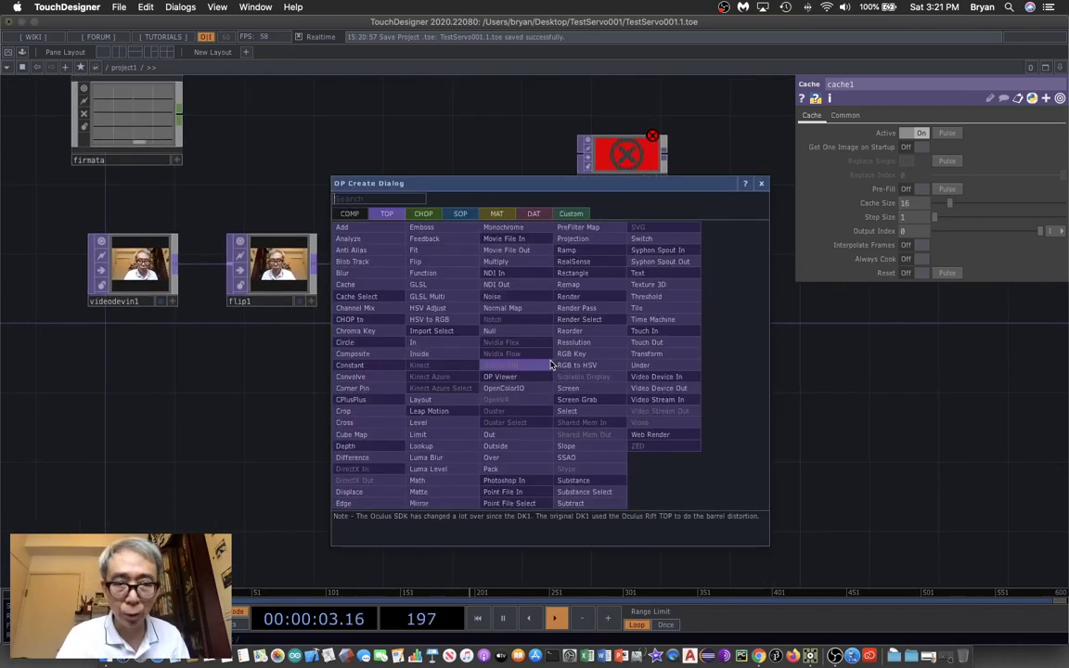
pyautogui.click(379, 297)
pyautogui.click(409, 388)
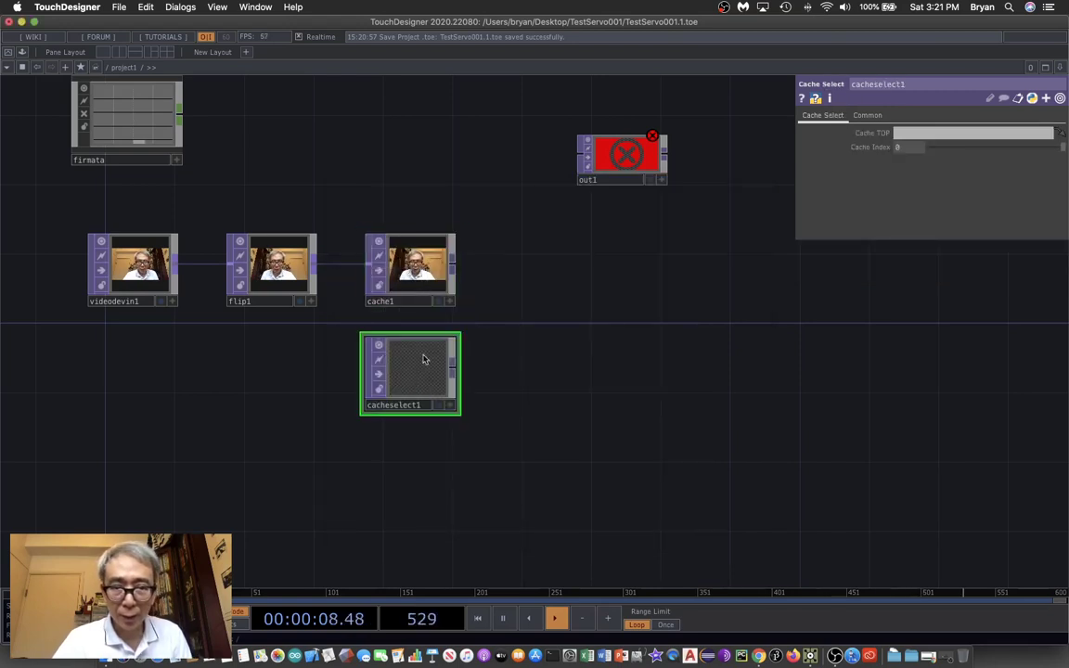
pyautogui.moveTo(413, 266); pyautogui.dragTo(928, 132)
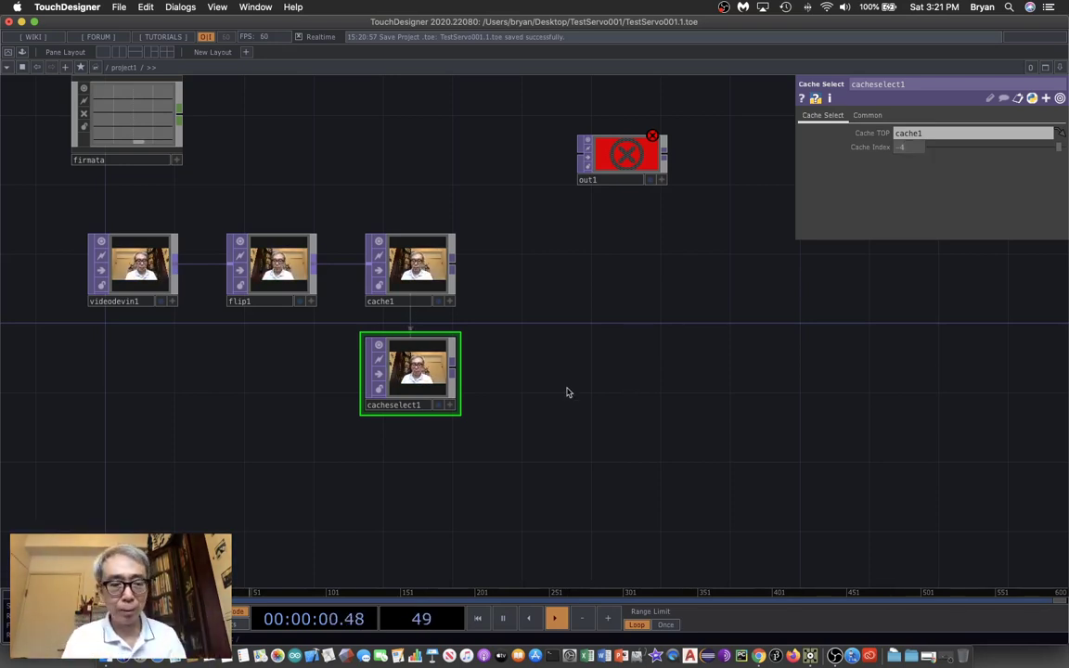
# Add a Difference TOP fed by the Cache and Cache Select TOPs, and briefly preview its output as the network background
pyautogui.press('Tab')
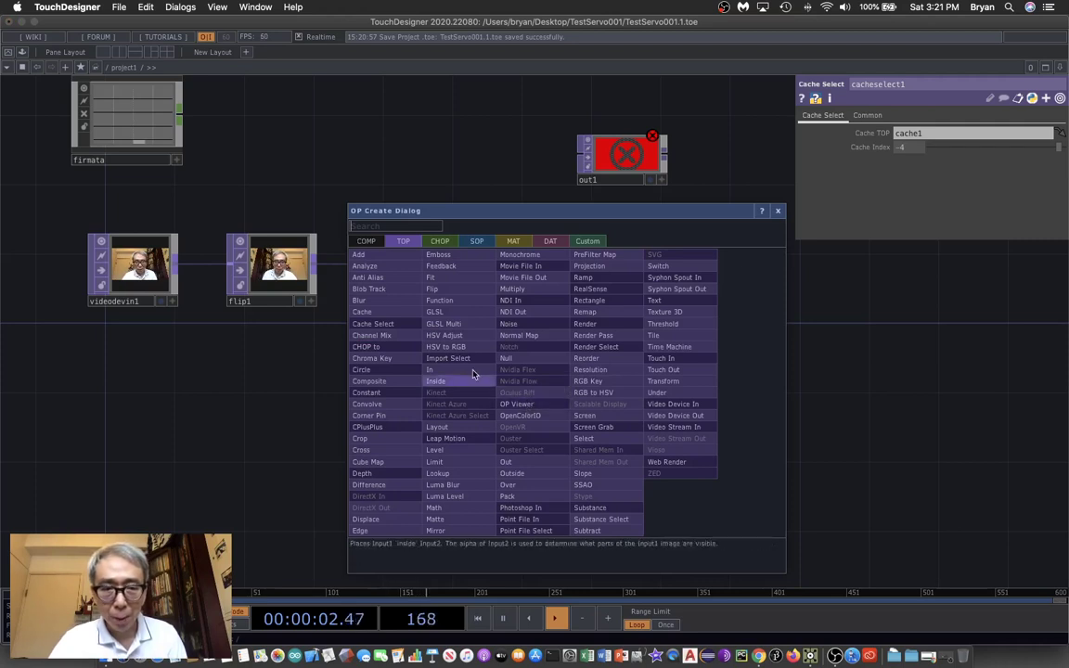
pyautogui.click(393, 485)
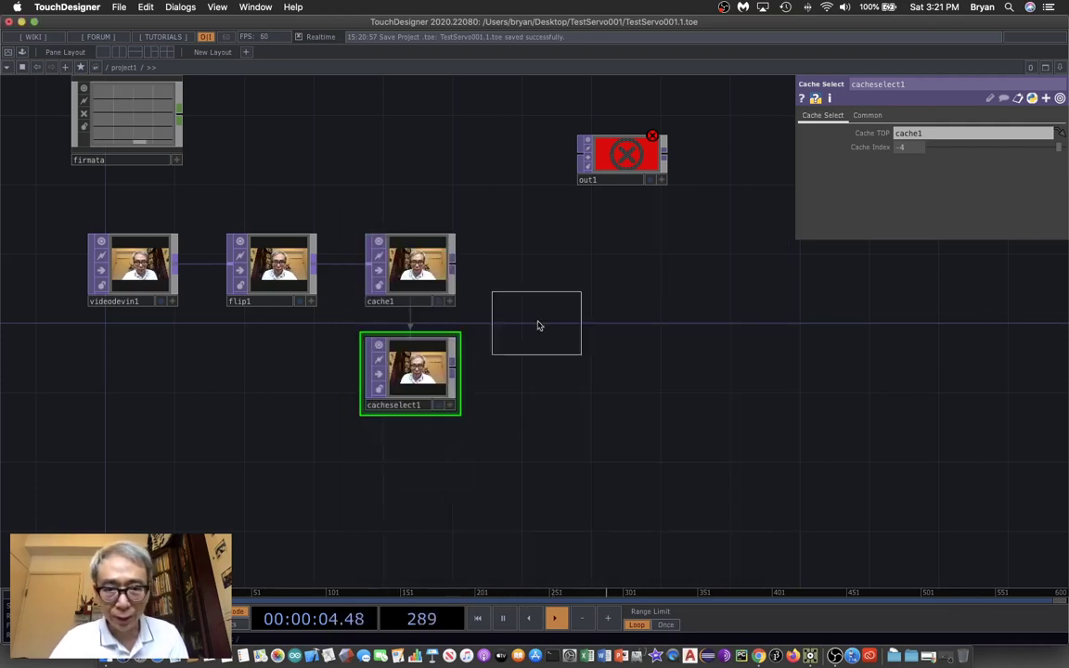
pyautogui.click(544, 275)
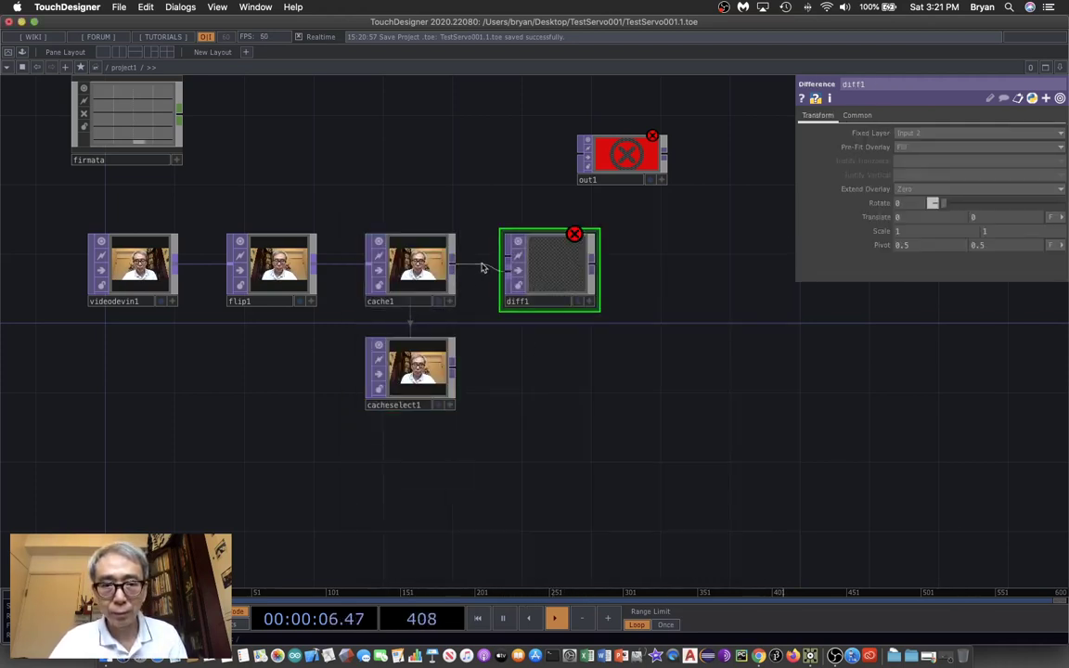
pyautogui.moveTo(483, 262); pyautogui.dragTo(559, 306)
pyautogui.click(576, 301)
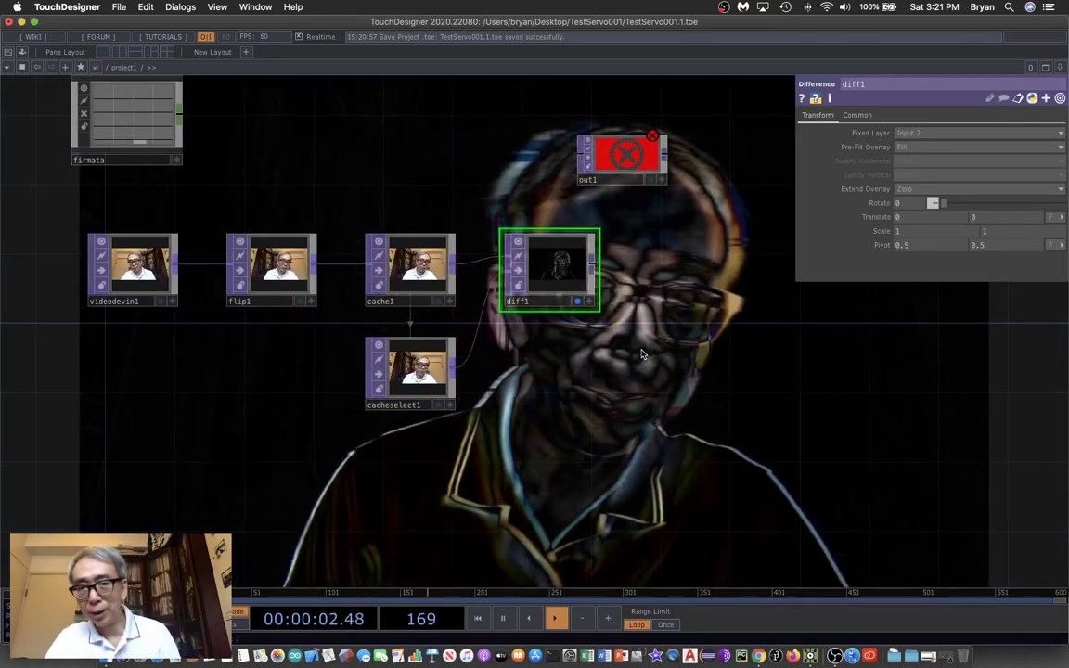
pyautogui.click(577, 302)
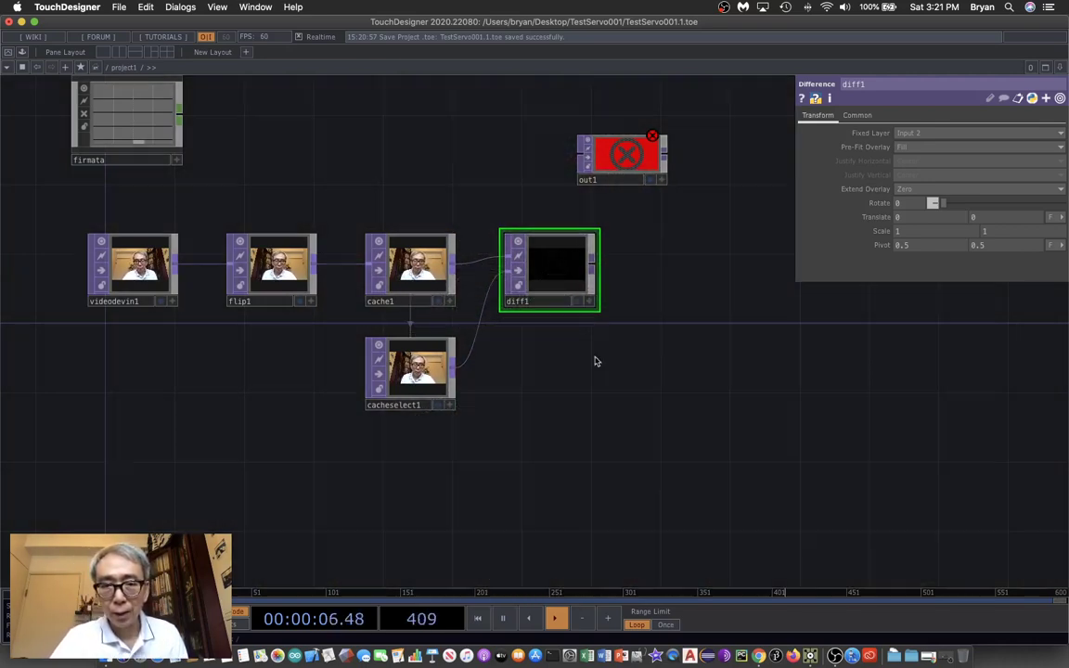
# Add a Monochrome TOP below the Difference TOP, connect the difference image to it and briefly preview its output as the background
pyautogui.press('Tab')
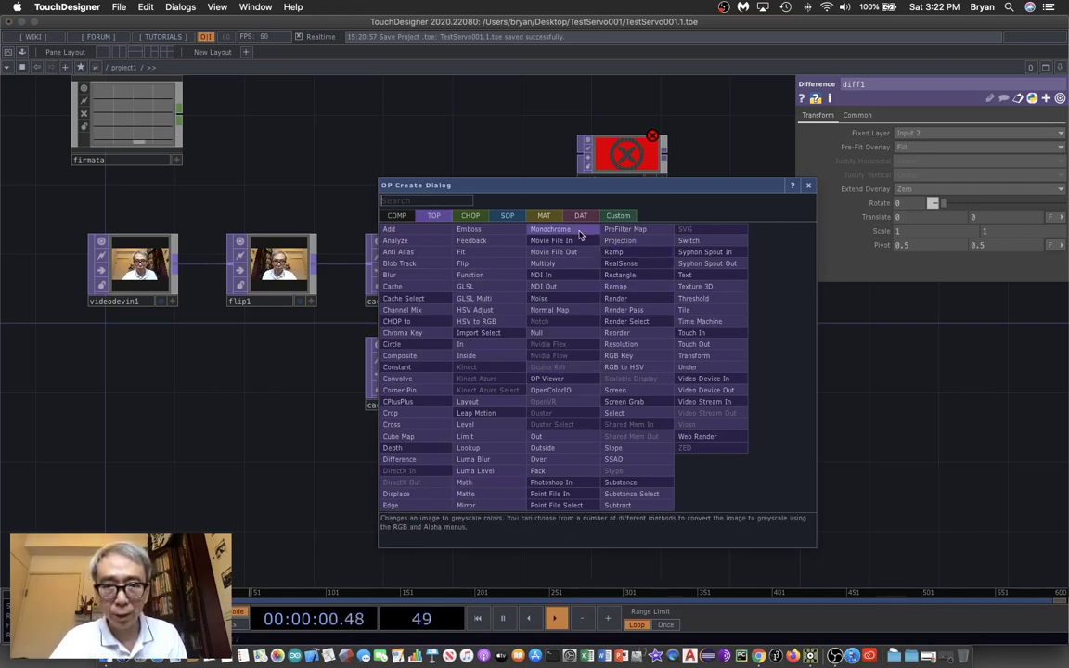
pyautogui.click(550, 240)
pyautogui.click(552, 377)
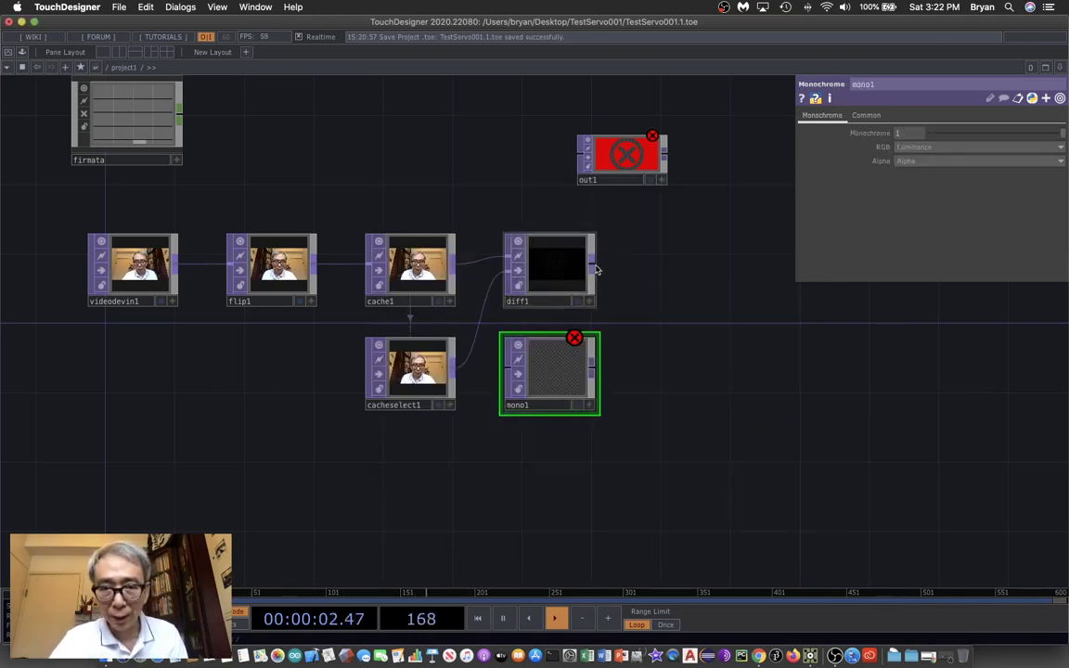
pyautogui.moveTo(582, 286); pyautogui.dragTo(511, 368)
pyautogui.moveTo(668, 455); pyautogui.dragTo(374, 431)
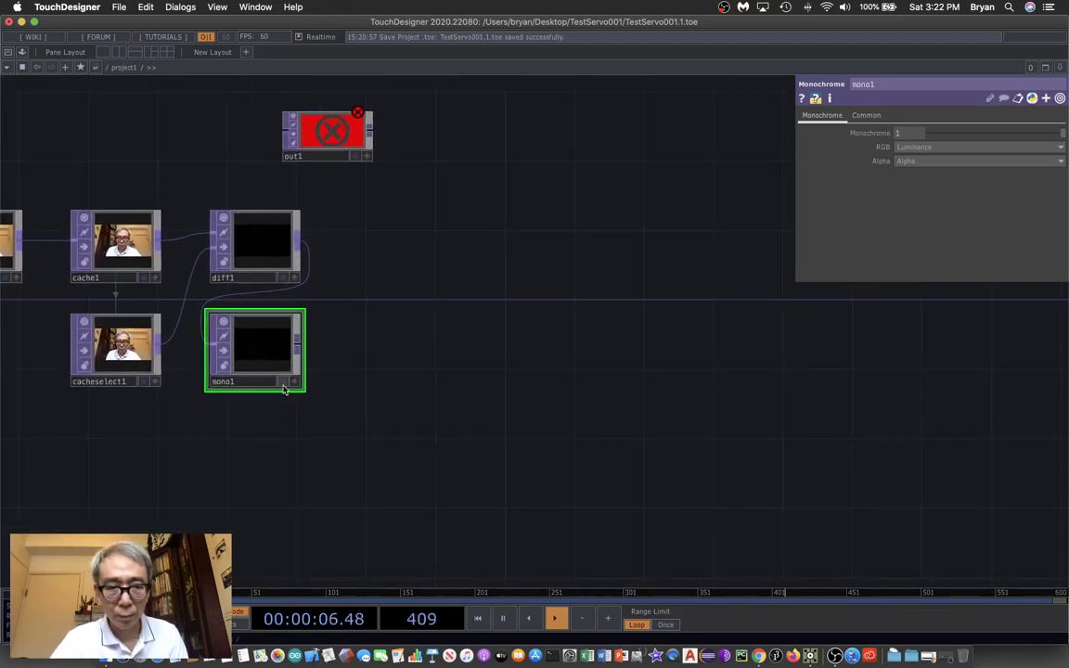
pyautogui.click(284, 382)
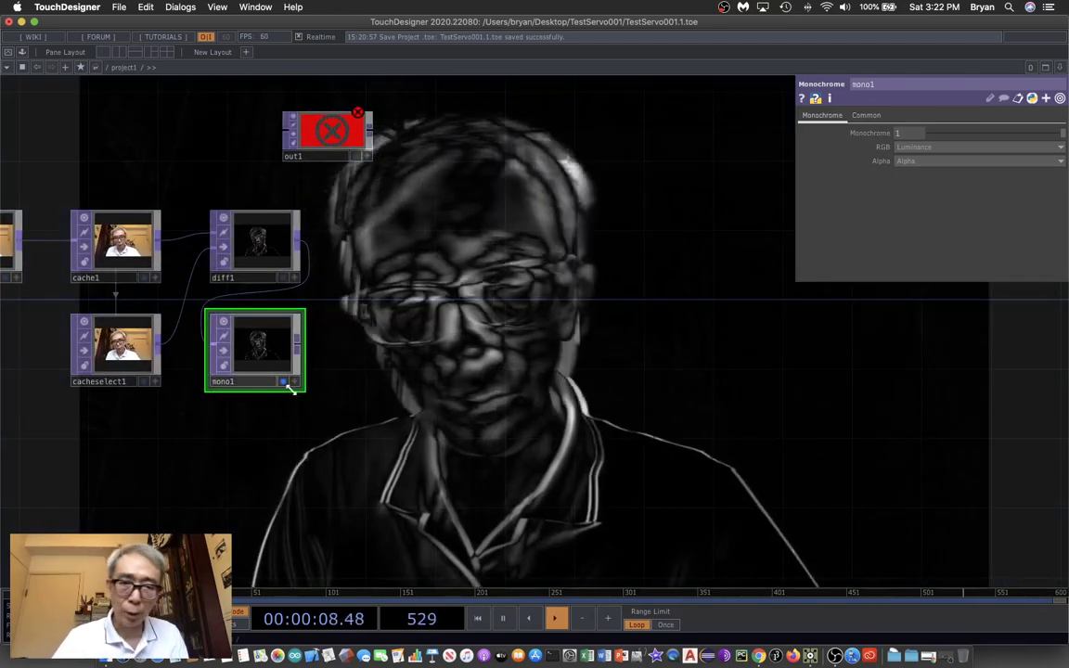
pyautogui.click(285, 383)
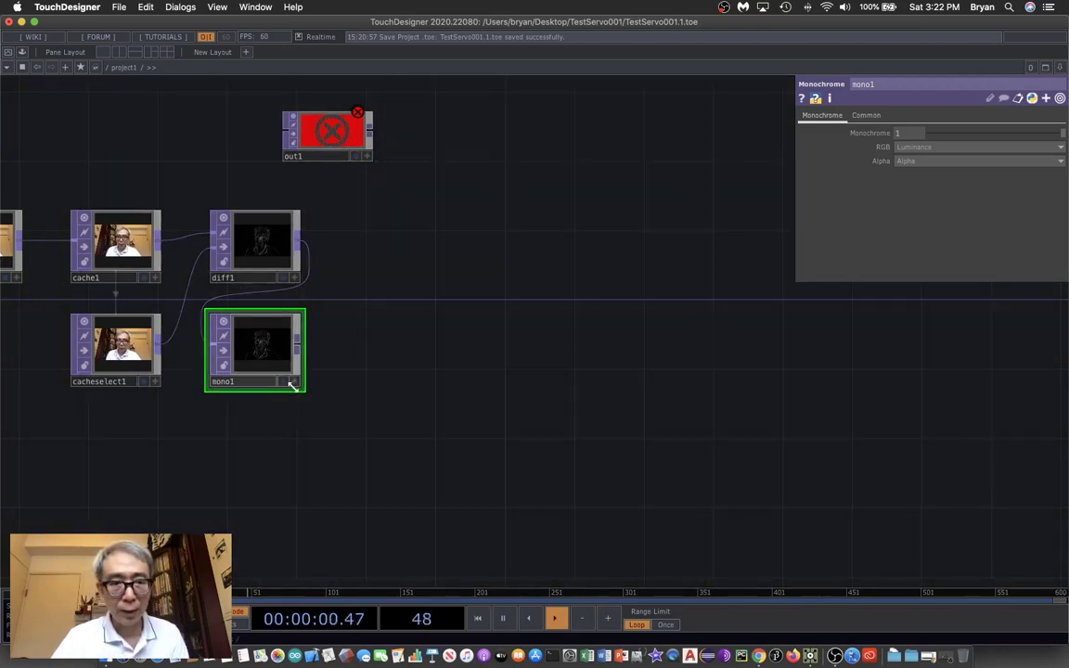
# Add a Threshold TOP below the Monochrome TOP and feed the monochrome image into it
pyautogui.press('Tab')
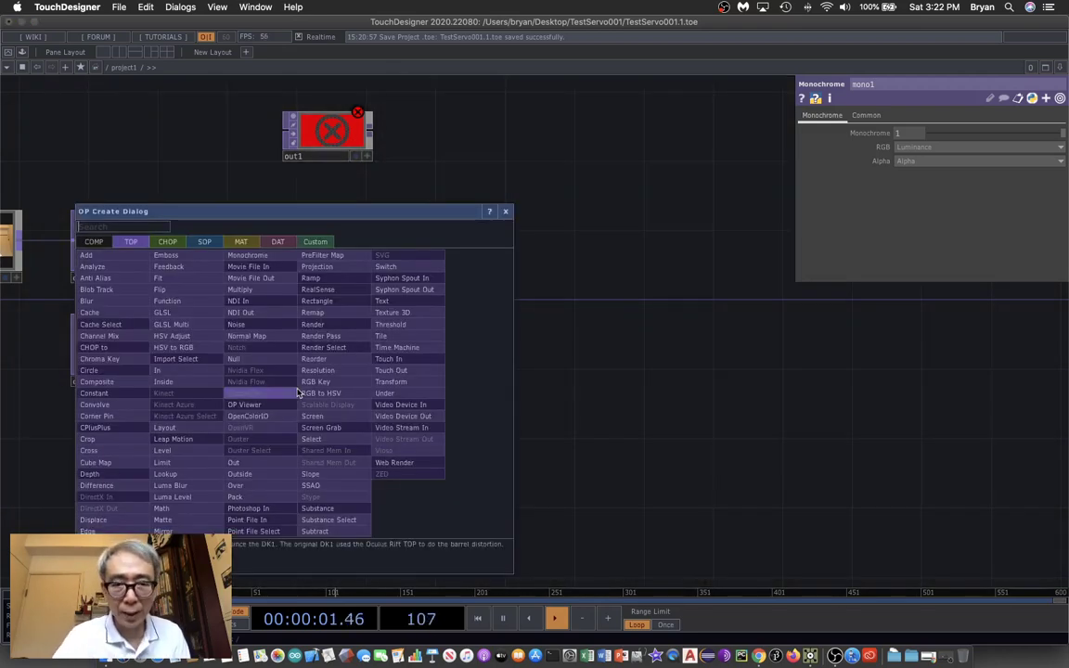
pyautogui.click(393, 332)
pyautogui.click(252, 457)
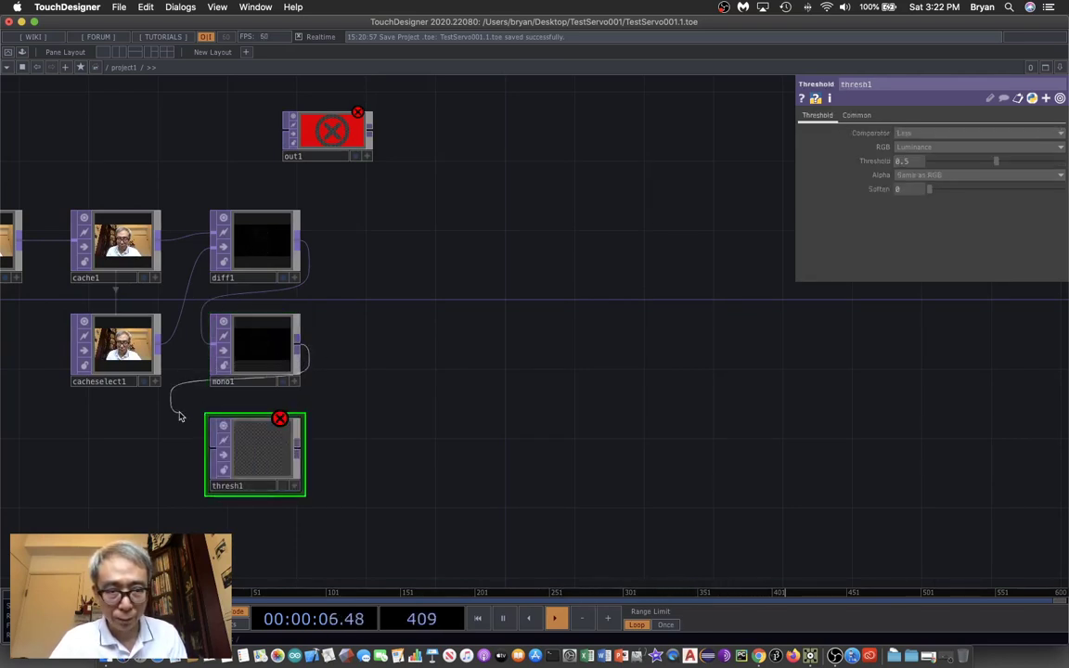
pyautogui.moveTo(186, 433); pyautogui.dragTo(264, 451)
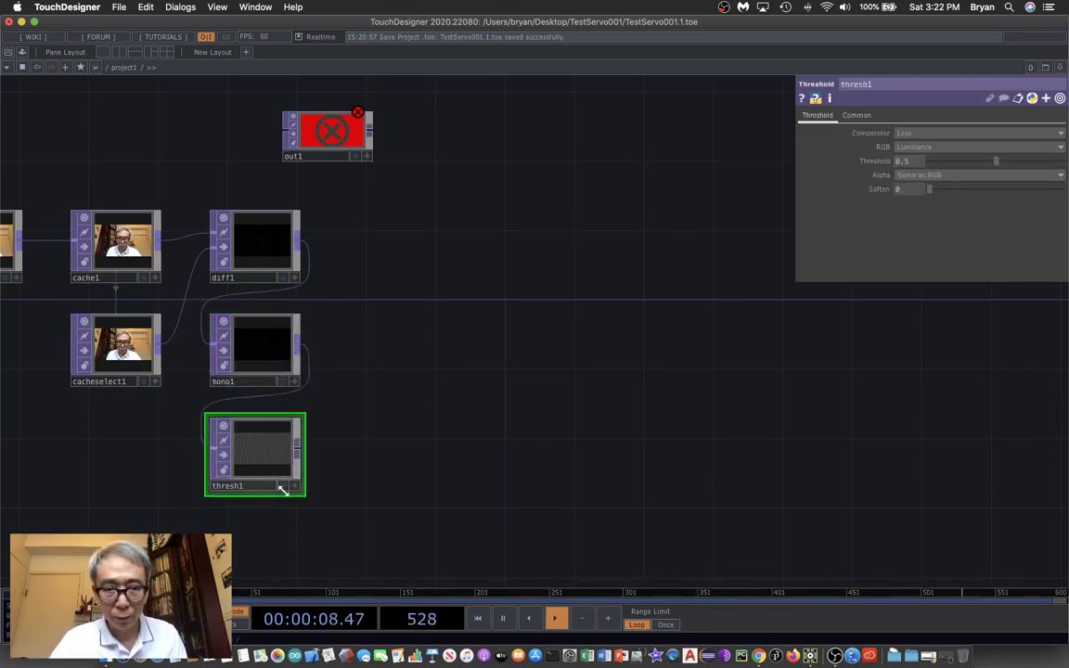
# Set the Threshold TOP's threshold to 0.4 while previewing its output as the network background
pyautogui.click(284, 486)
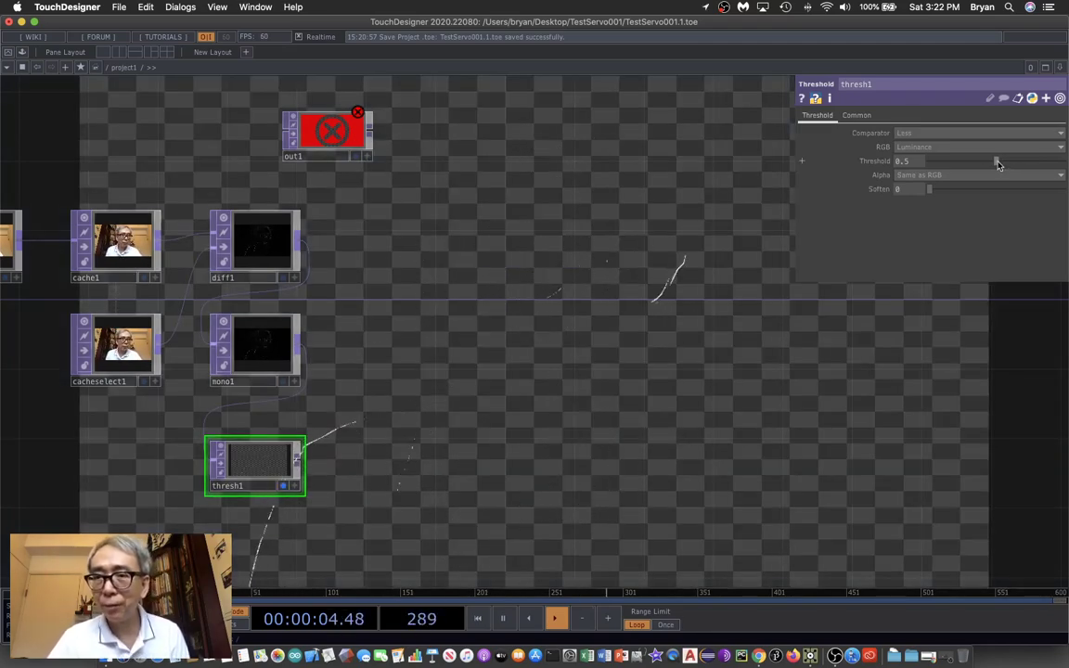
pyautogui.moveTo(986, 163); pyautogui.dragTo(985, 164)
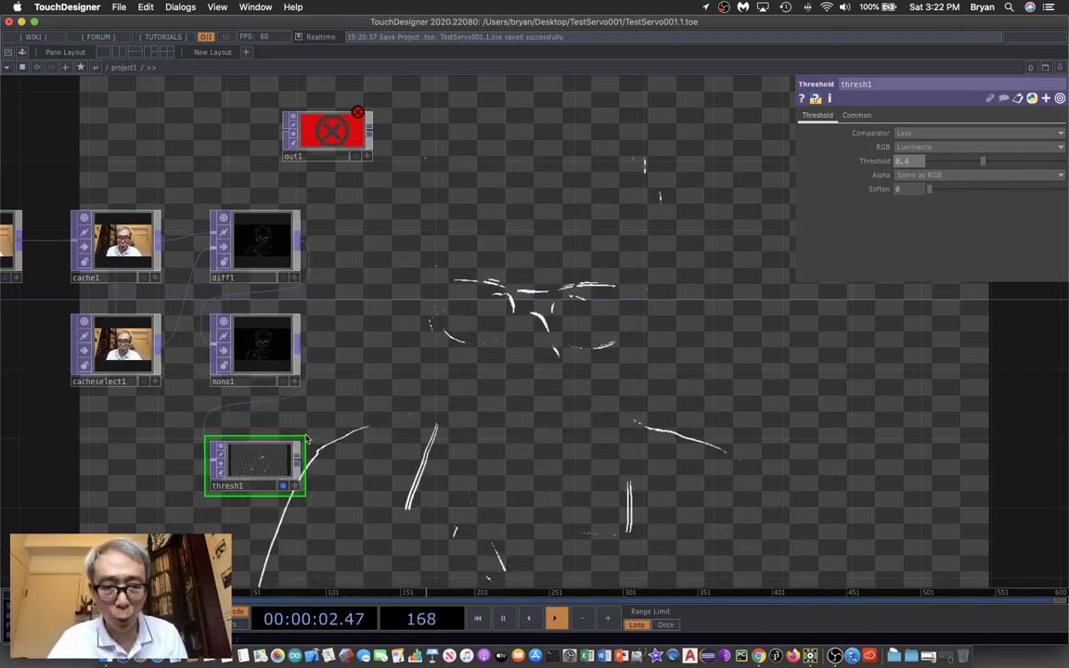
pyautogui.click(283, 486)
# Add a Blob Track TOP below the Threshold TOP and connect the threshold image to its first input
pyautogui.scroll(-6, 425, 432)
pyautogui.hscroll(2, 425, 432)
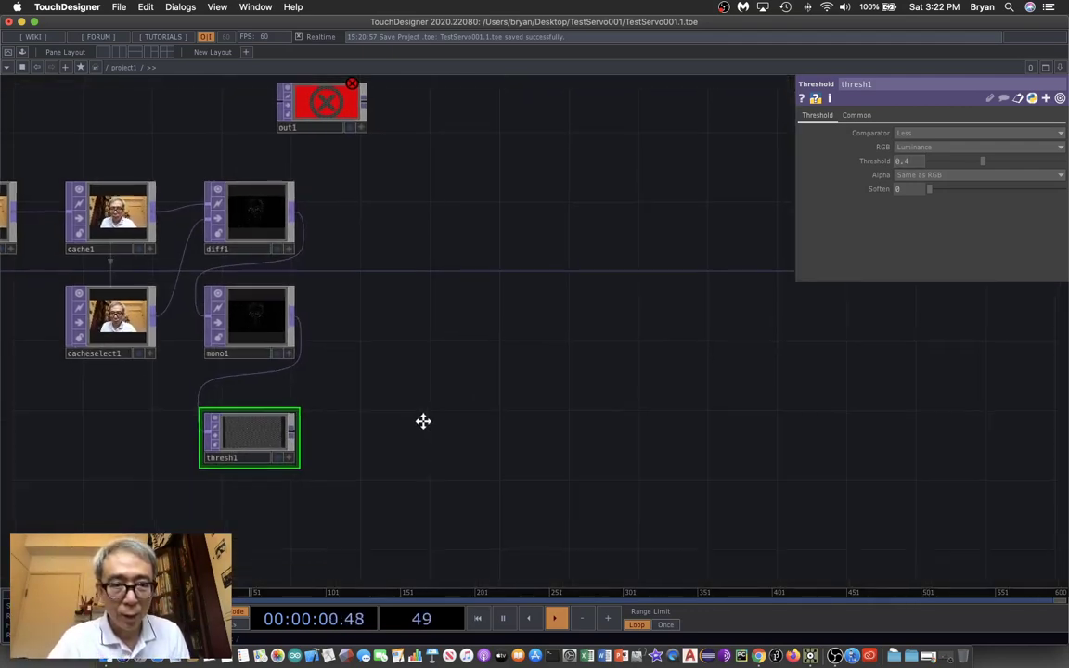
pyautogui.press('Tab')
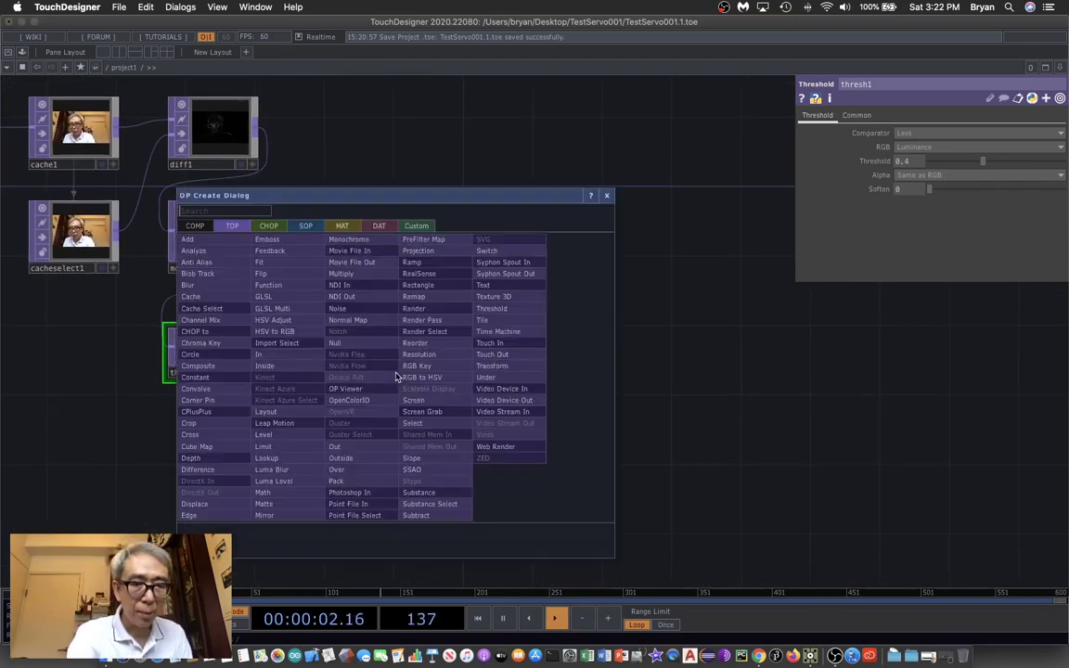
pyautogui.click(223, 275)
pyautogui.click(215, 450)
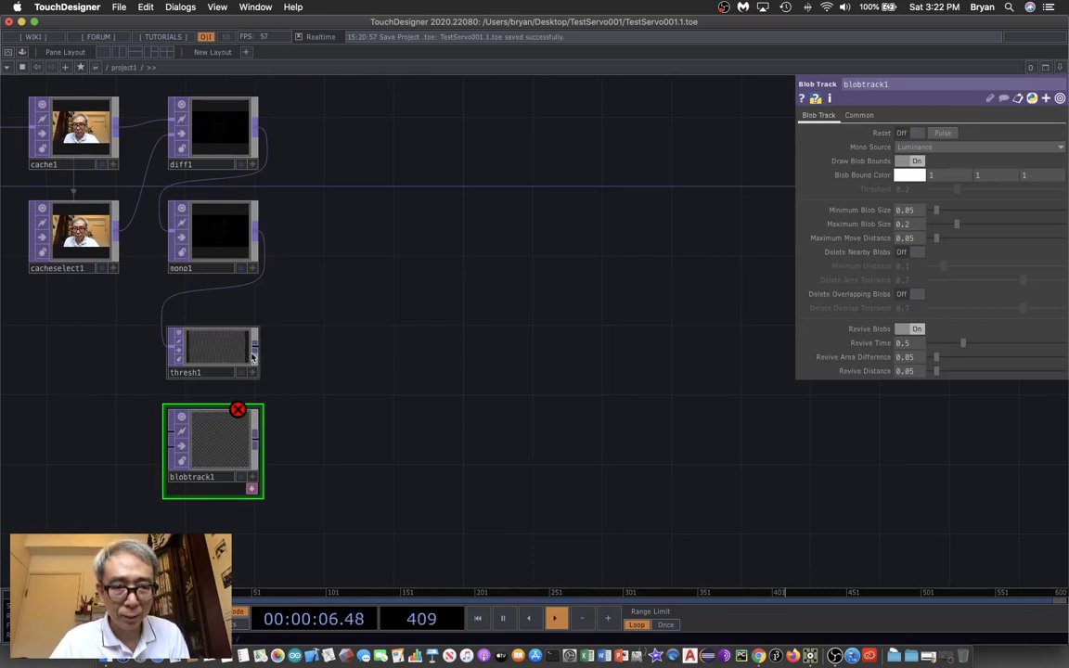
pyautogui.click(167, 436)
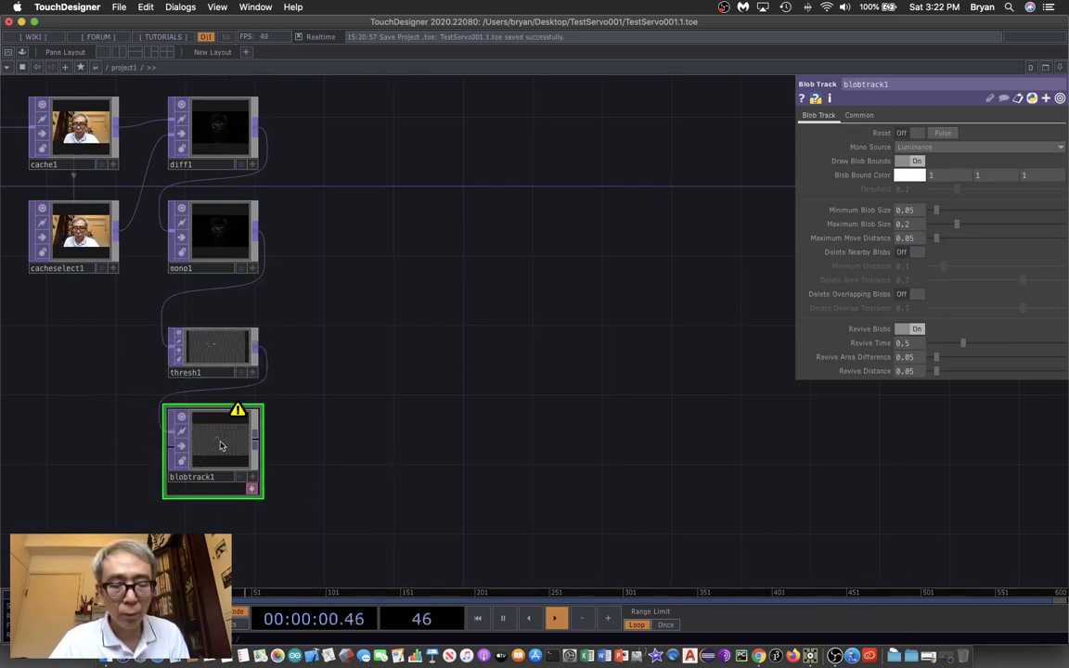
# Preview the Blob Track TOP's output briefly as the network background to examine the tracked blobs
pyautogui.scroll(2, 378, 476)
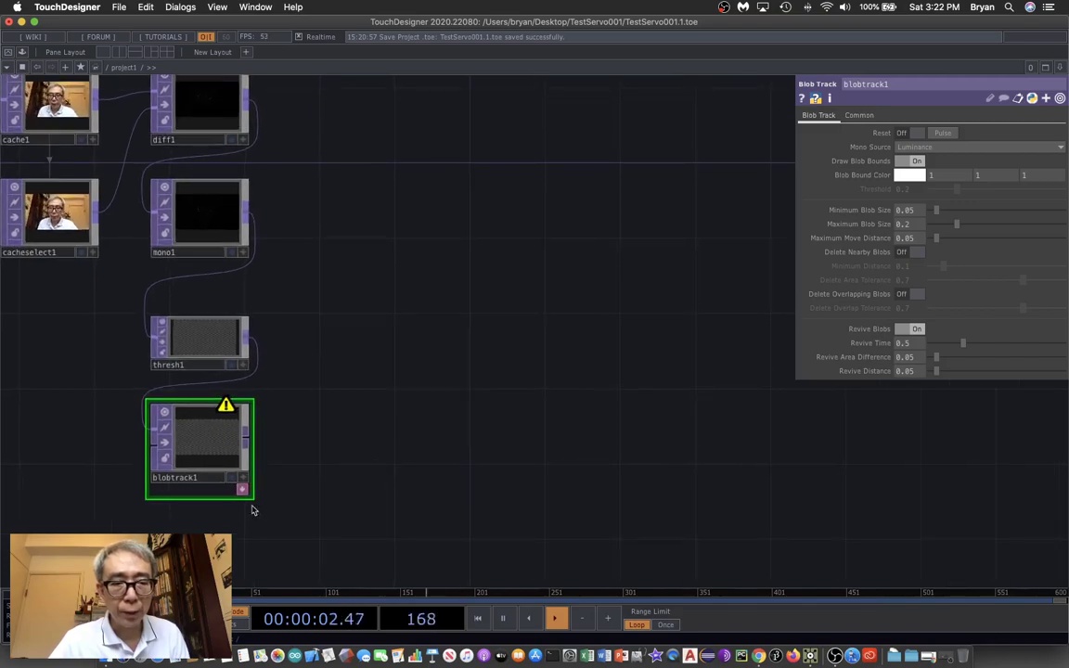
pyautogui.click(232, 482)
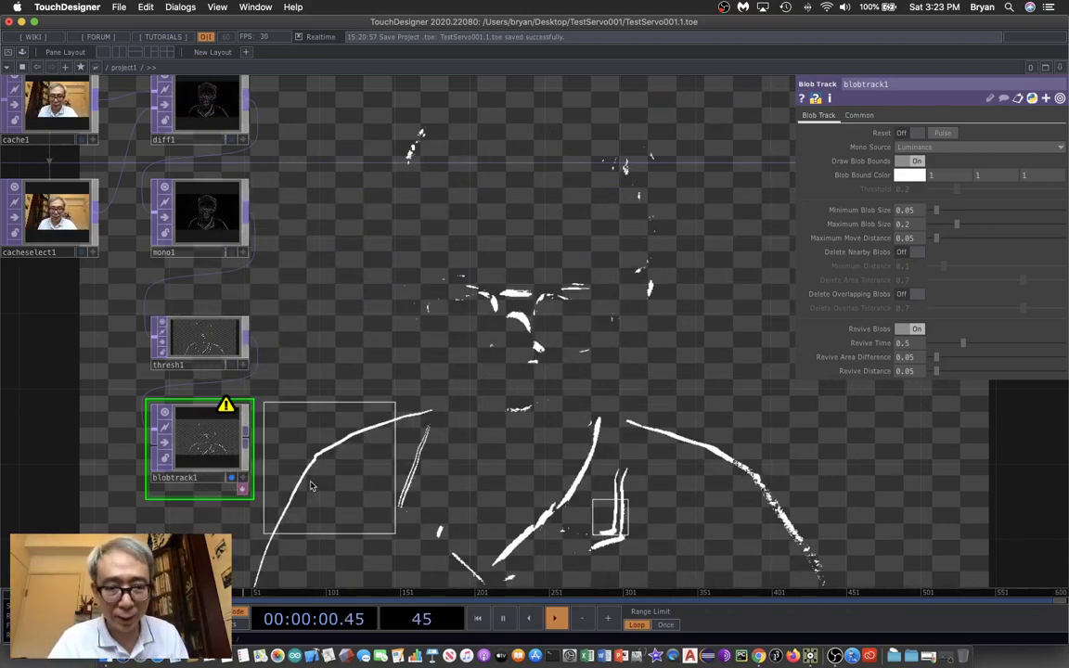
pyautogui.click(231, 477)
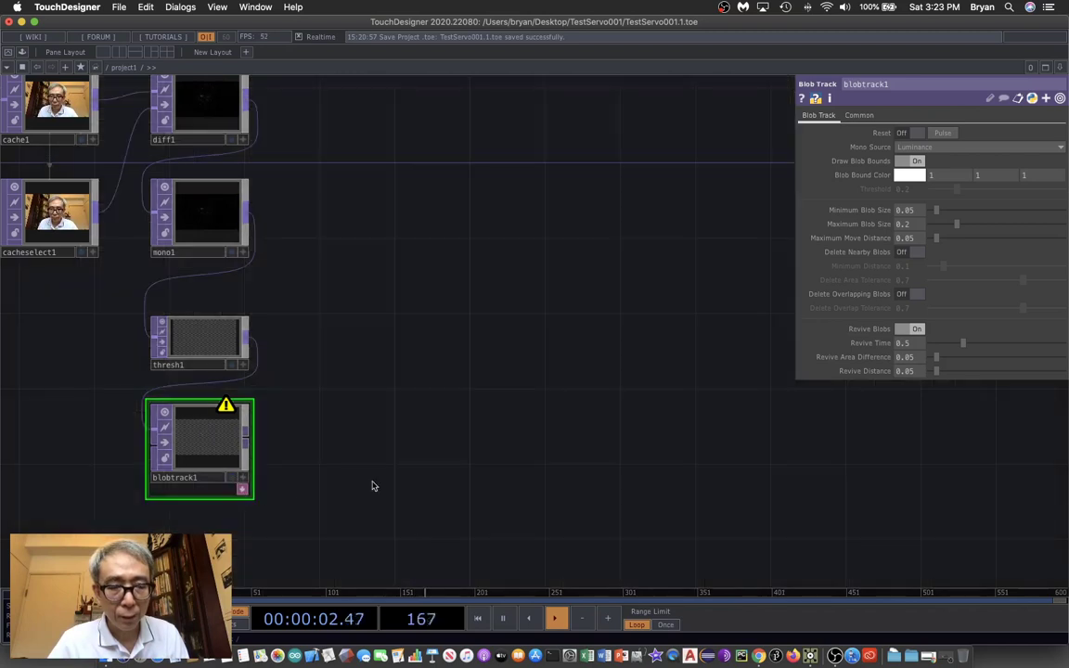
# Add an Info CHOP beside the Blob Track TOP and set its operator to blobtrack1
pyautogui.scroll(-5, 403, 488)
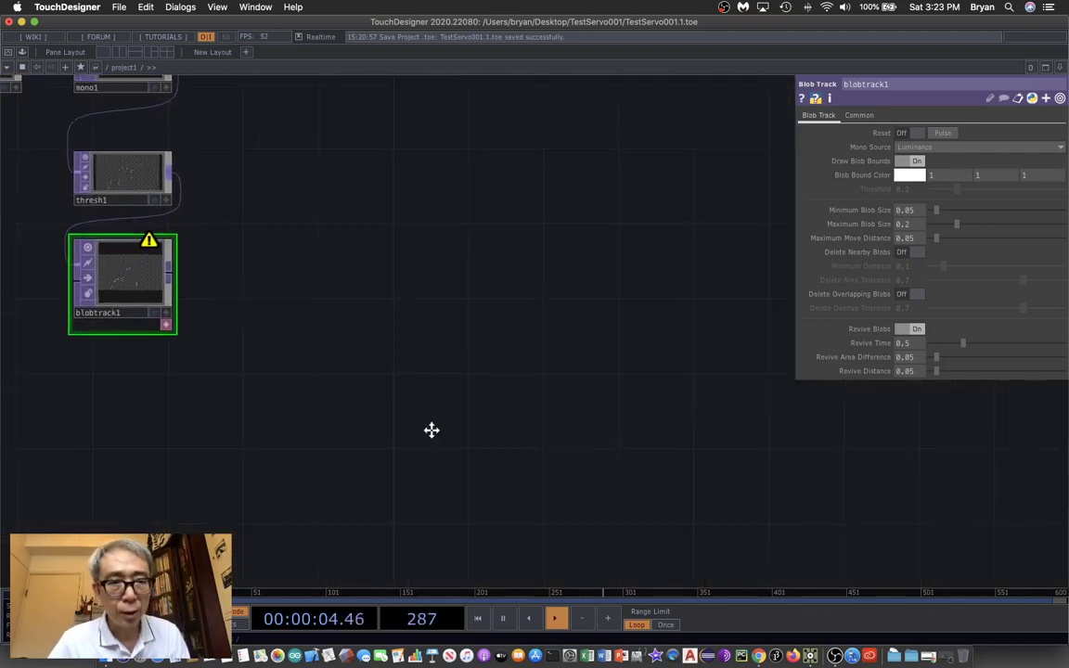
pyautogui.press('Tab')
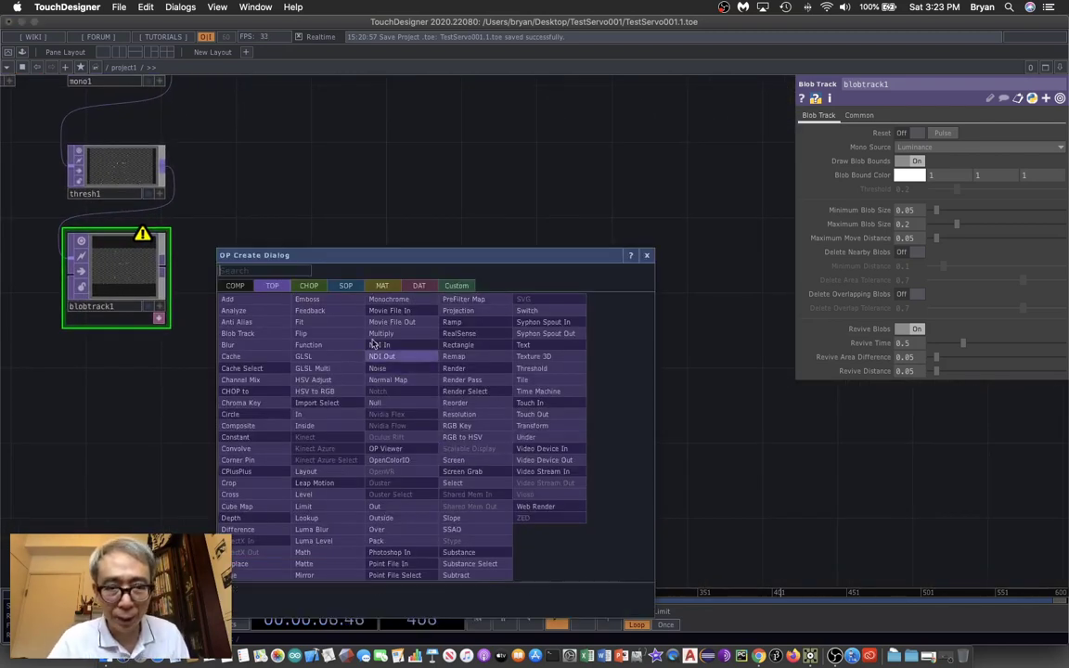
pyautogui.click(309, 286)
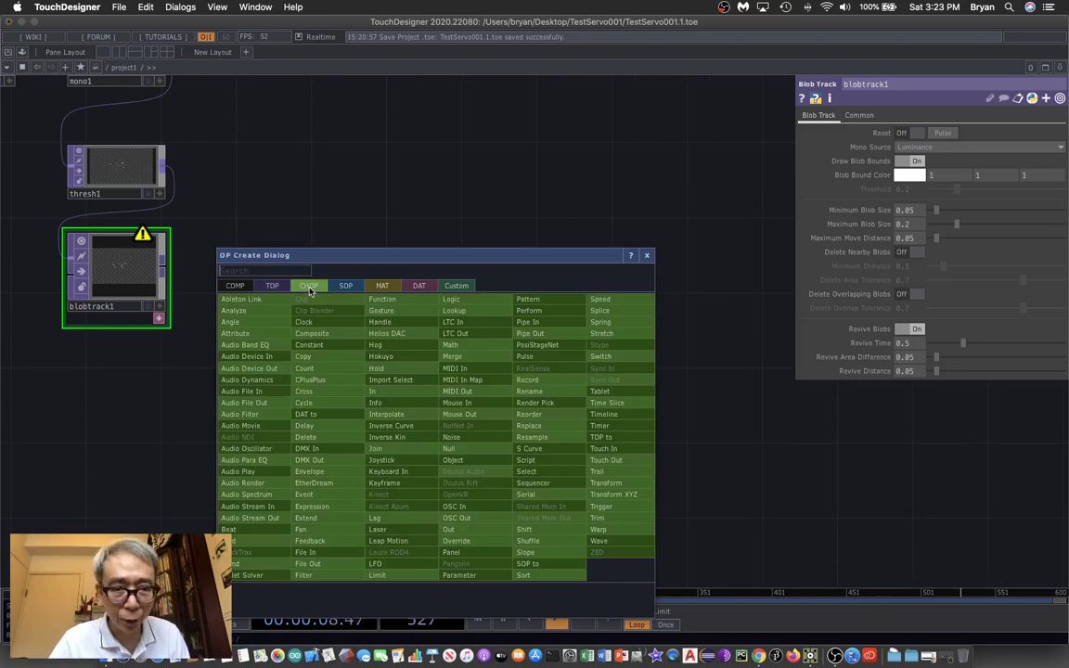
pyautogui.click(376, 403)
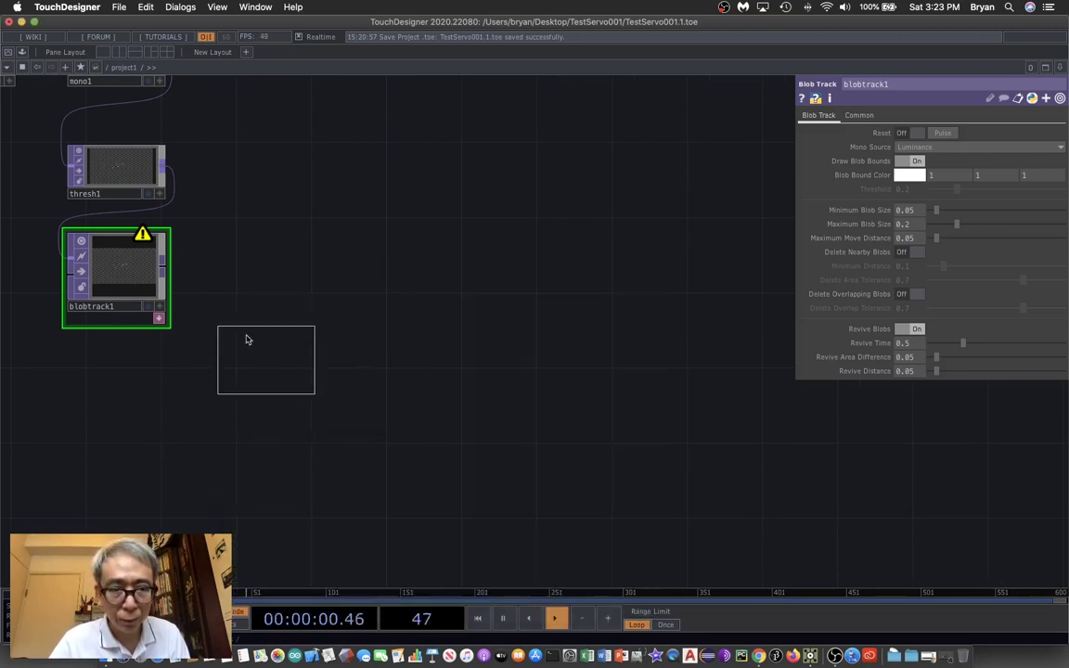
pyautogui.click(273, 266)
pyautogui.moveTo(114, 261); pyautogui.dragTo(928, 132)
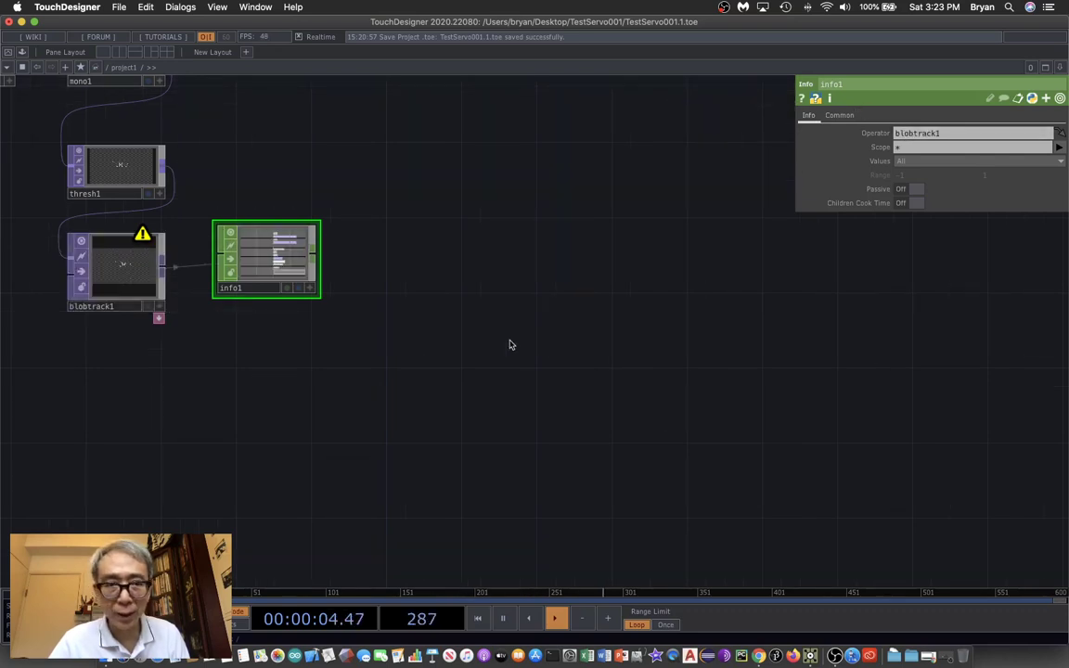
# Open the Info CHOP's viewer in a separate window to examine the blob channels, and close it again
pyautogui.rightClick(257, 241)
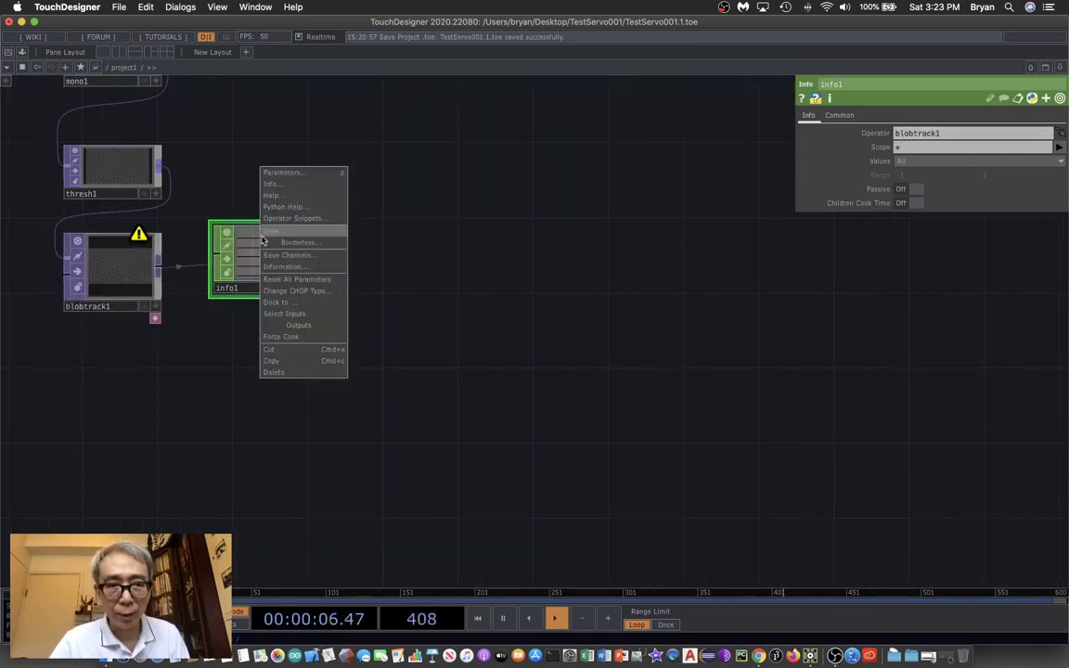
pyautogui.click(262, 236)
pyautogui.moveTo(385, 341); pyautogui.dragTo(852, 538)
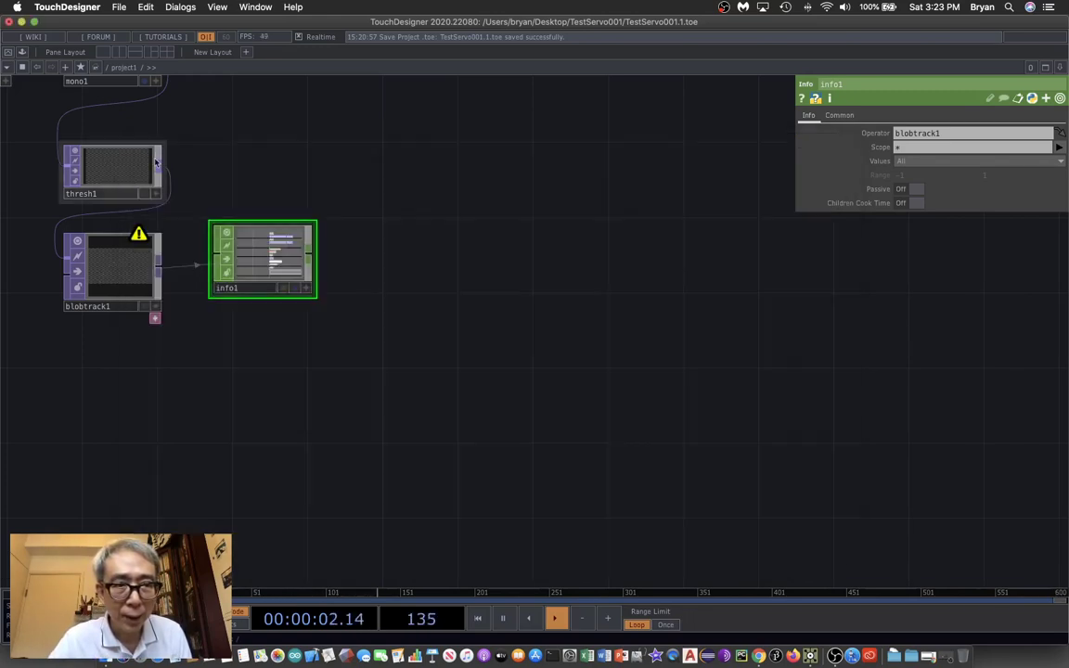
pyautogui.click(142, 142)
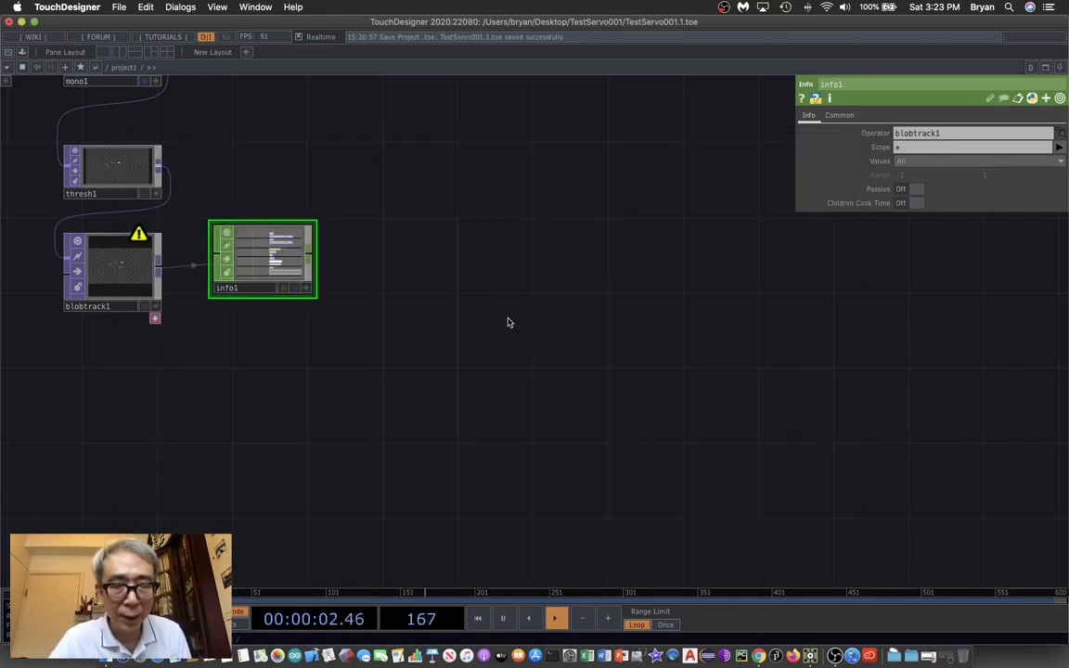
# Add a Select CHOP beside the Info CHOP and feed the blob info channels into it
pyautogui.press('Tab')
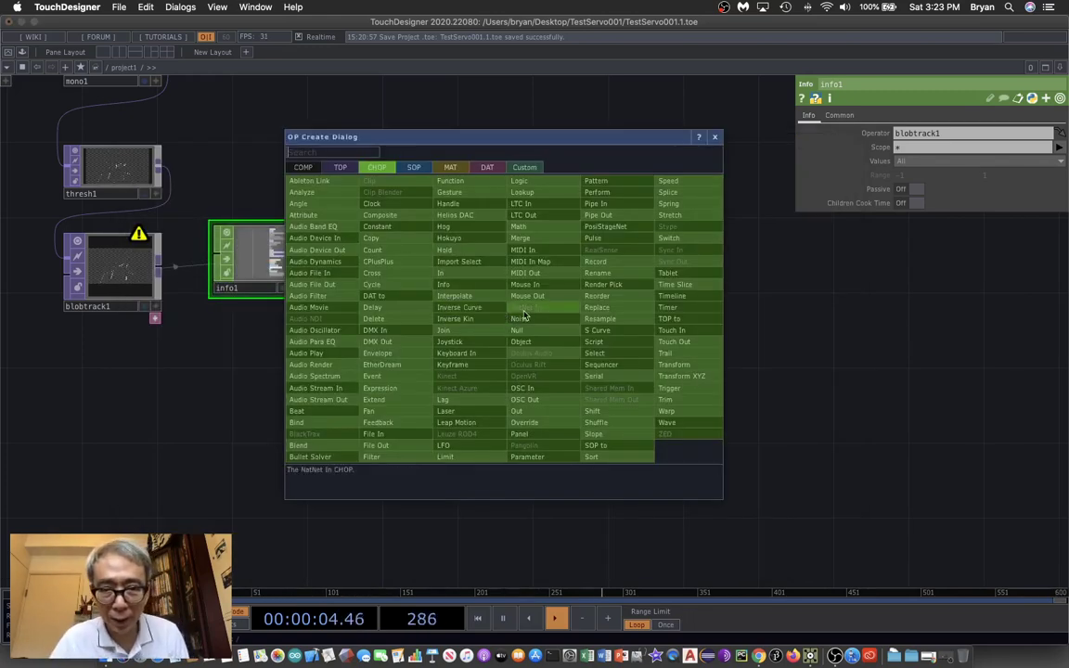
pyautogui.click(594, 353)
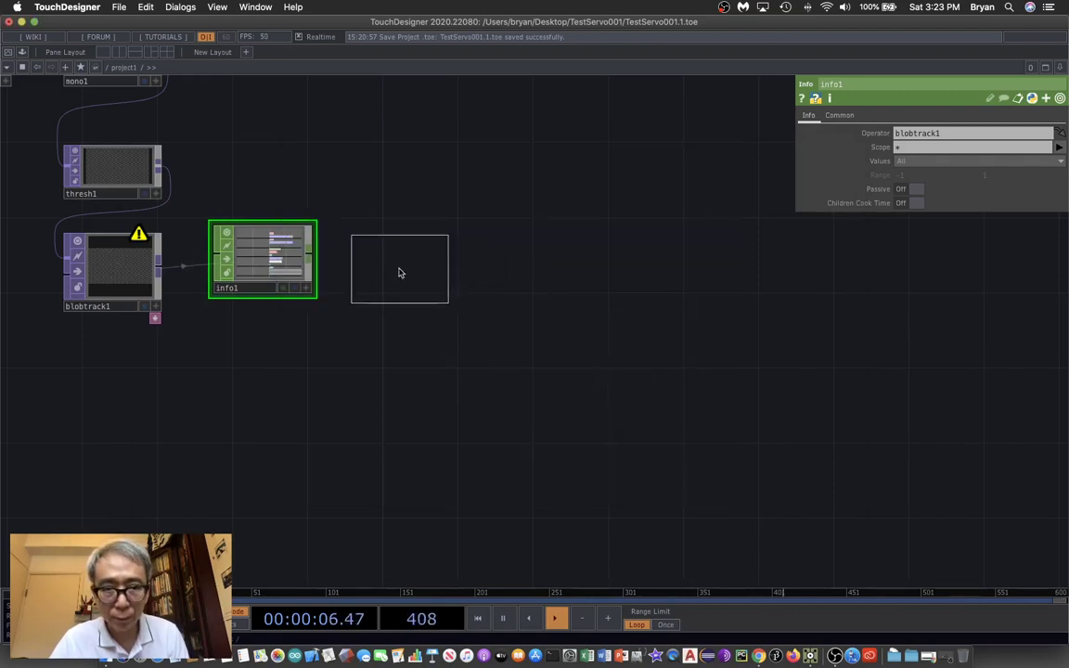
pyautogui.click(391, 268)
pyautogui.click(345, 264)
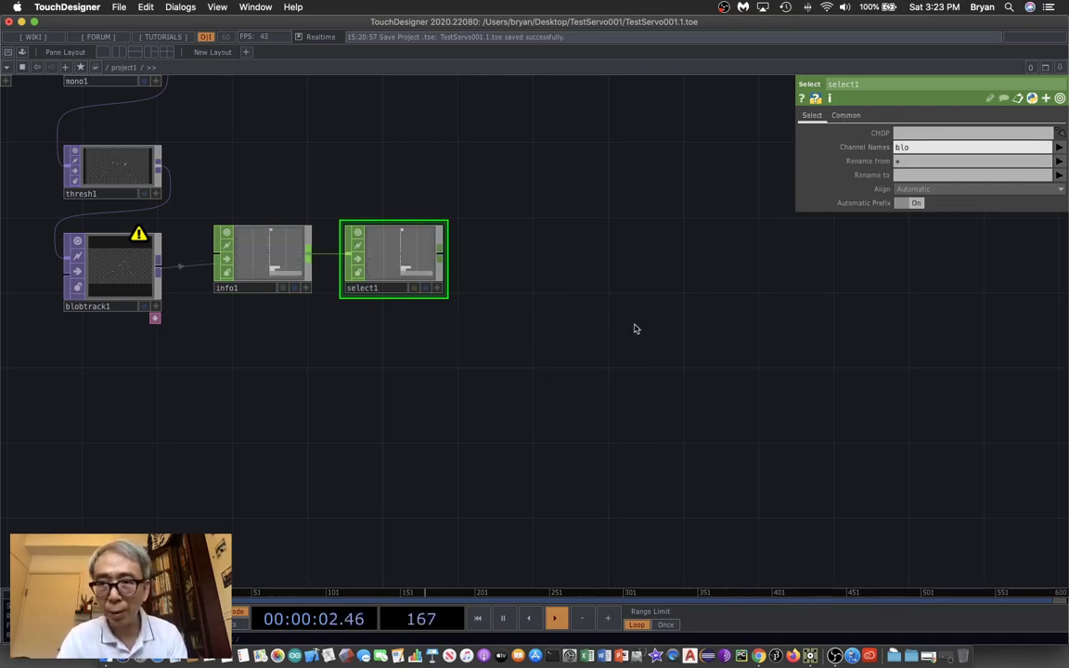
# Set the Select CHOP to extract the channel blob0:u and rename it to x
pyautogui.write('blob0:u')
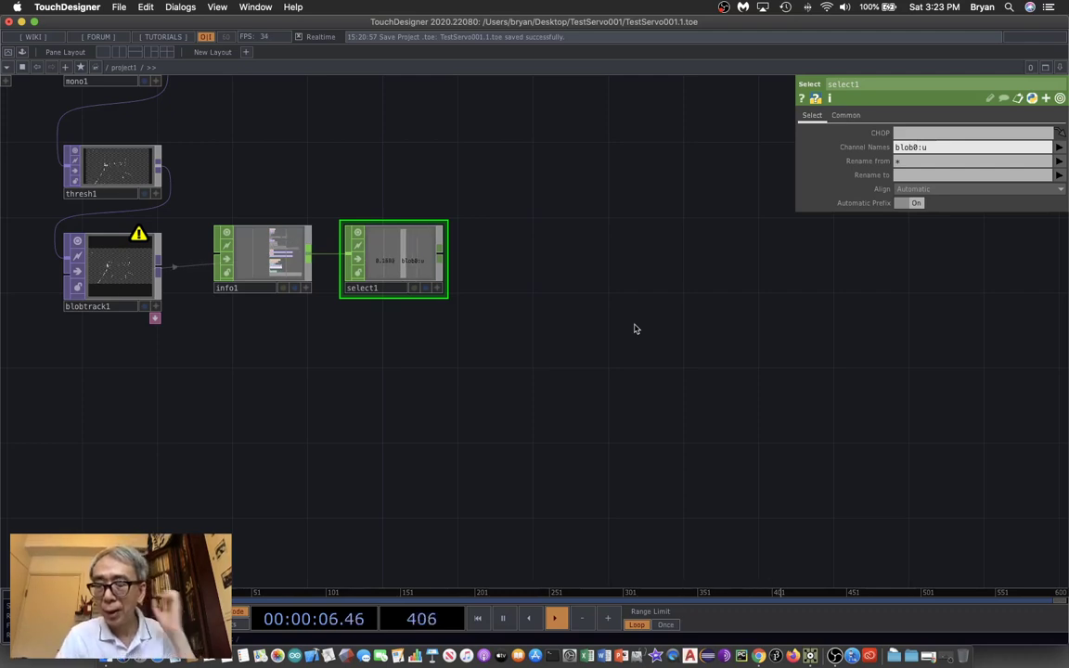
pyautogui.click(947, 176)
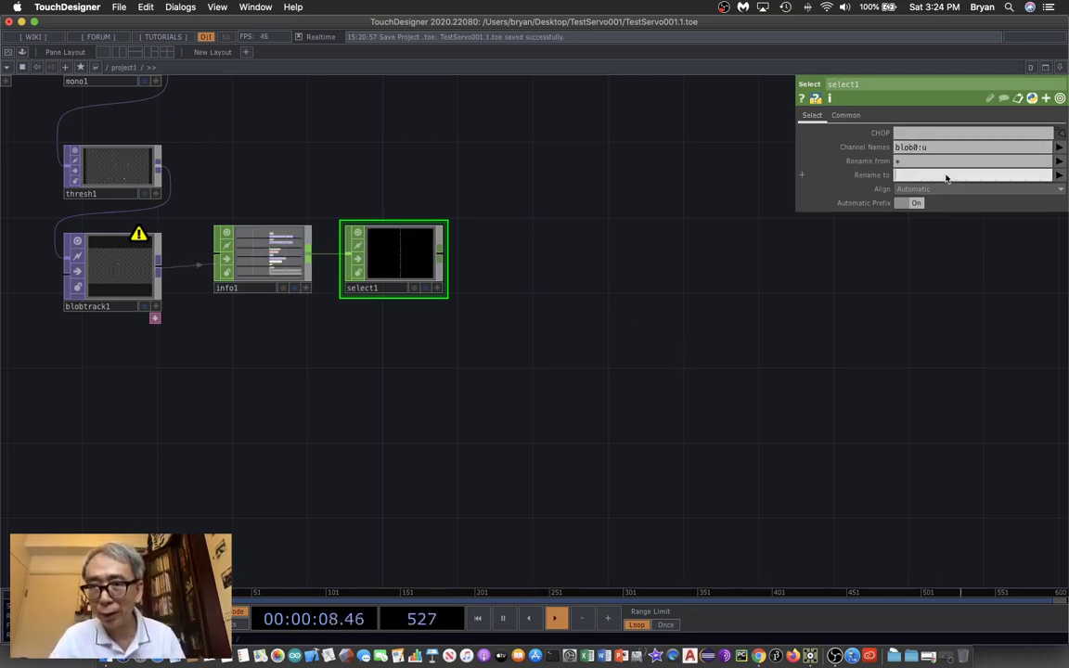
pyautogui.write('x')
pyautogui.press('Return')
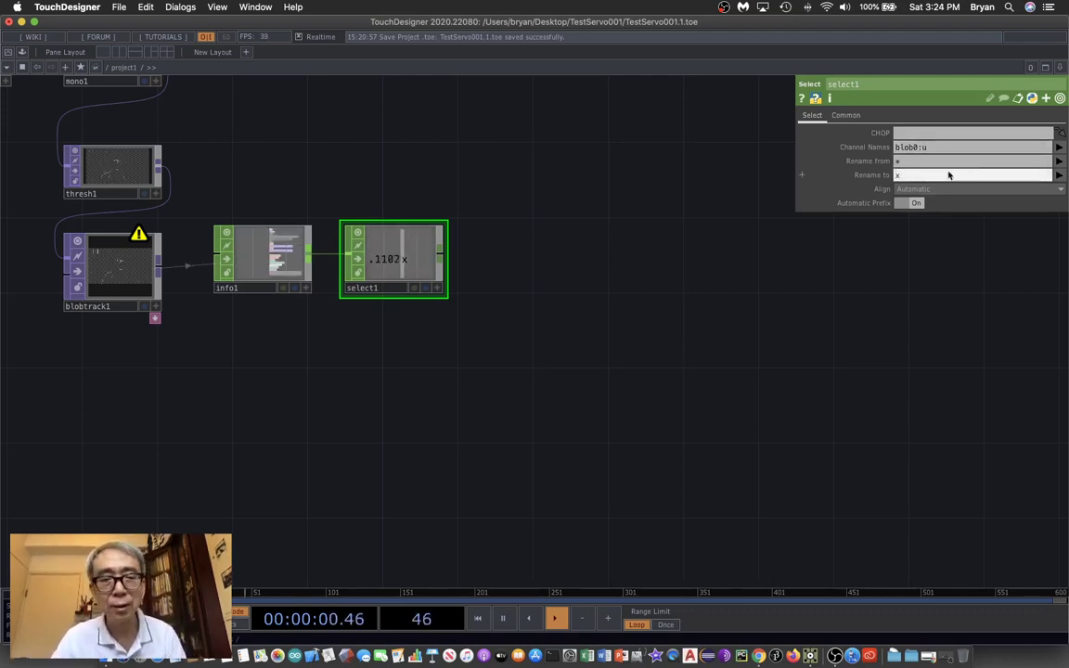
# Add a Feedback CHOP below the Select CHOP and connect the selected x channel to its first input
pyautogui.scroll(3, 701, 417)
pyautogui.moveTo(426, 378); pyautogui.dragTo(492, 377)
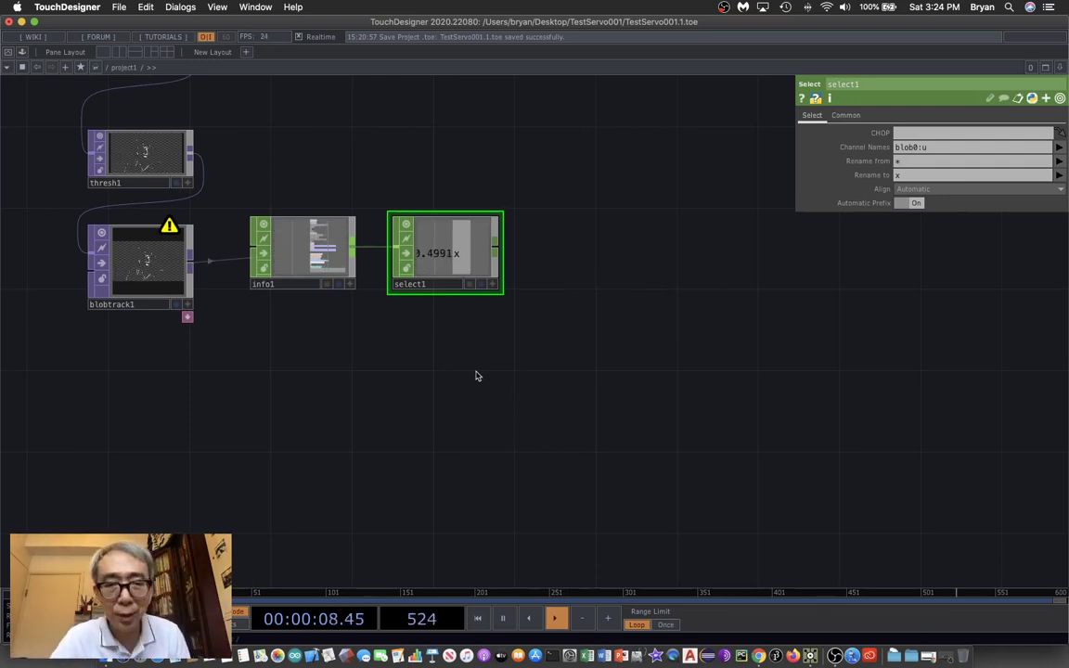
pyautogui.scroll(3, 489, 388)
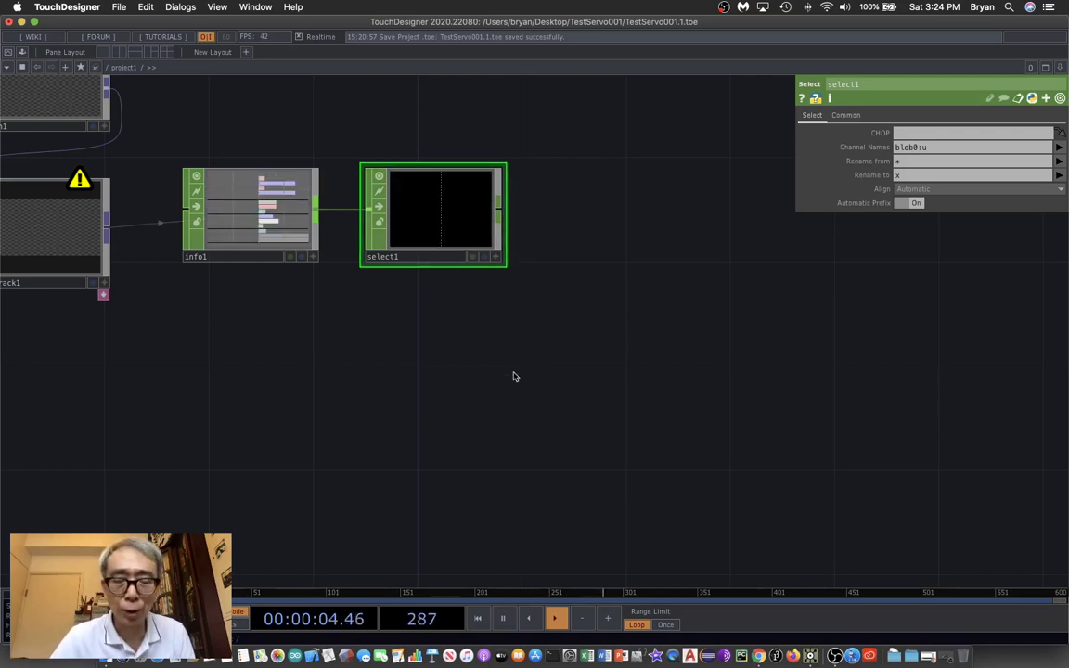
pyautogui.press('Tab')
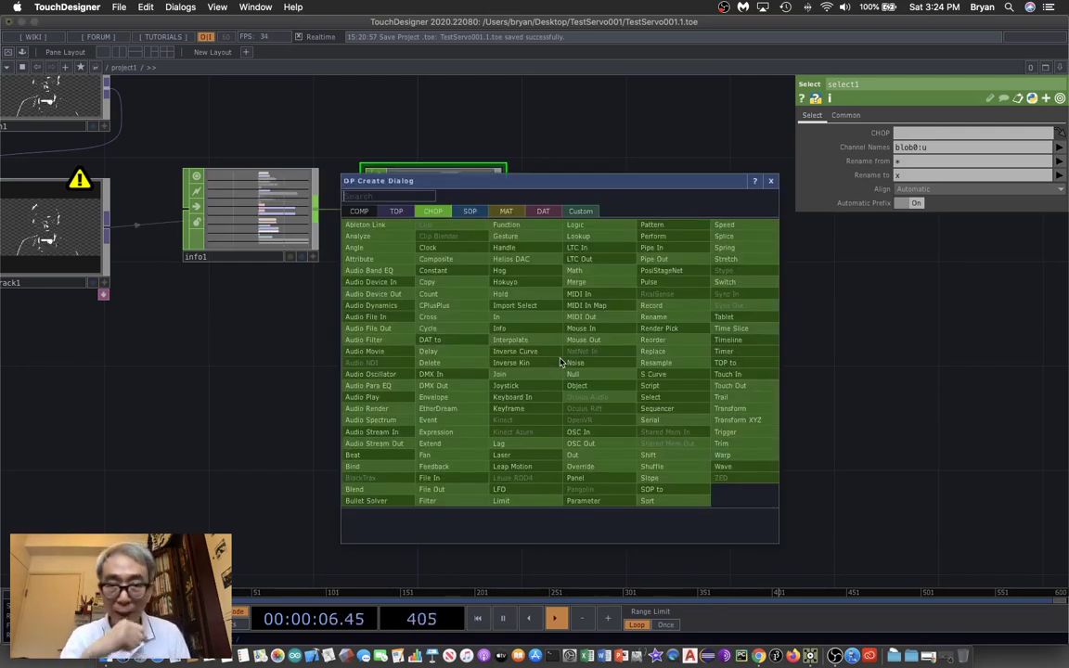
pyautogui.moveTo(455, 323)
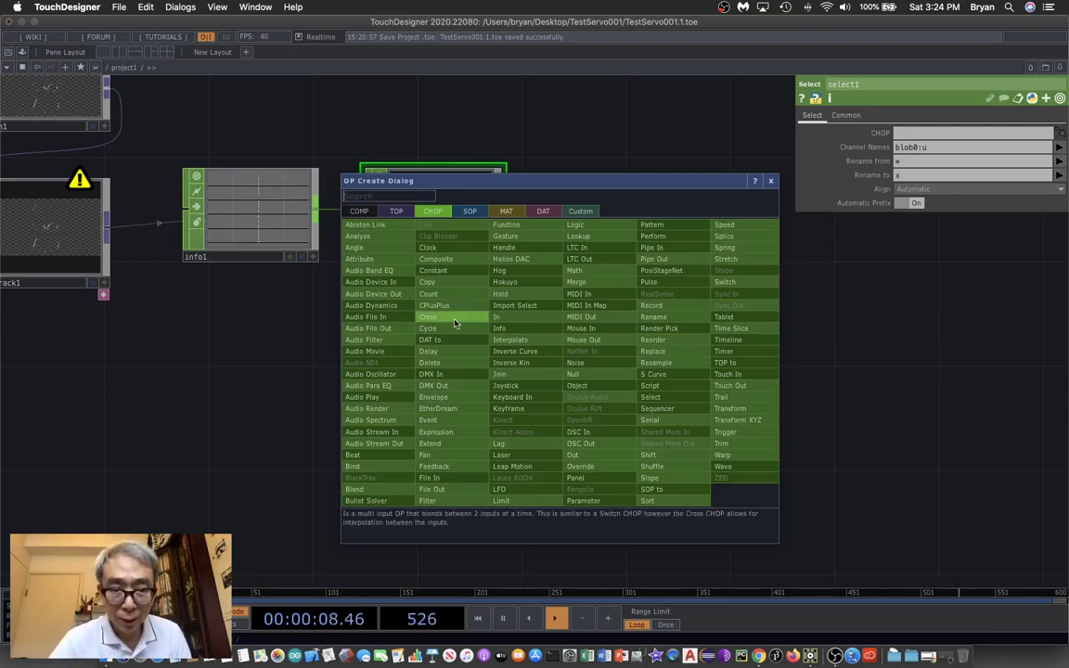
pyautogui.click(470, 470)
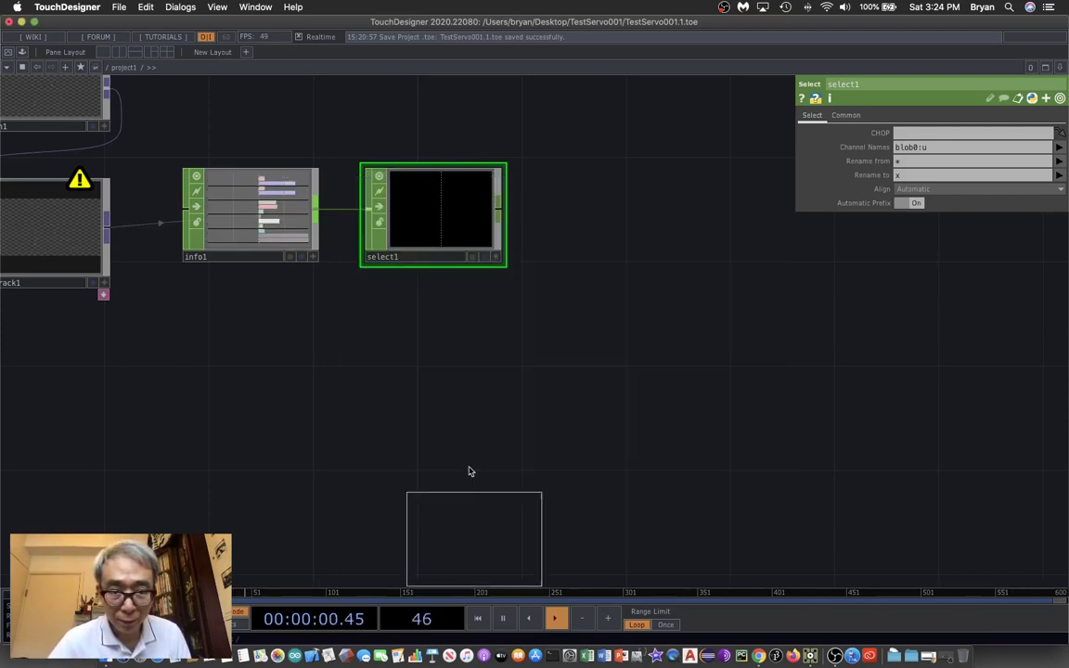
pyautogui.click(430, 346)
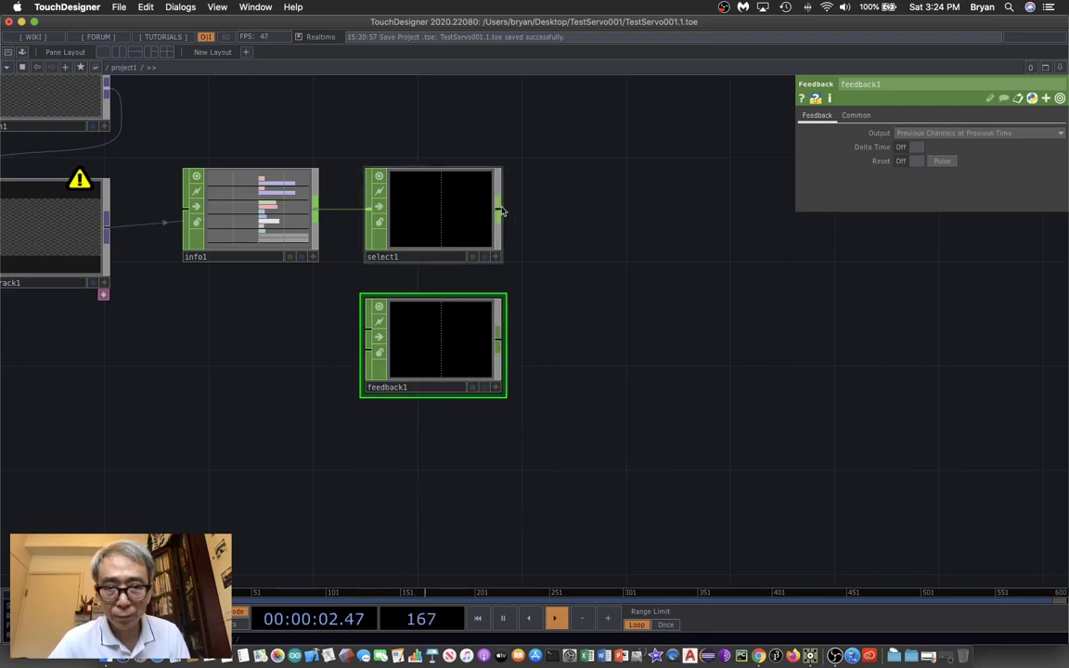
pyautogui.moveTo(365, 252); pyautogui.dragTo(368, 330)
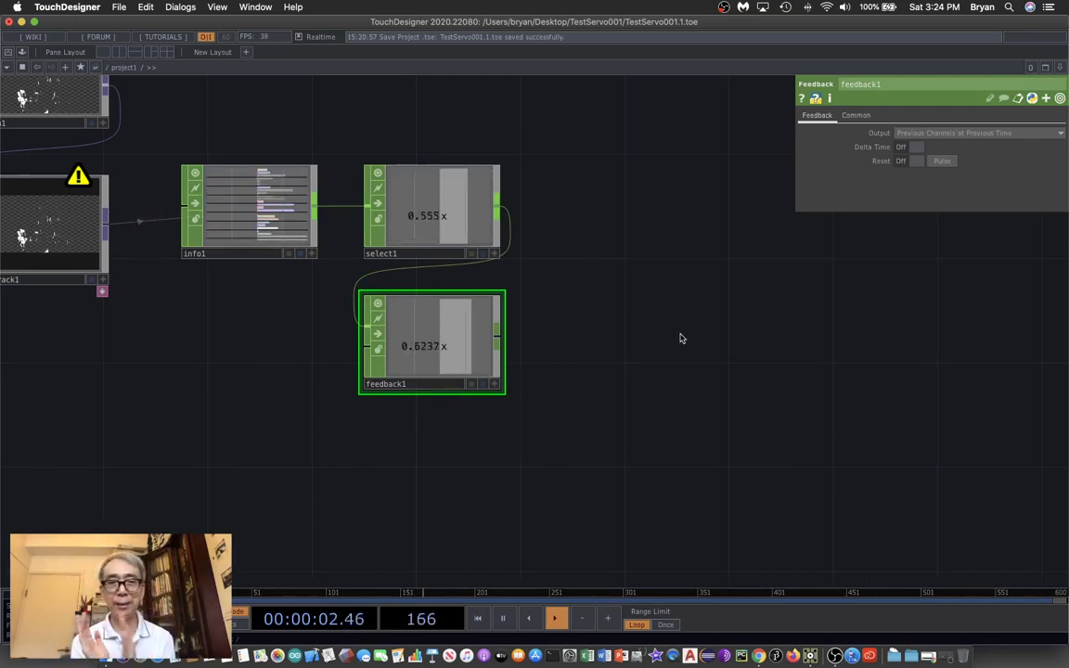
# Add a Constant CHOP beside the Feedback CHOP, wired into its initial conditions input
pyautogui.hscroll(-5, 379, 465)
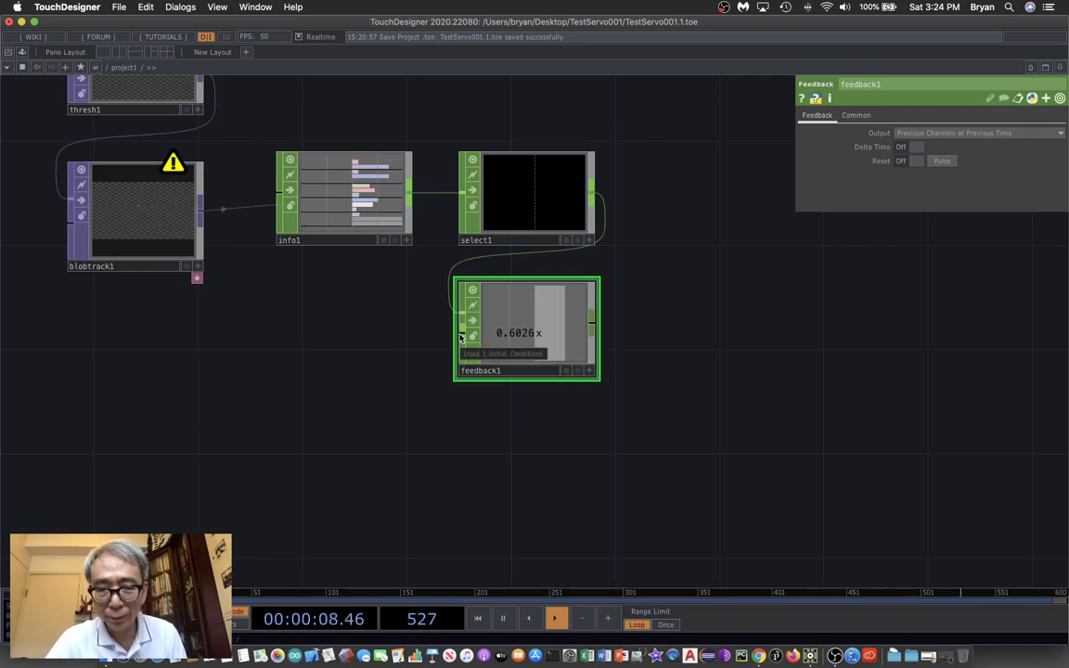
pyautogui.rightClick(461, 336)
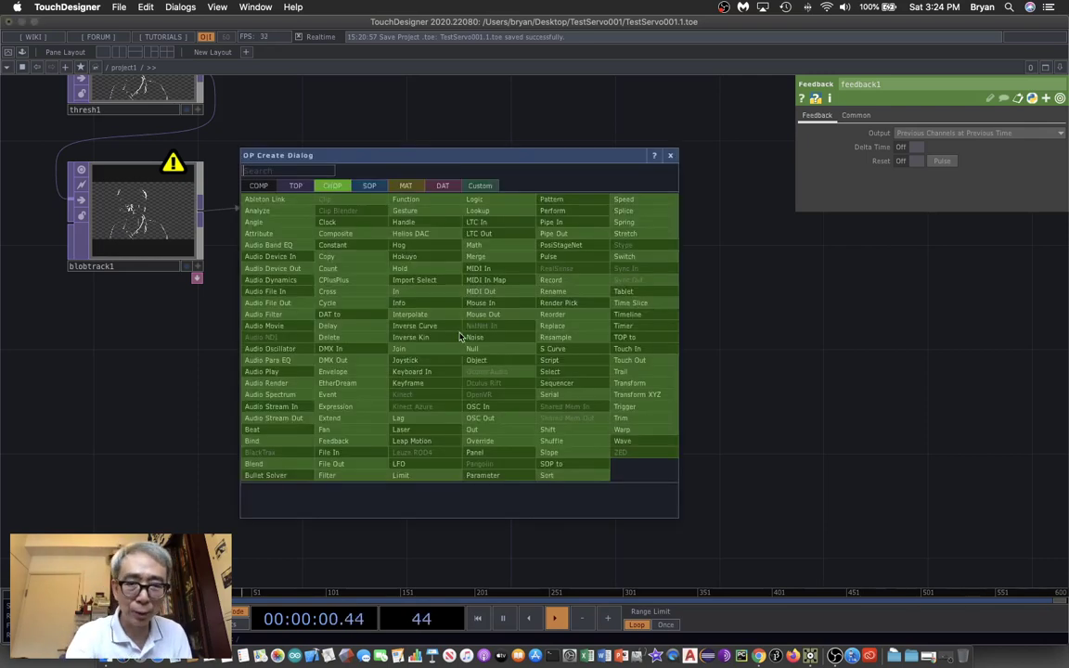
pyautogui.click(364, 231)
pyautogui.click(340, 334)
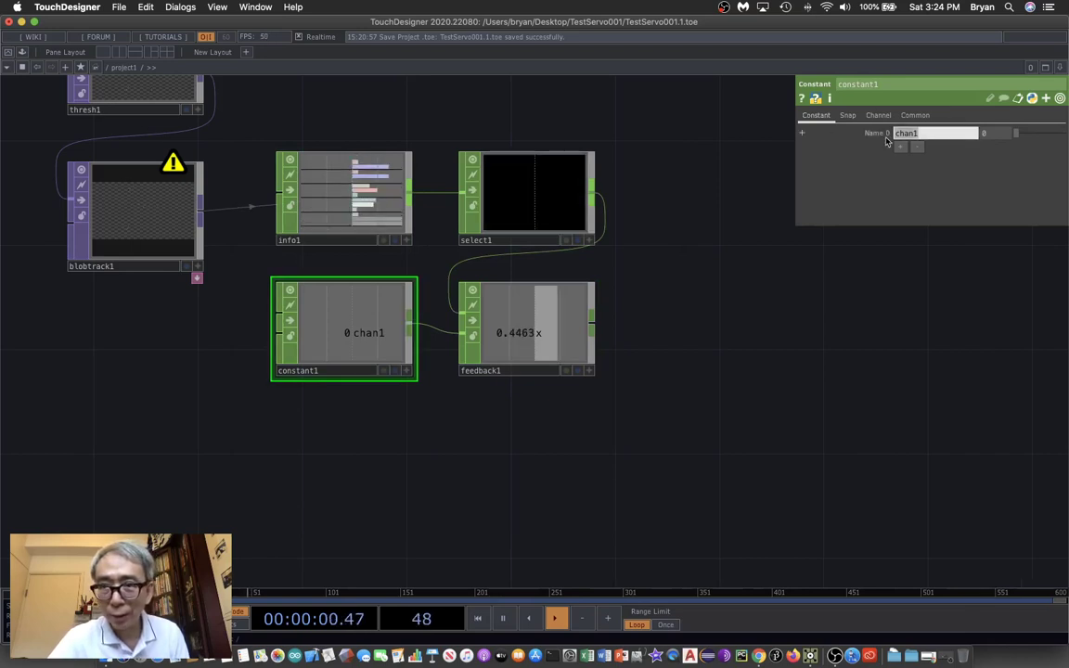
# Name the Constant CHOP's channel x and set its value to 0.5
pyautogui.write('x')
pyautogui.press('Return')
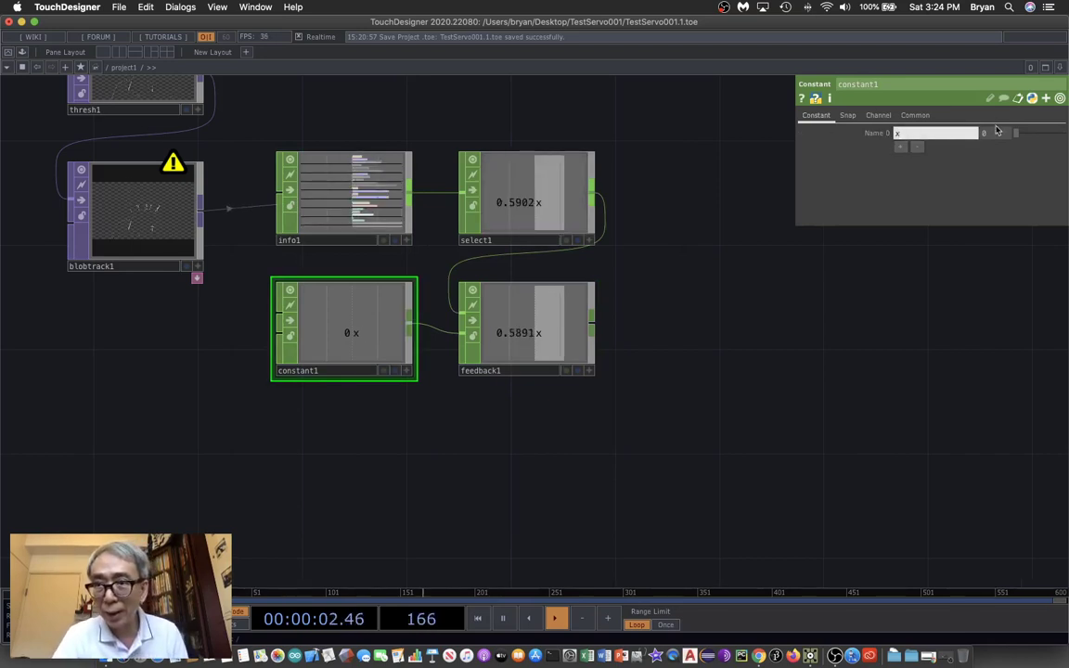
pyautogui.click(995, 135)
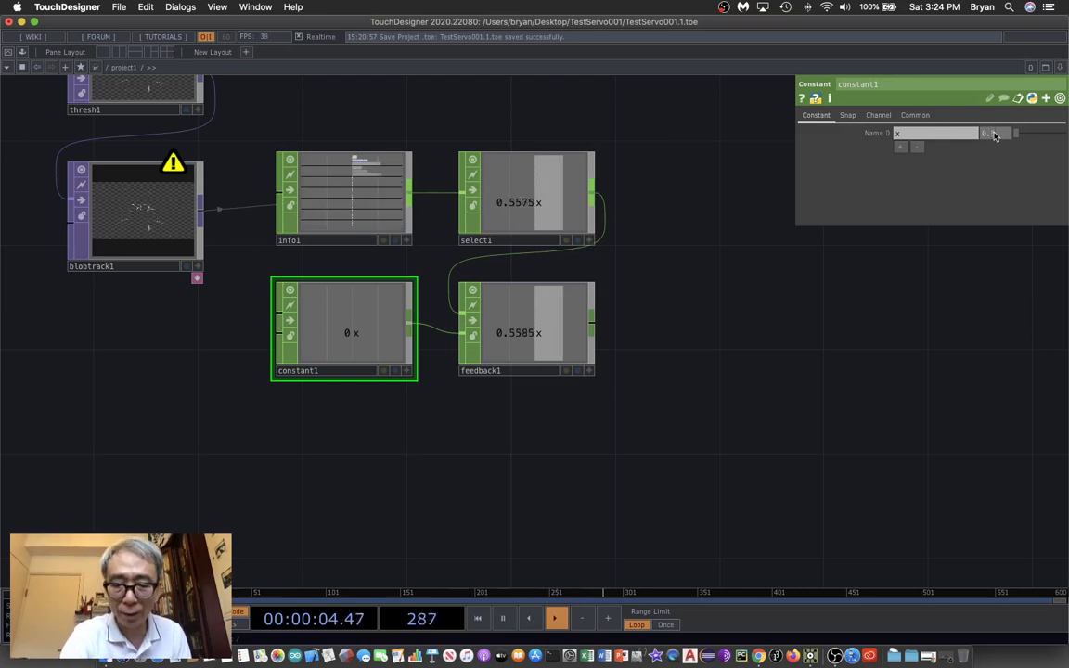
pyautogui.write('0.5')
pyautogui.press('Return')
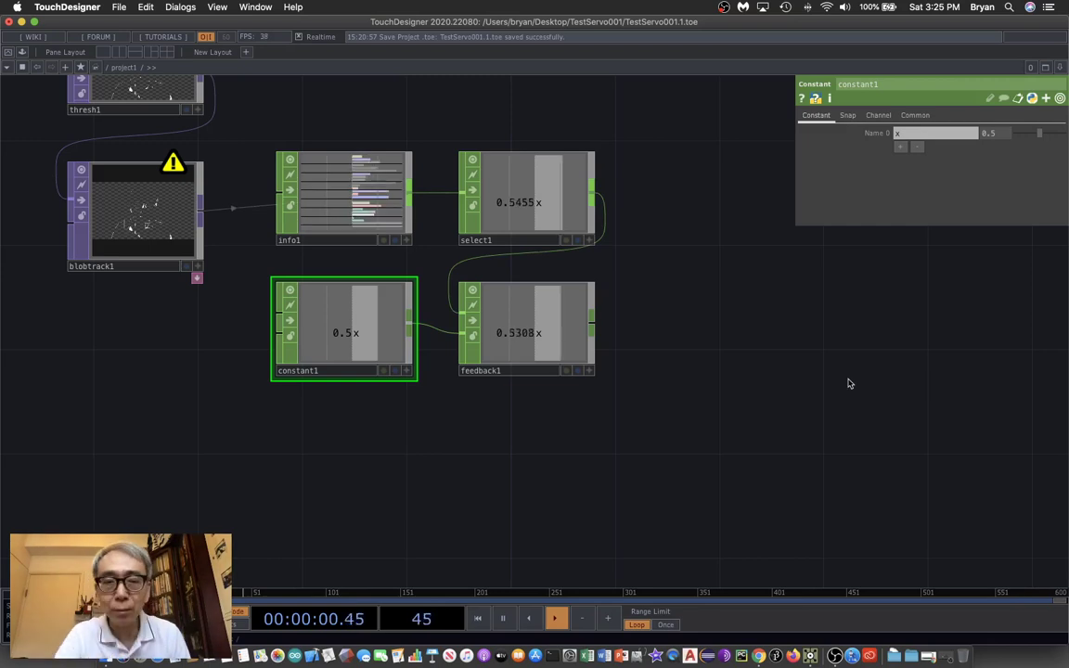
# Add a Filter CHOP beside the Feedback CHOP, connect the feedback output to its first input and space the two nodes farther apart
pyautogui.scroll(5, 744, 396)
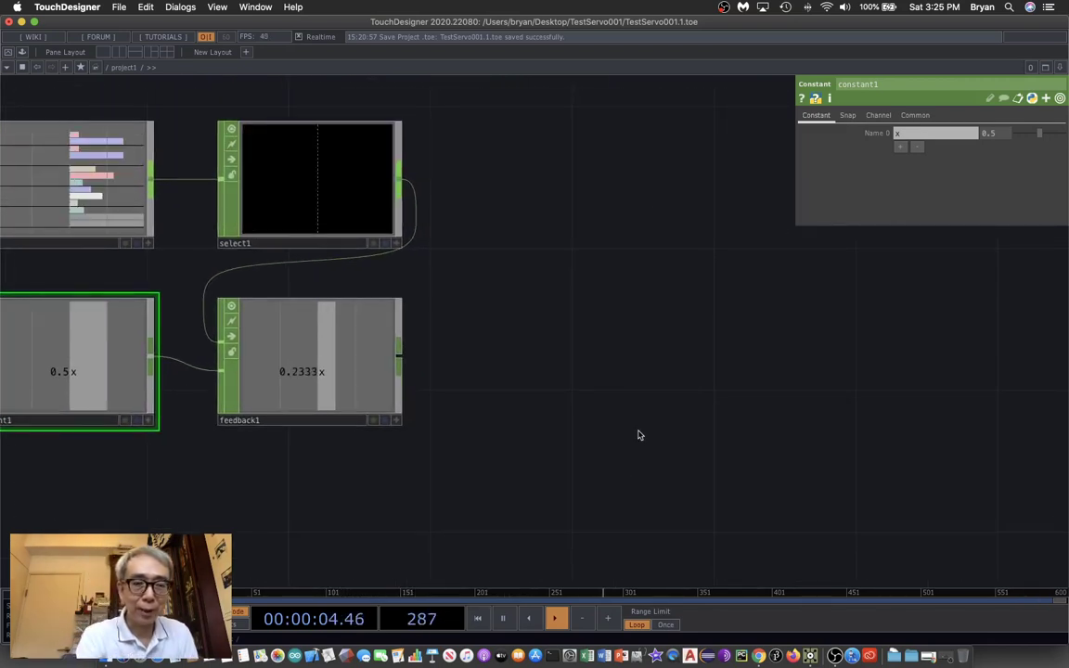
pyautogui.press('Tab')
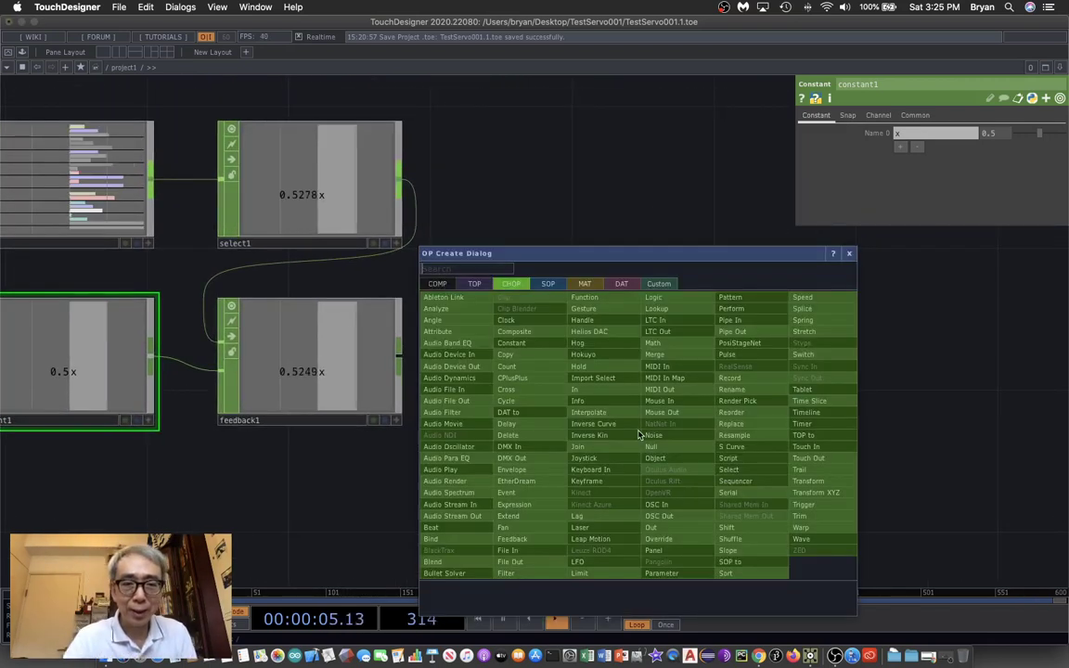
pyautogui.click(507, 574)
pyautogui.click(543, 373)
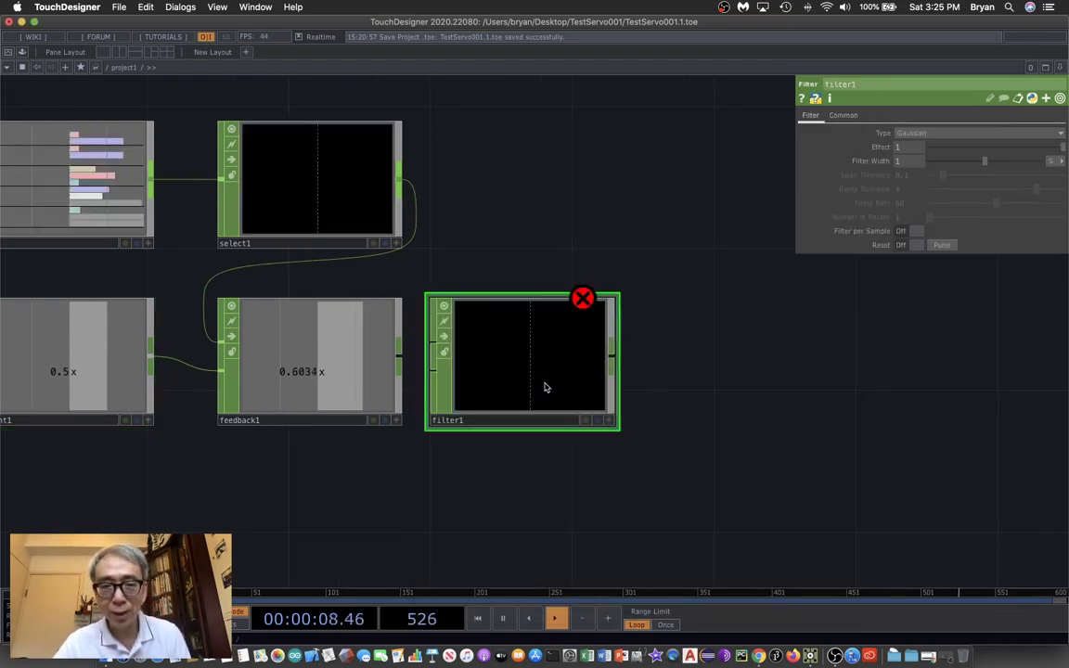
pyautogui.moveTo(403, 358); pyautogui.dragTo(433, 370)
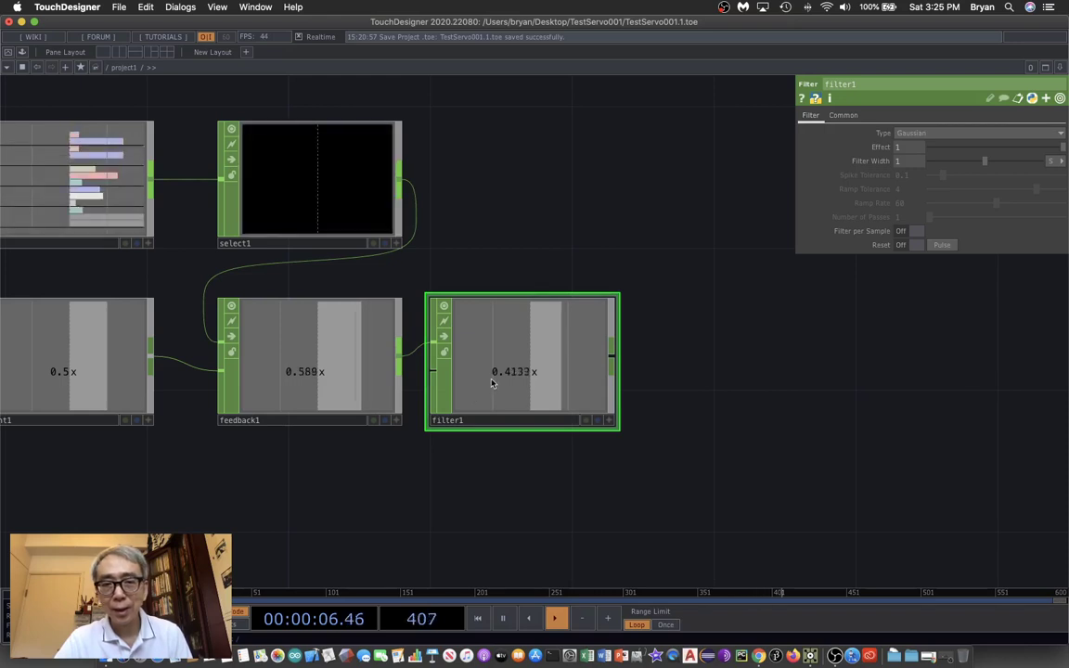
pyautogui.moveTo(568, 375); pyautogui.dragTo(604, 373)
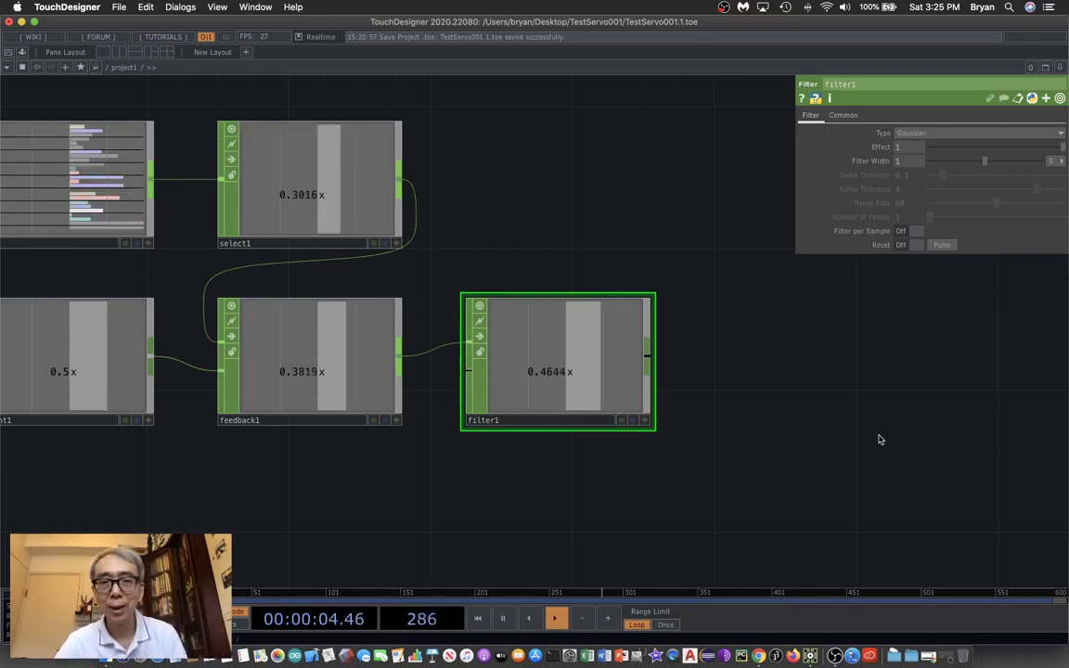
# Add a Math CHOP beside the Filter CHOP, connect the filter output to it and set its To Range maximum to 0.5
pyautogui.press('Tab')
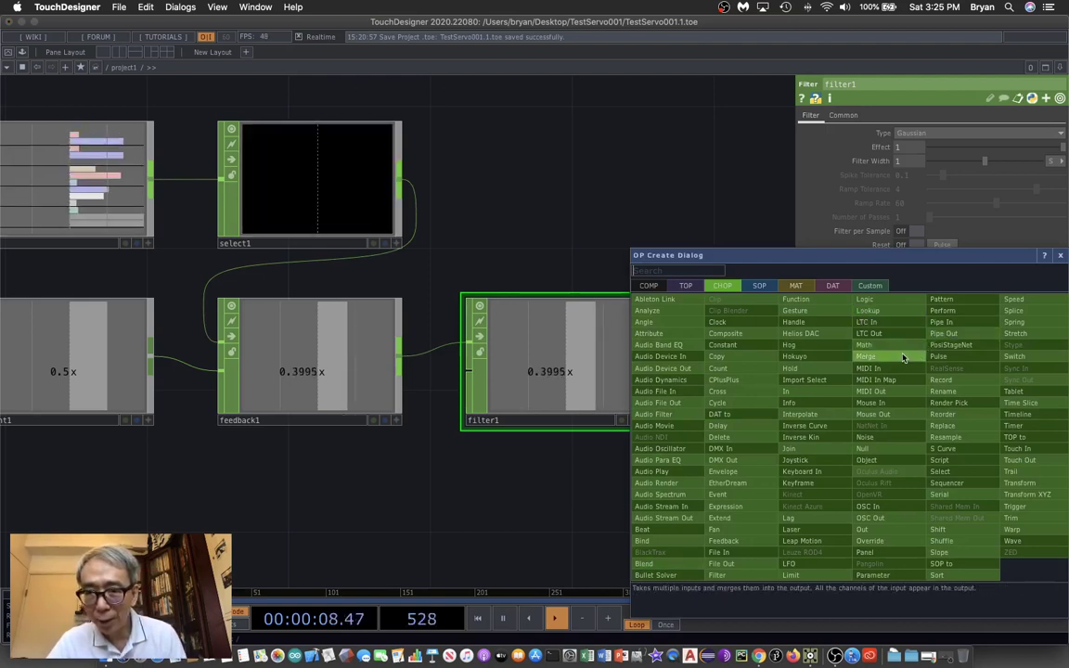
pyautogui.click(796, 310)
pyautogui.click(804, 367)
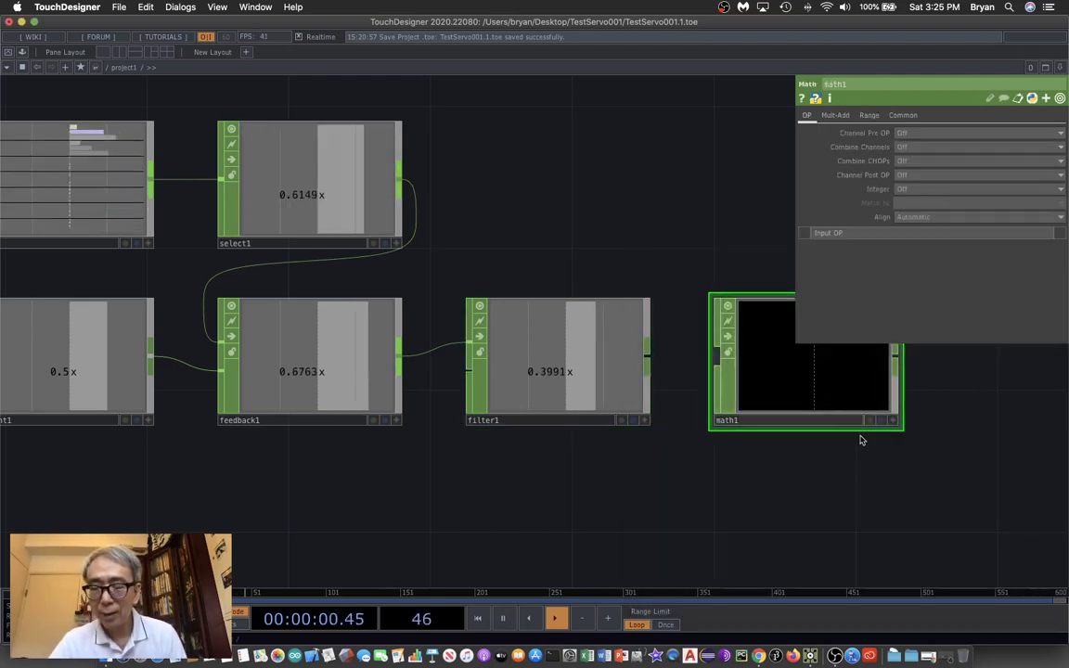
pyautogui.moveTo(825, 490); pyautogui.dragTo(804, 502)
pyautogui.hscroll(5, 805, 502)
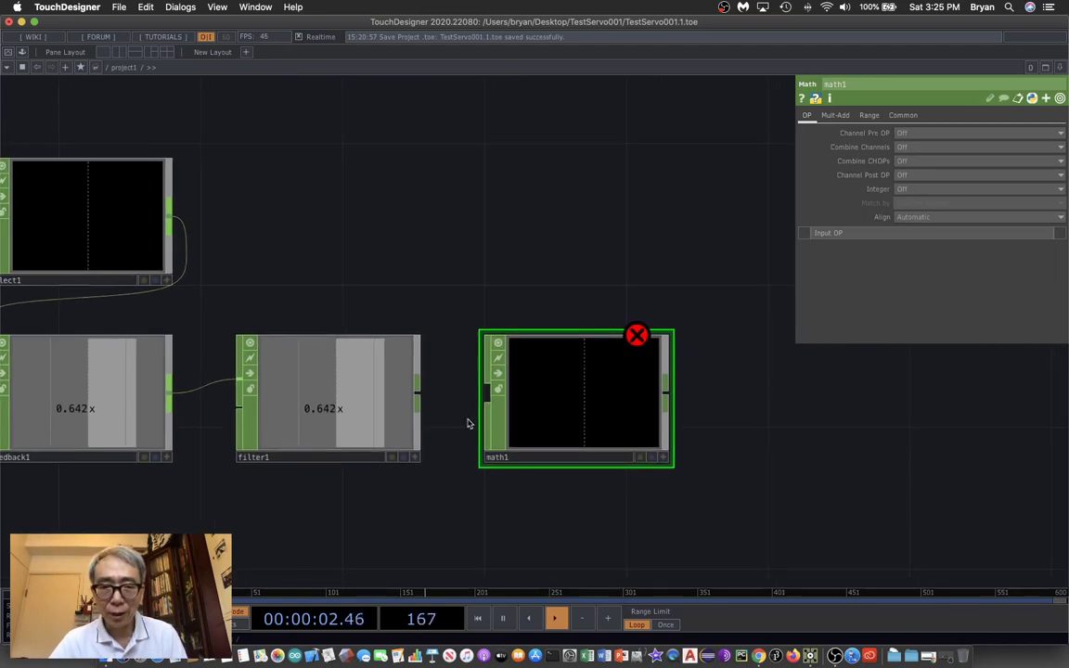
pyautogui.click(487, 394)
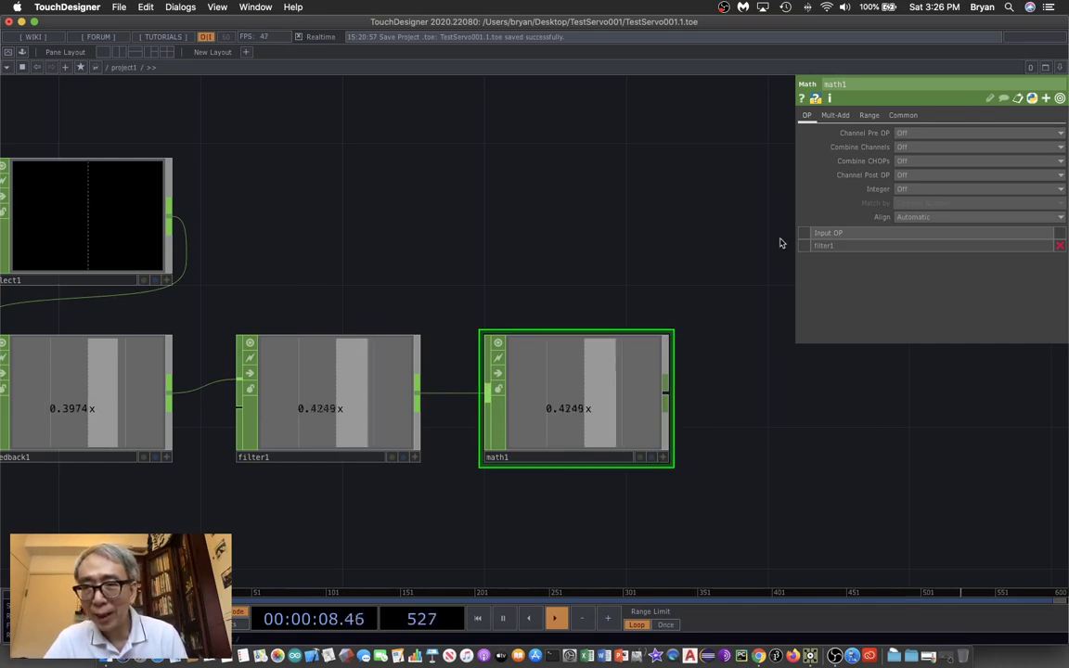
pyautogui.click(869, 115)
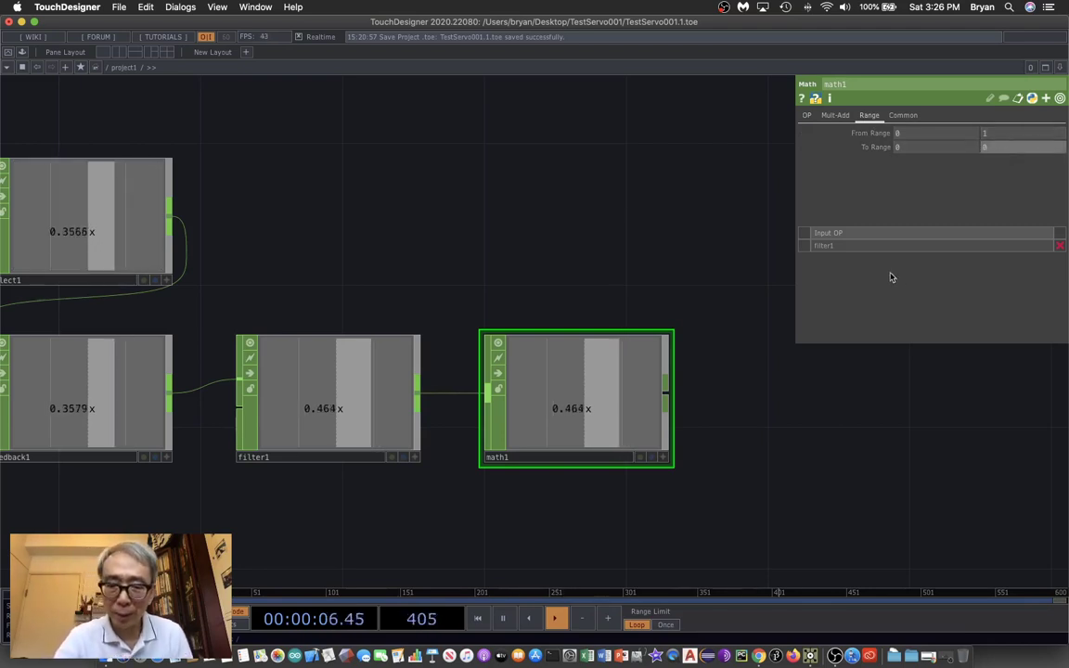
pyautogui.write('0.5')
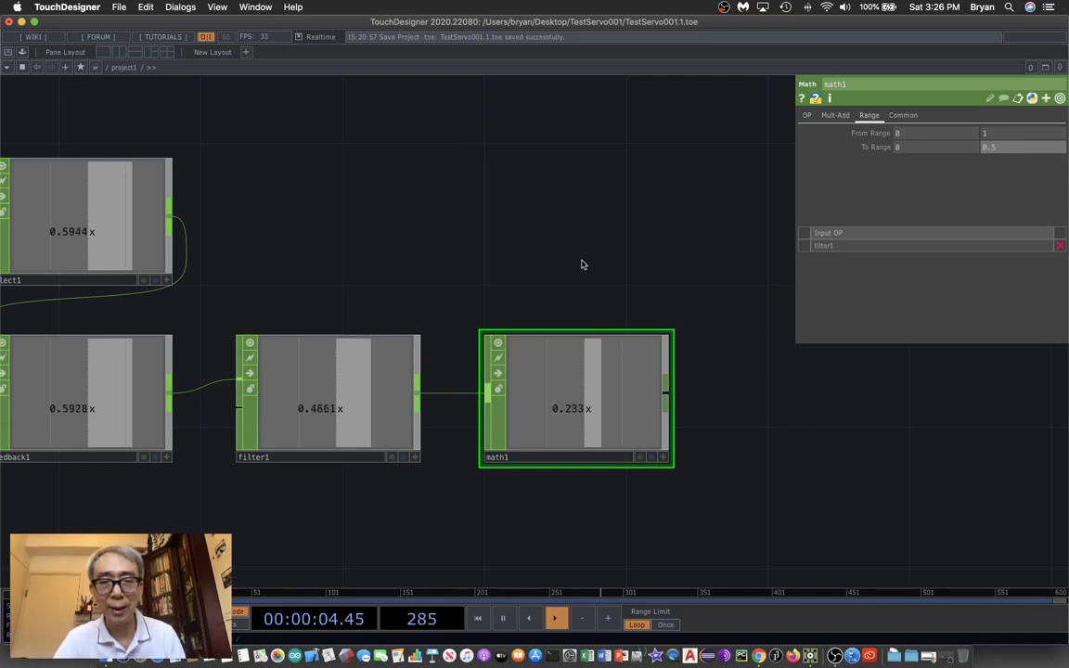
# Add a Null CHOP beside the Math CHOP, wired to the Math CHOP's output
pyautogui.scroll(-1, 341, 228)
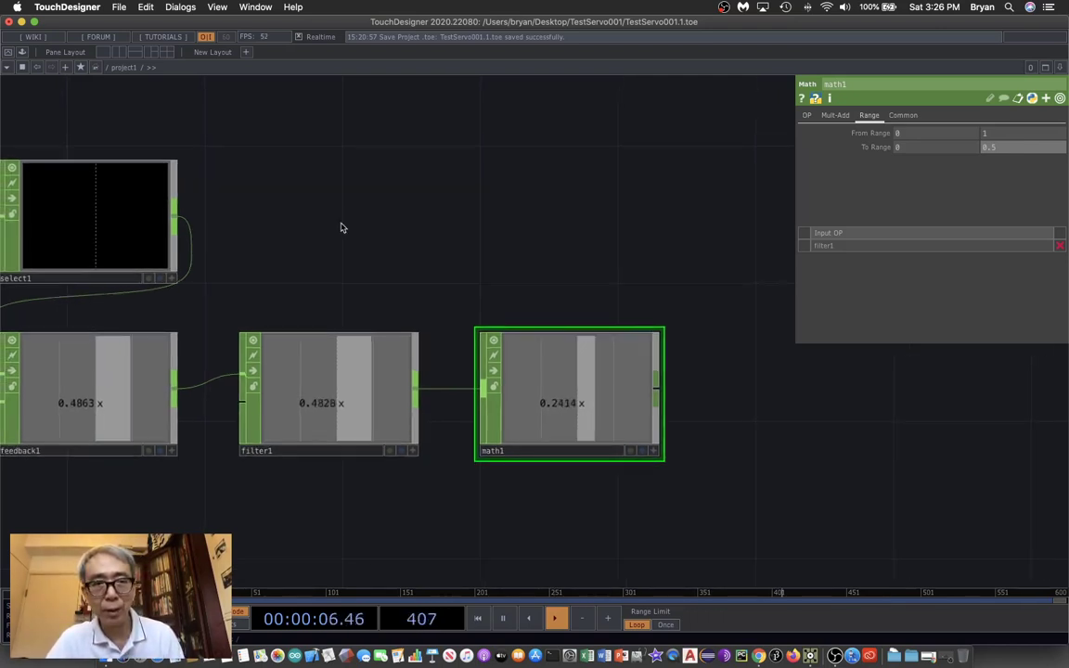
pyautogui.moveTo(697, 421); pyautogui.dragTo(439, 388)
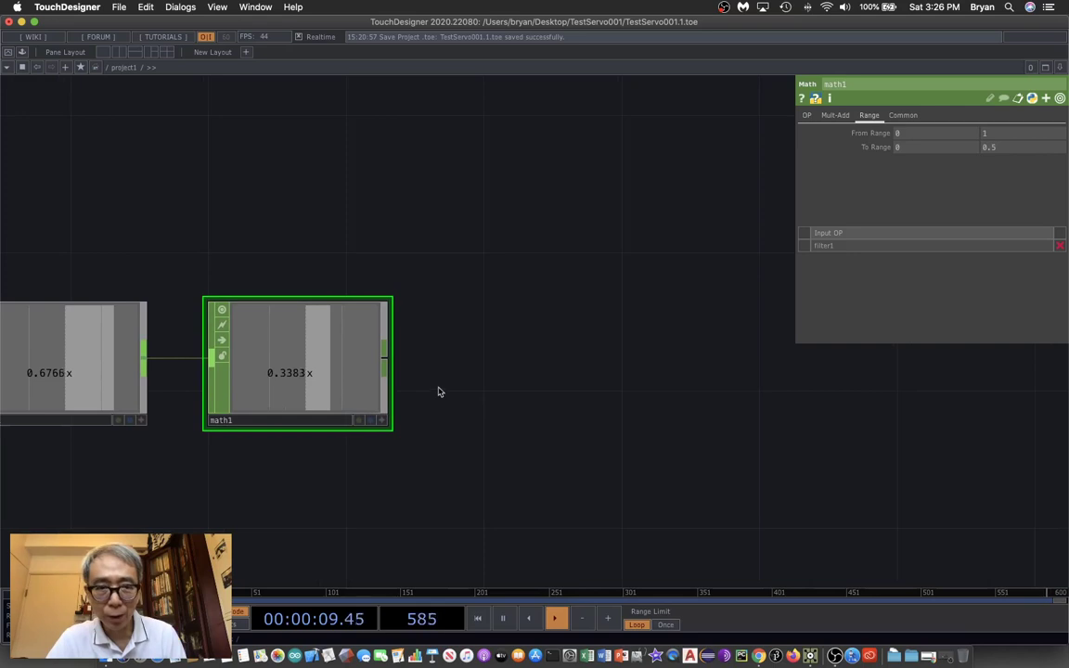
pyautogui.rightClick(388, 361)
pyautogui.click(406, 371)
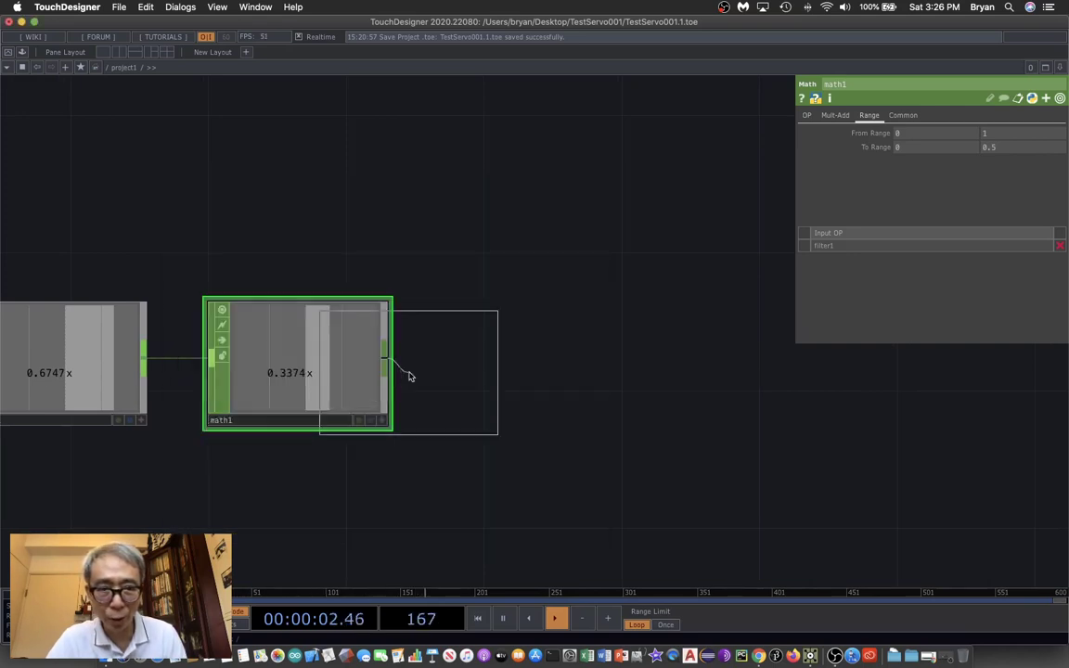
pyautogui.click(538, 370)
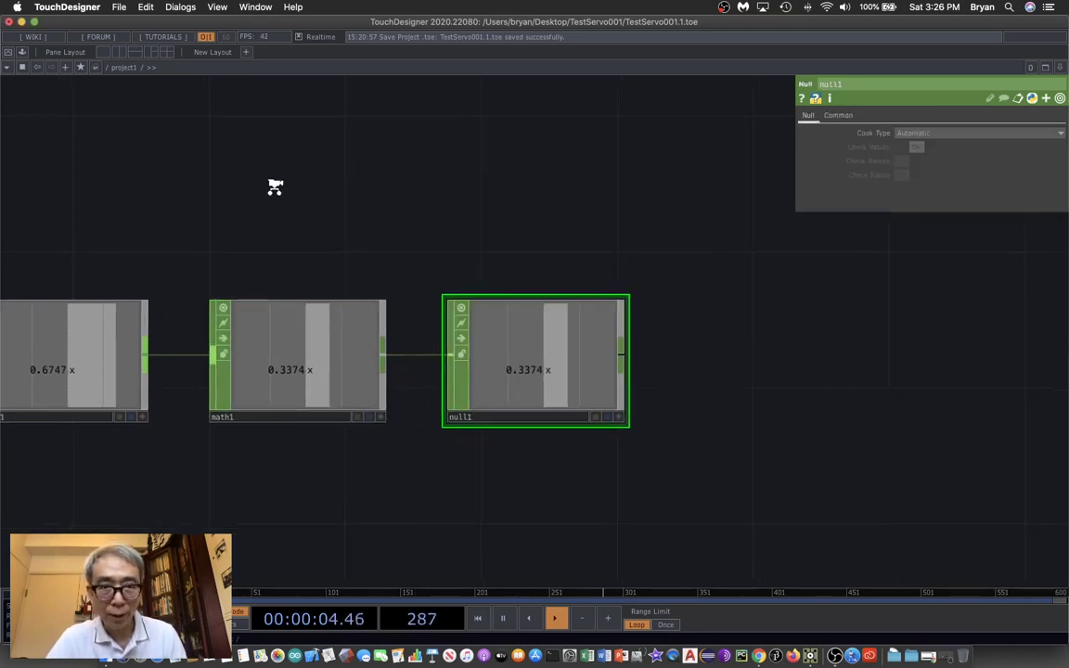
# Move the firmata component from the network's far corner to the open space above the Math and Null CHOPs
pyautogui.moveTo(222, 181); pyautogui.dragTo(520, 318)
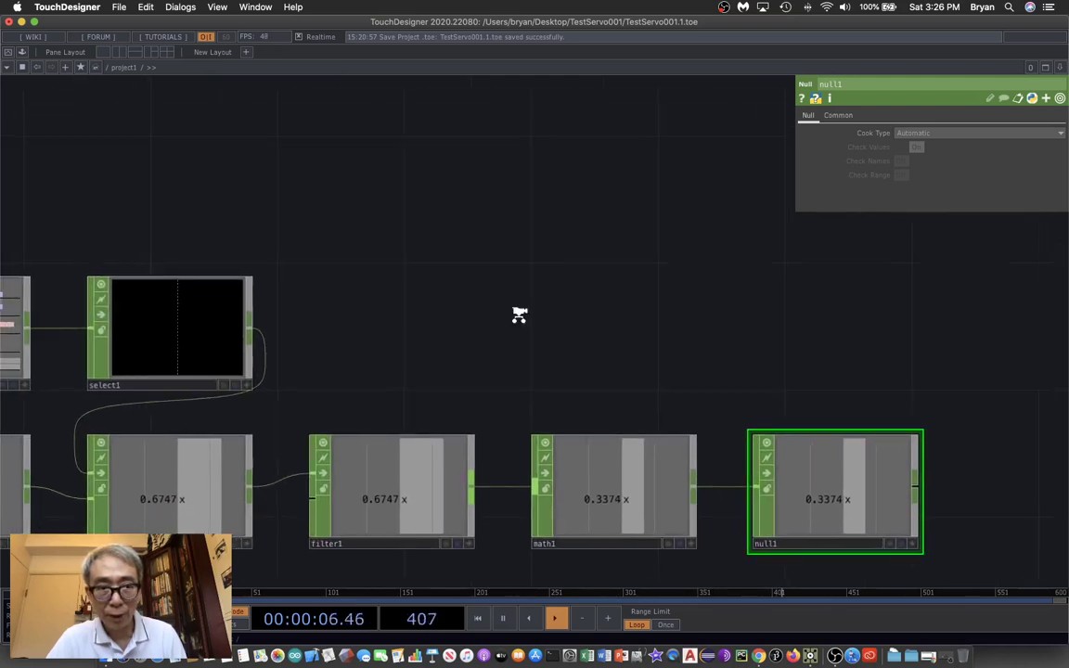
pyautogui.scroll(-8, 519, 315)
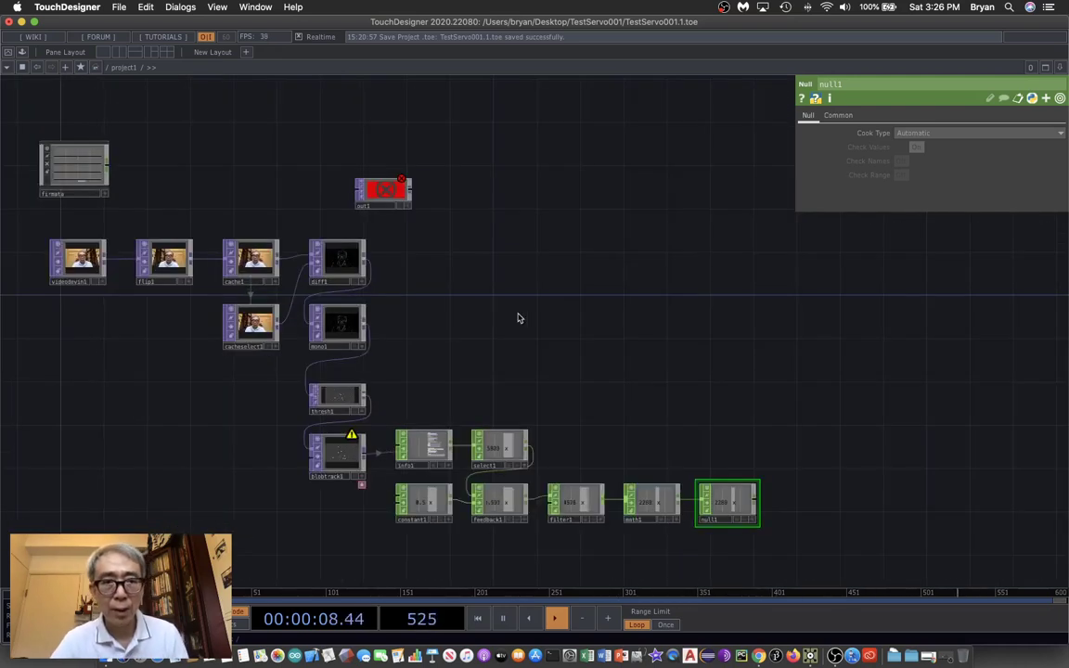
pyautogui.moveTo(55, 162); pyautogui.dragTo(585, 283)
pyautogui.hscroll(5, 842, 383)
pyautogui.scroll(-4, 843, 384)
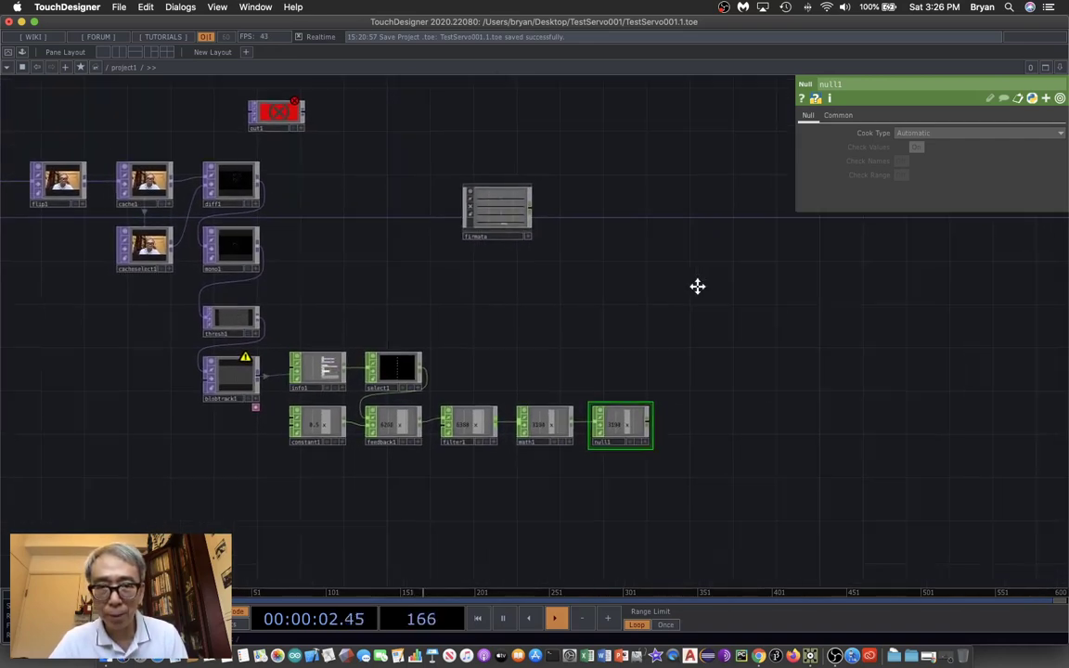
# Make the Null CHOP's viewer active and export its x channel to the firmata component's Pin 9 (Servo) value
pyautogui.scroll(2, 678, 310)
pyautogui.scroll(3, 522, 335)
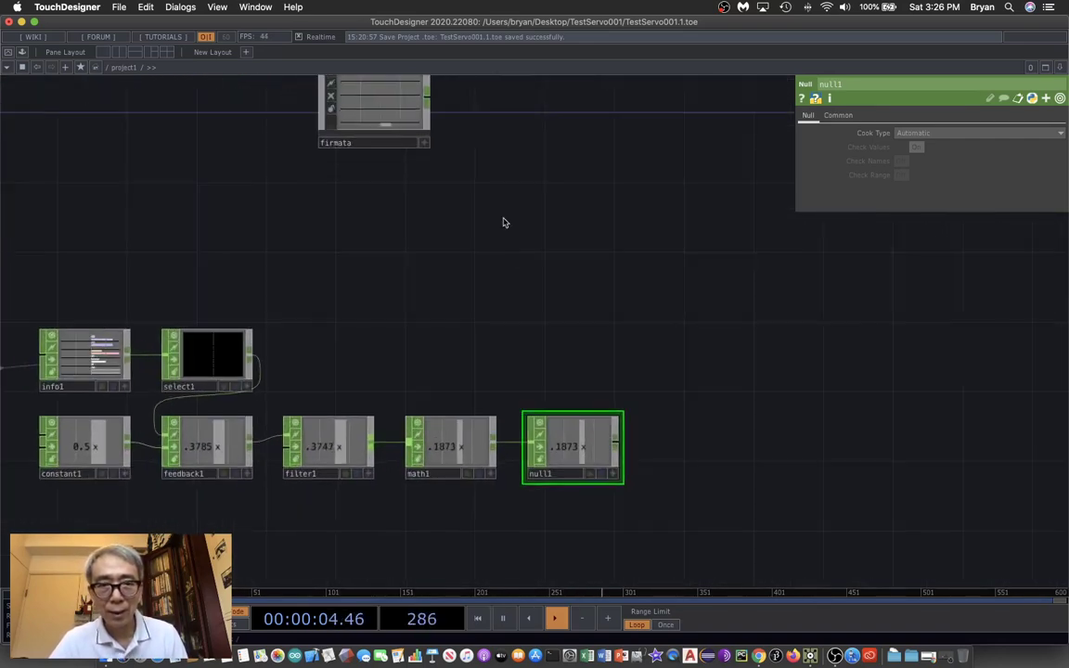
pyautogui.moveTo(368, 149); pyautogui.dragTo(444, 218)
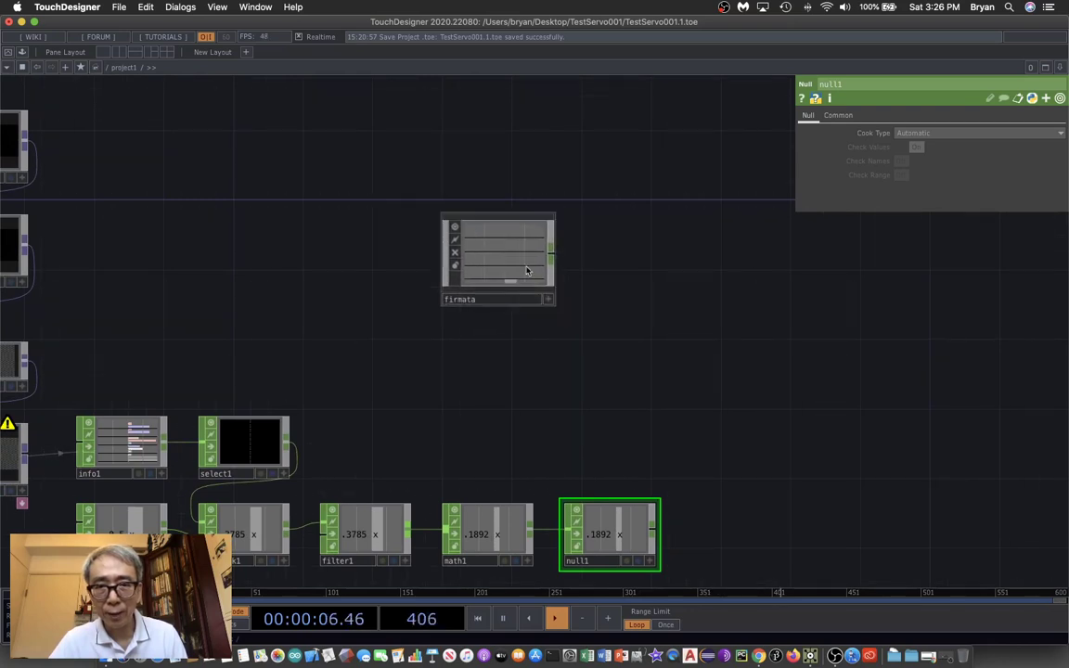
pyautogui.click(506, 251)
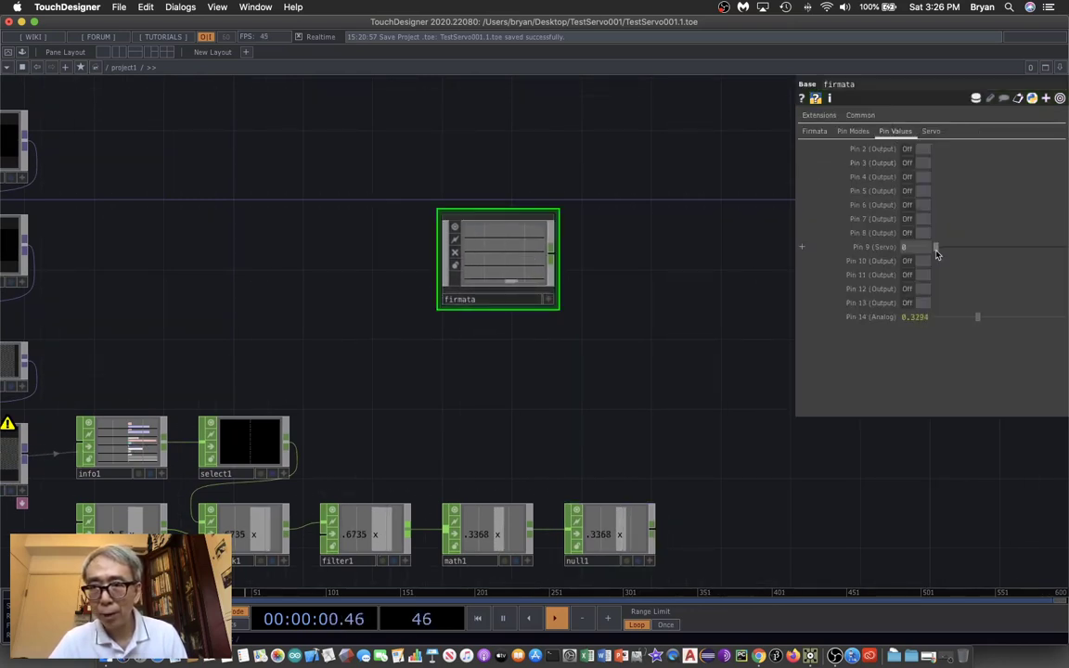
pyautogui.moveTo(935, 247)
pyautogui.mouseDown()
pyautogui.moveTo(988, 248)
pyautogui.moveTo(936, 256)
pyautogui.mouseUp()
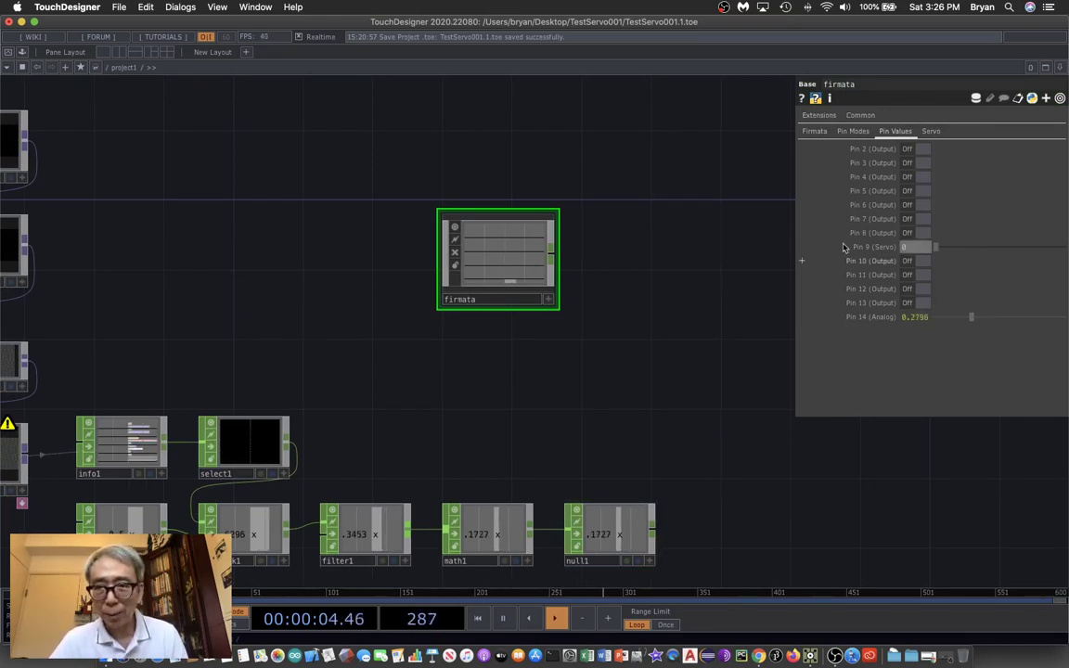
pyautogui.scroll(-3, 677, 413)
pyautogui.scroll(4, 648, 491)
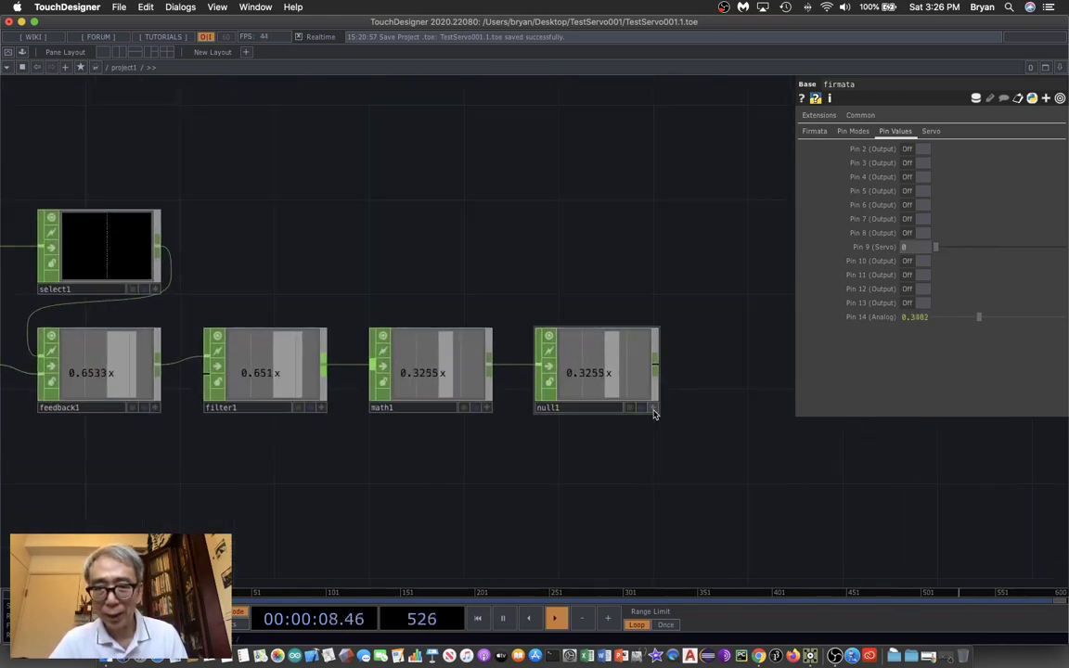
pyautogui.click(652, 409)
pyautogui.click(600, 371)
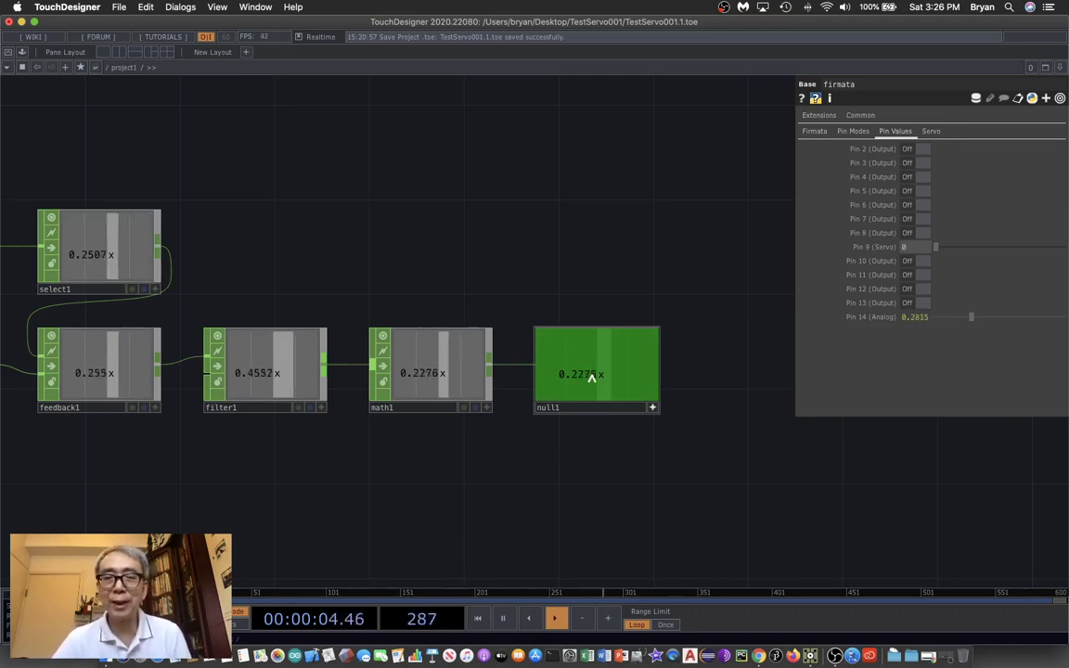
pyautogui.click(529, 381)
pyautogui.click(614, 396)
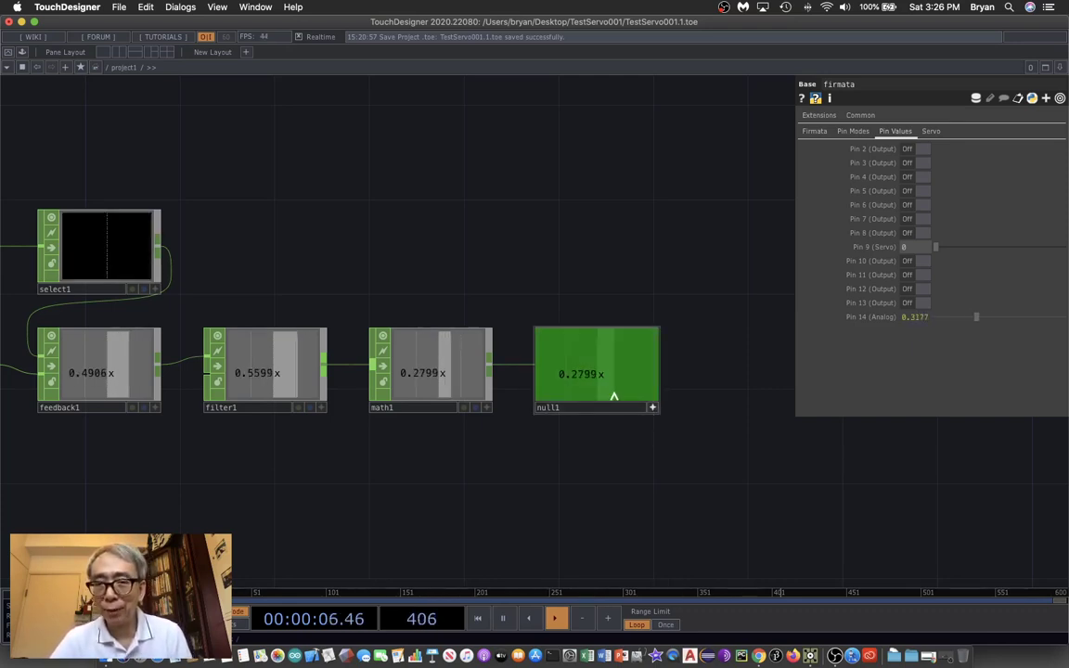
pyautogui.moveTo(597, 378); pyautogui.dragTo(767, 295)
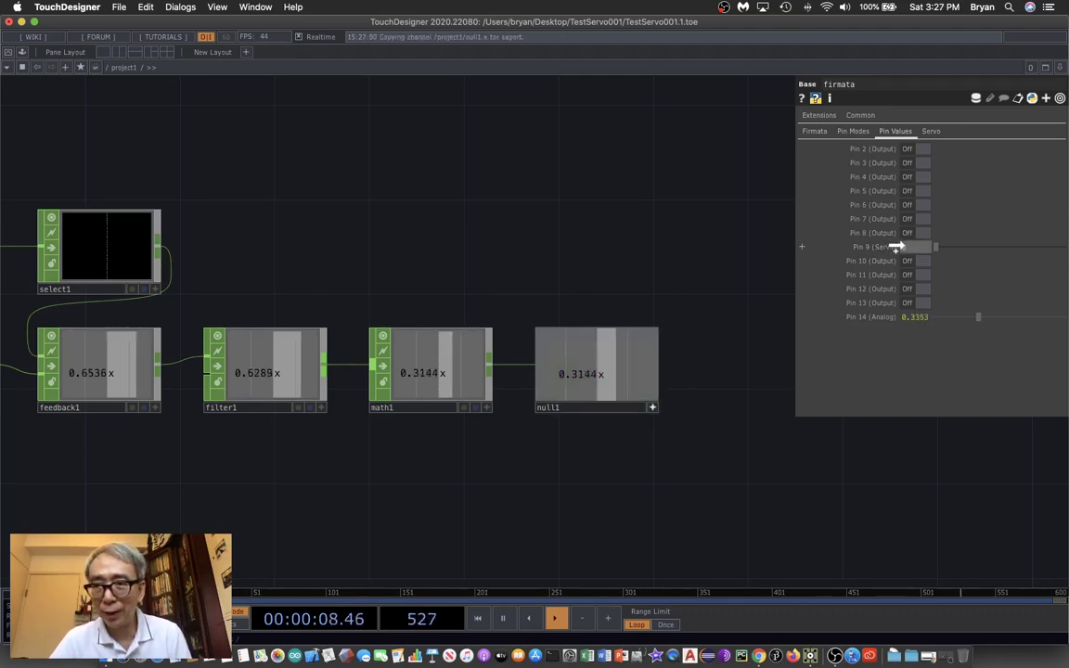
pyautogui.moveTo(910, 247); pyautogui.dragTo(911, 248)
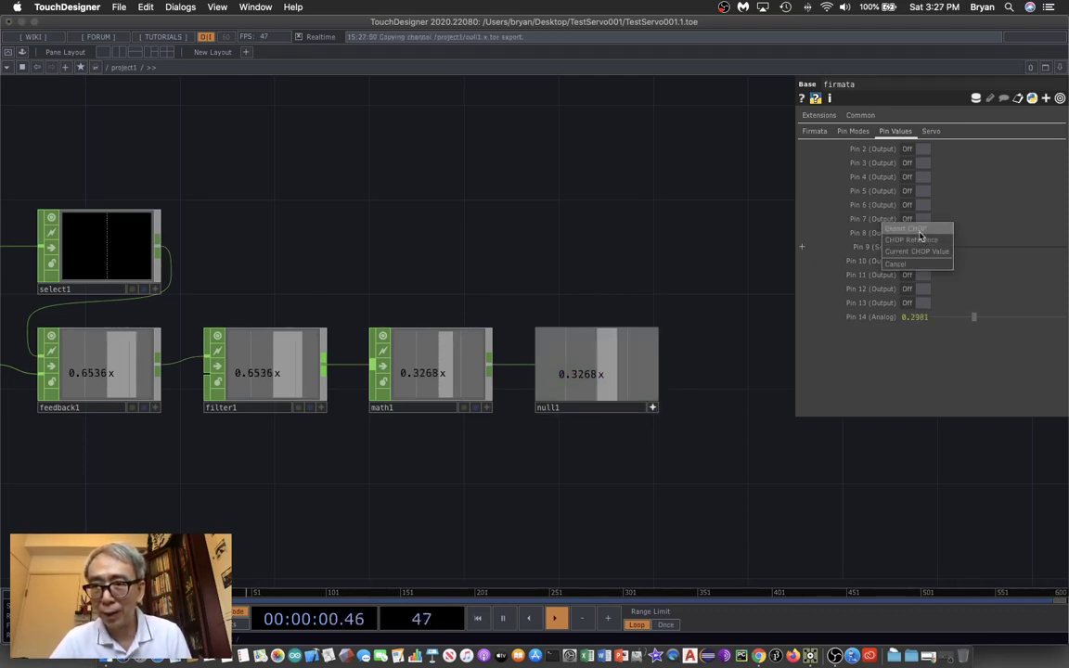
pyautogui.click(908, 228)
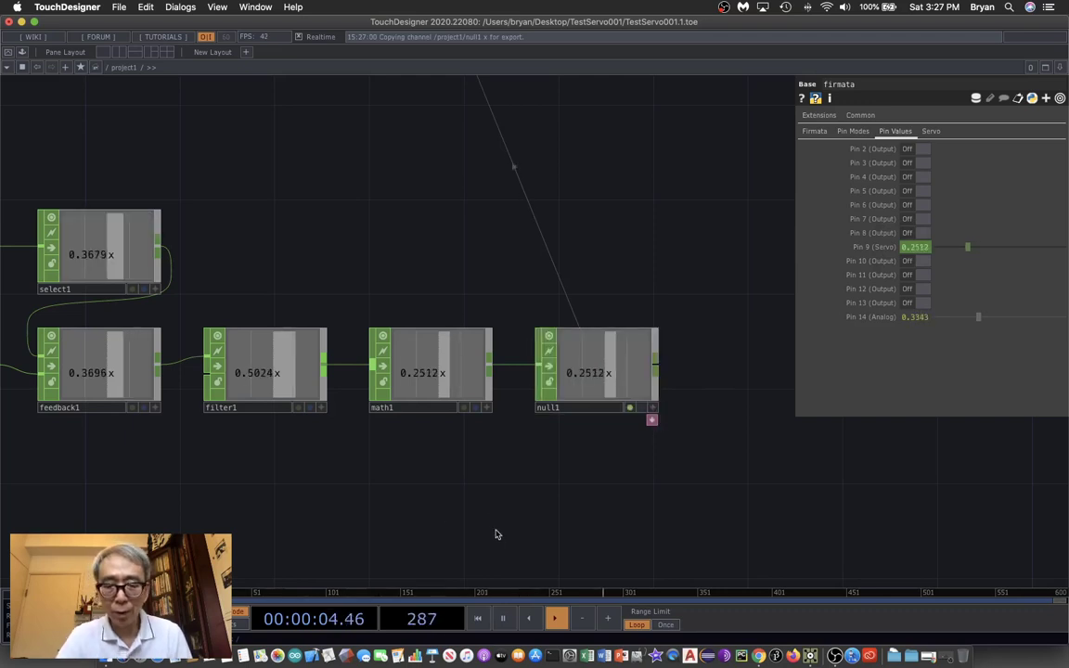
# Add a Rectangle TOP in the open space between the out1 node and the firmata component, with its parameters shown
pyautogui.press('h')
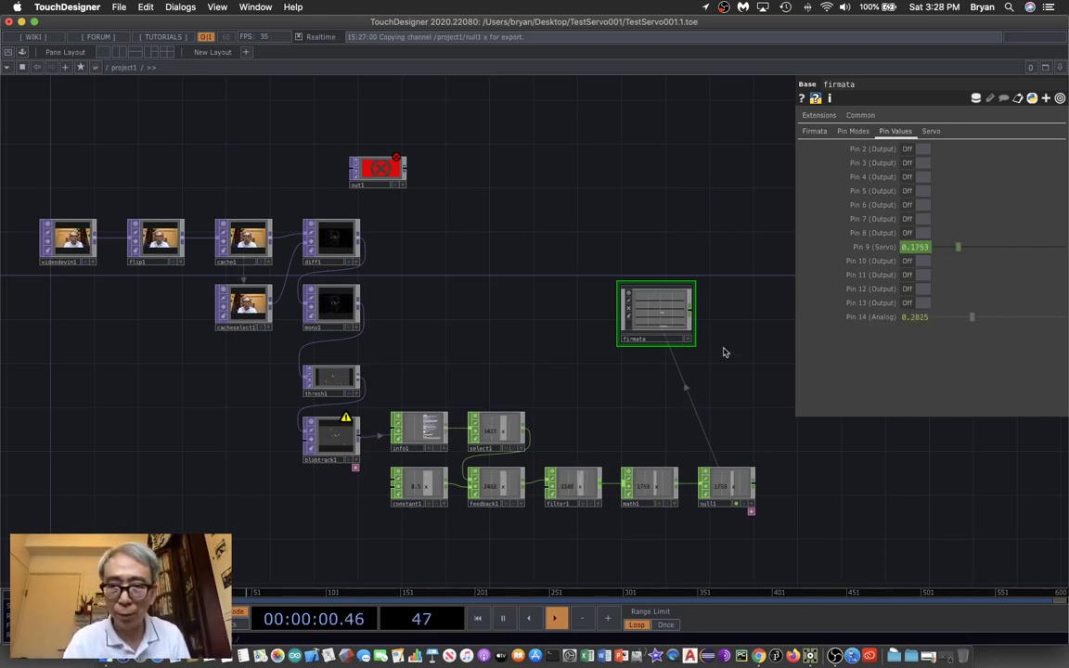
pyautogui.press('p')
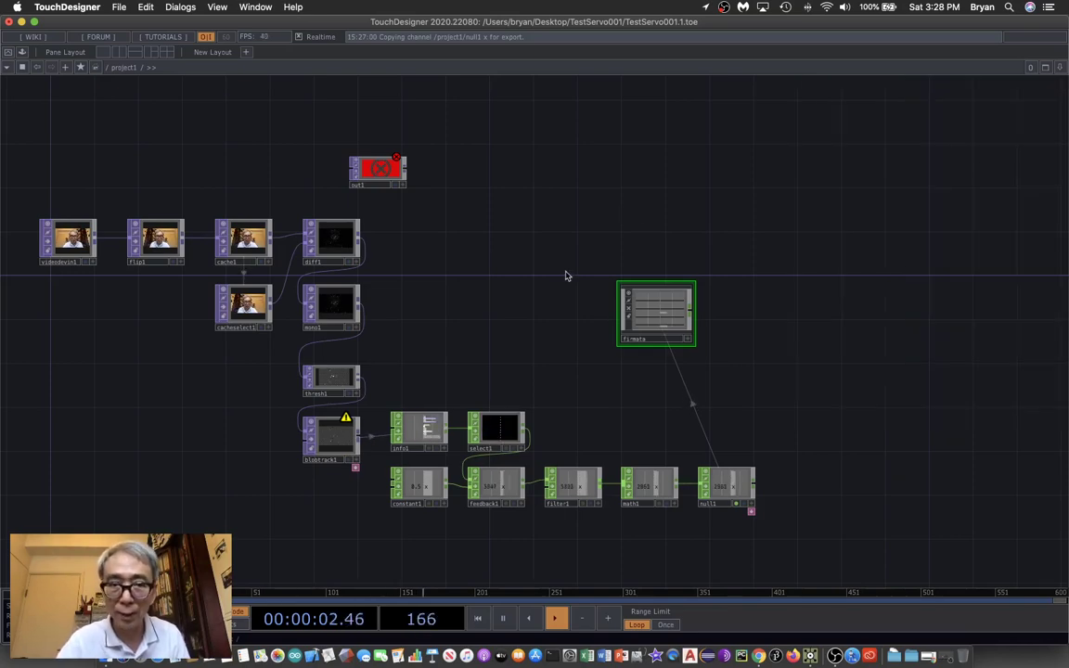
pyautogui.scroll(3, 529, 277)
pyautogui.moveTo(528, 249); pyautogui.dragTo(539, 267)
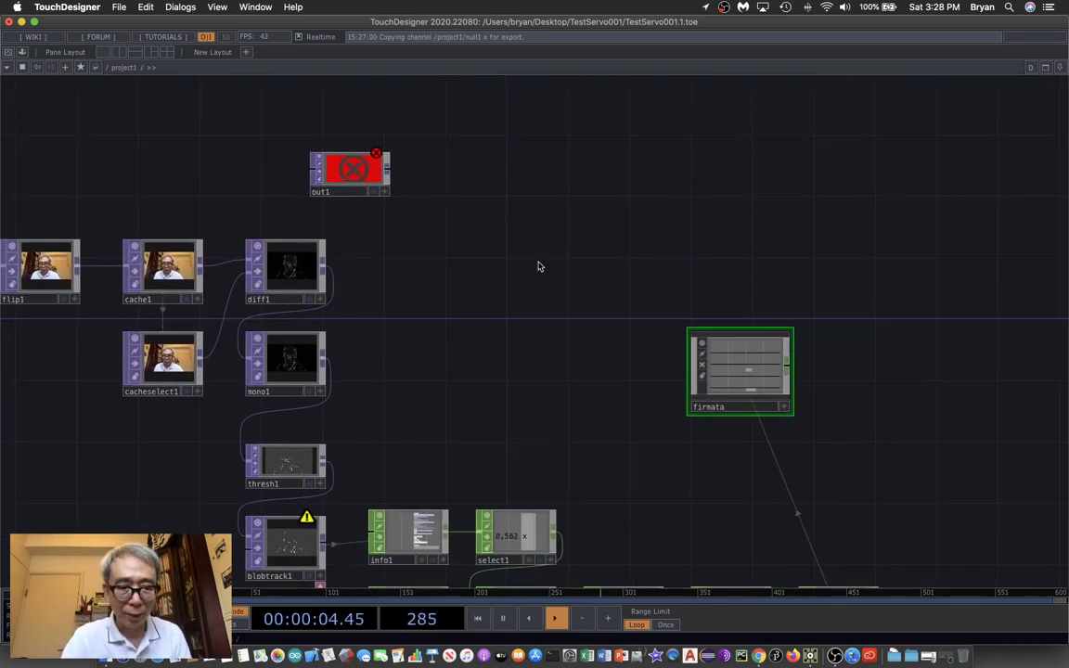
pyautogui.press('Tab')
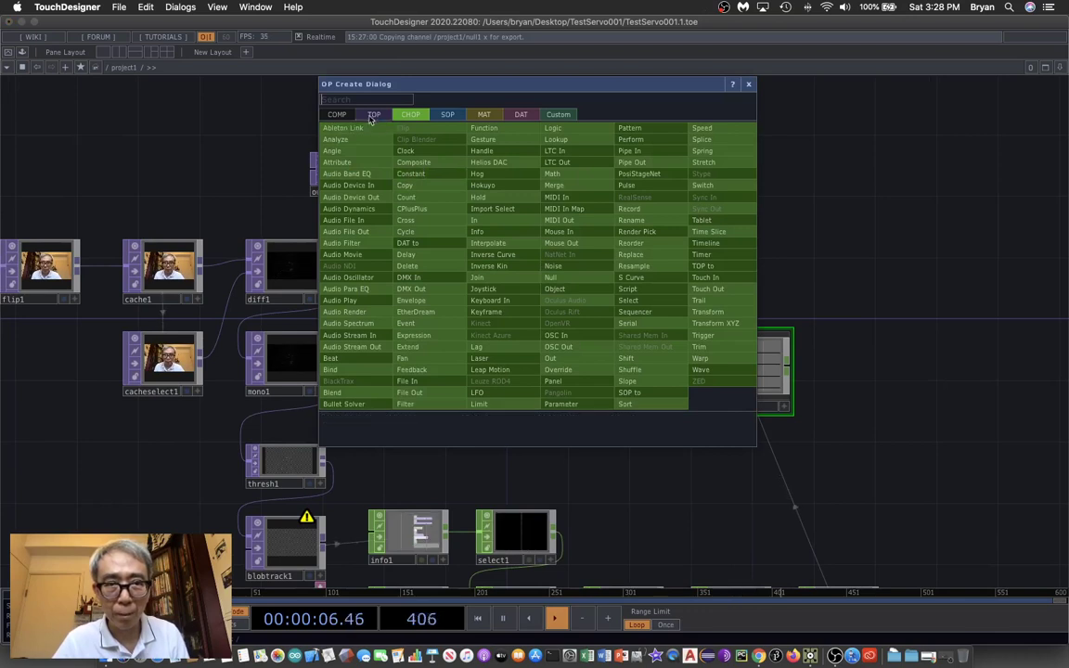
pyautogui.click(373, 114)
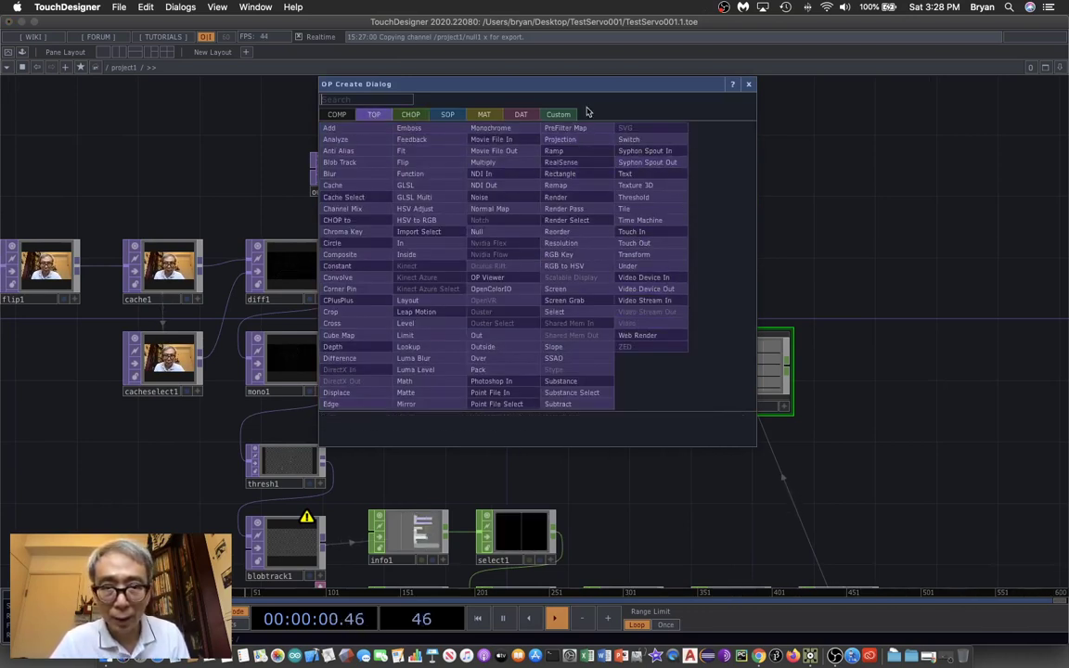
pyautogui.click(575, 174)
pyautogui.click(489, 228)
pyautogui.click(1058, 68)
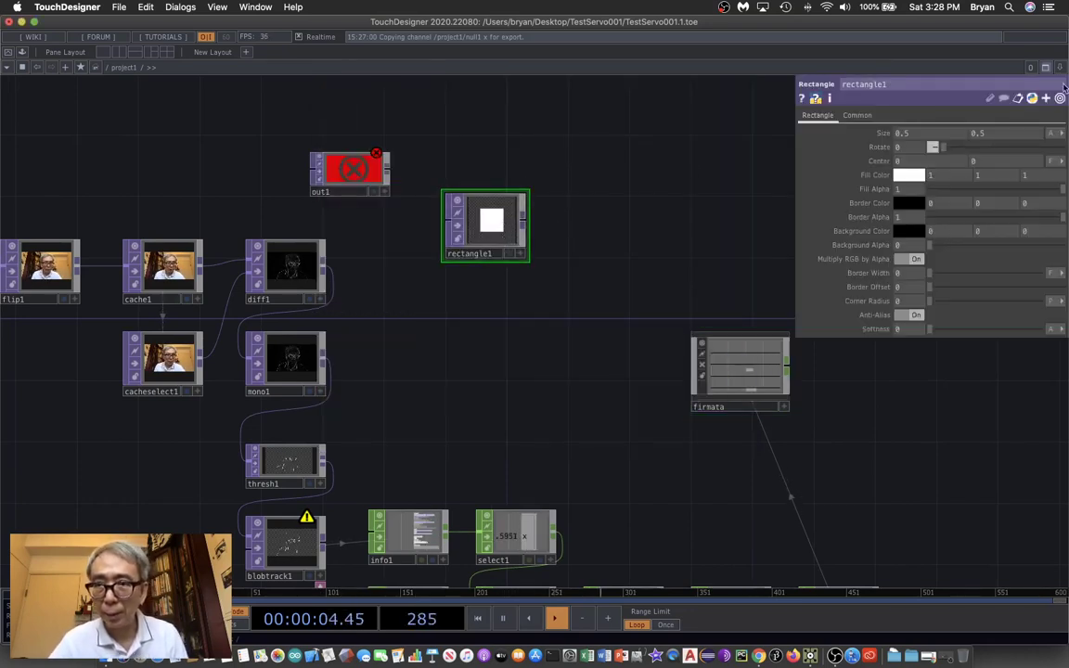
# Set the Rectangle TOP's output resolution to Custom Resolution at 1280 x 720
pyautogui.click(856, 116)
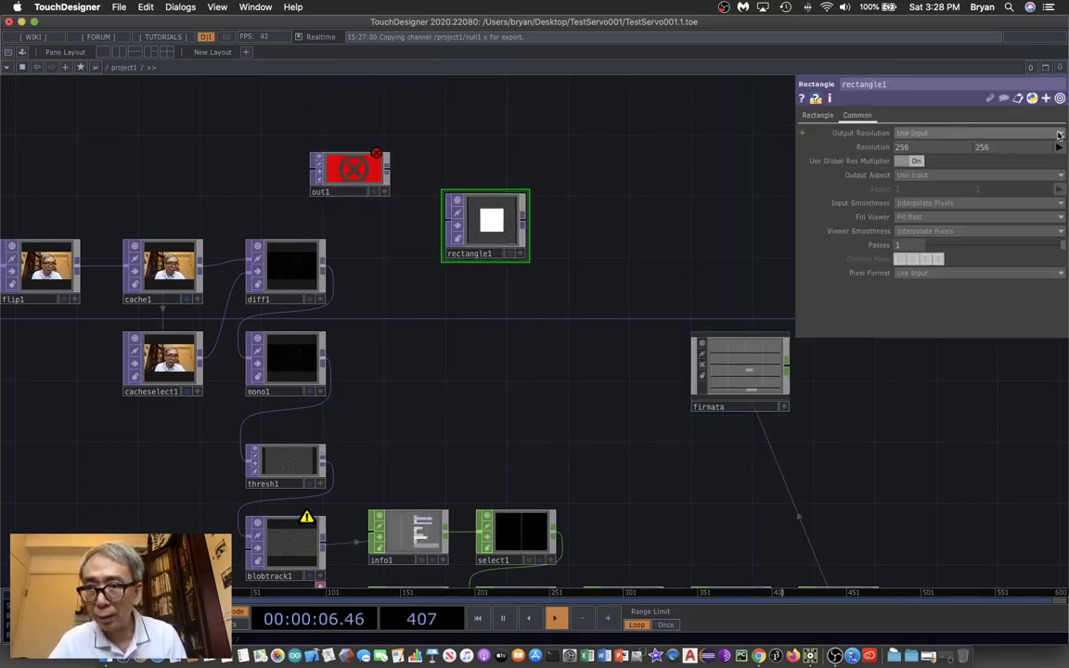
pyautogui.click(1060, 134)
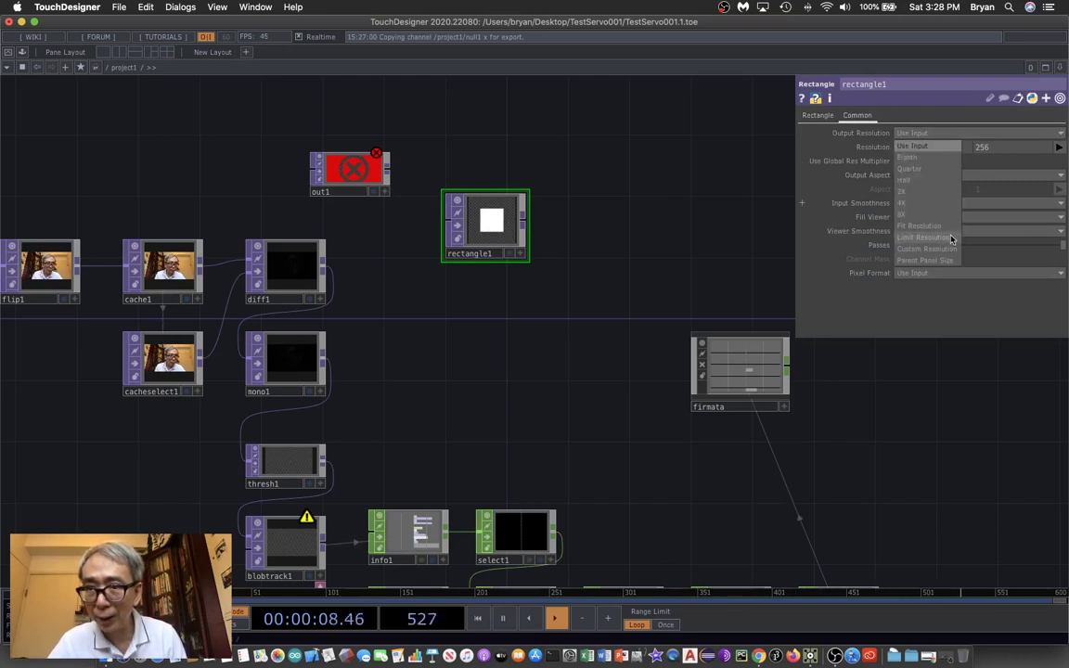
pyautogui.click(942, 249)
pyautogui.click(1059, 147)
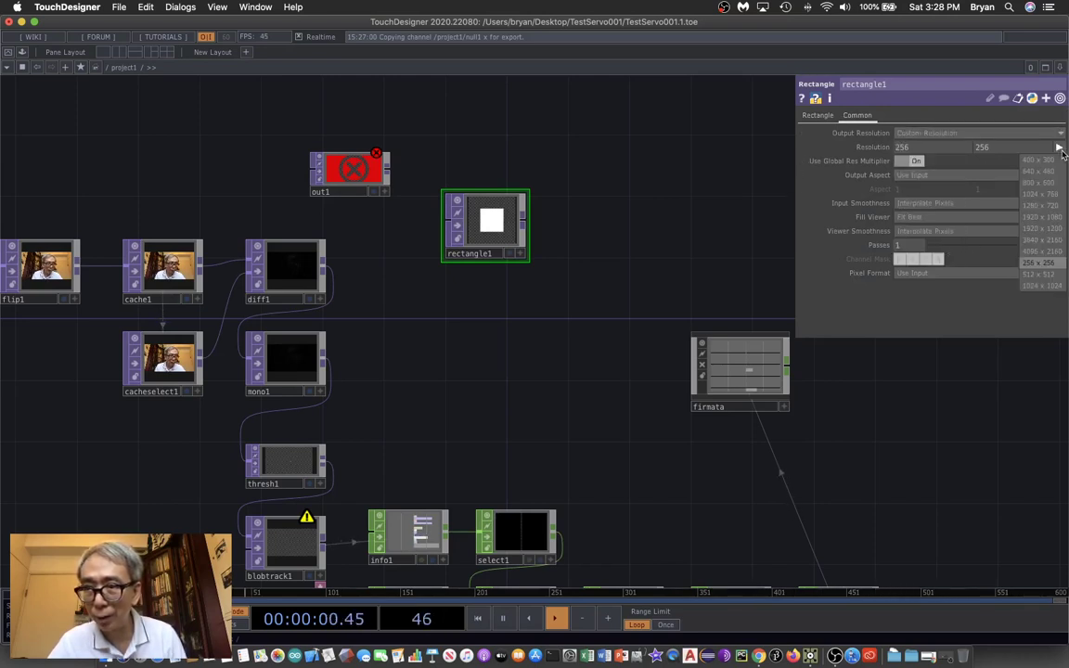
pyautogui.click(1054, 209)
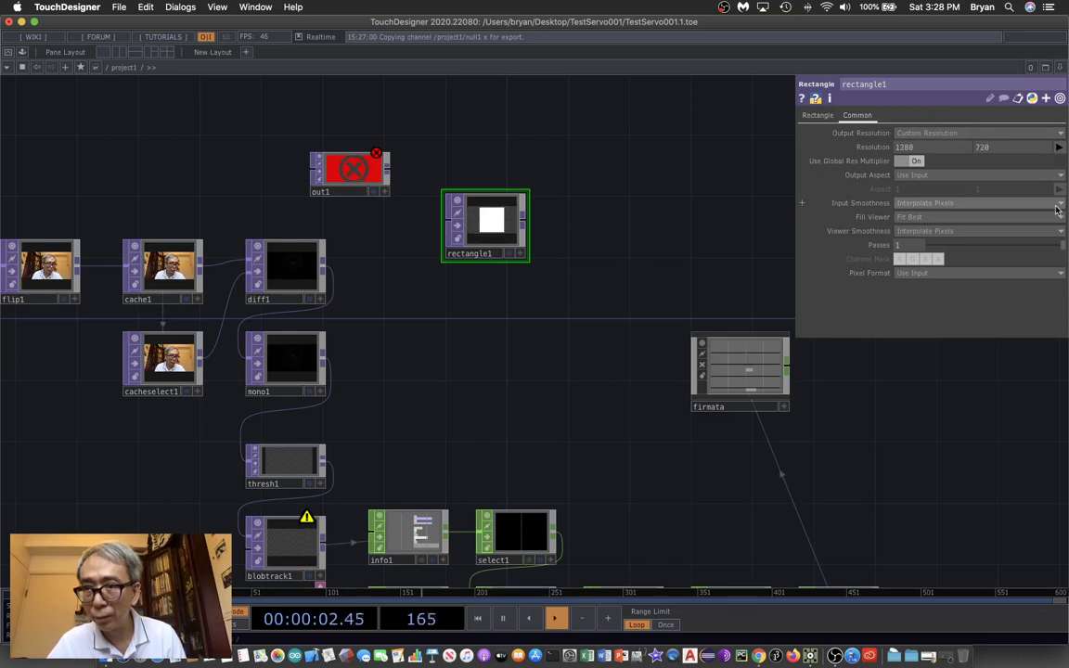
# Set the Rectangle TOP's size to 0.01 x 1 and preview it briefly as the network background
pyautogui.click(818, 117)
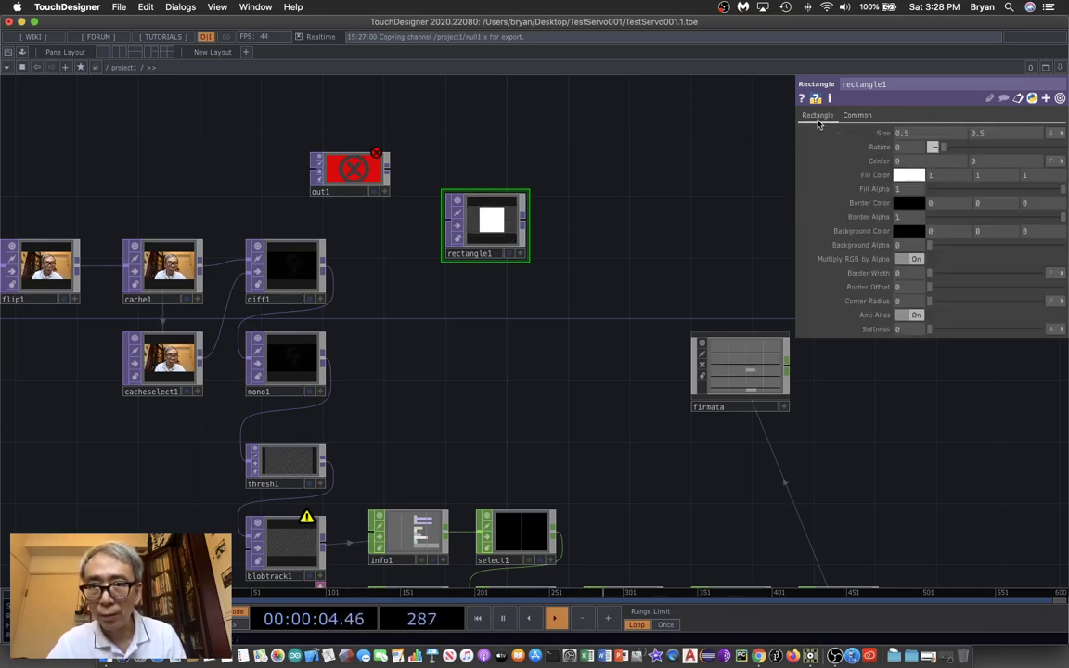
pyautogui.write('0.01')
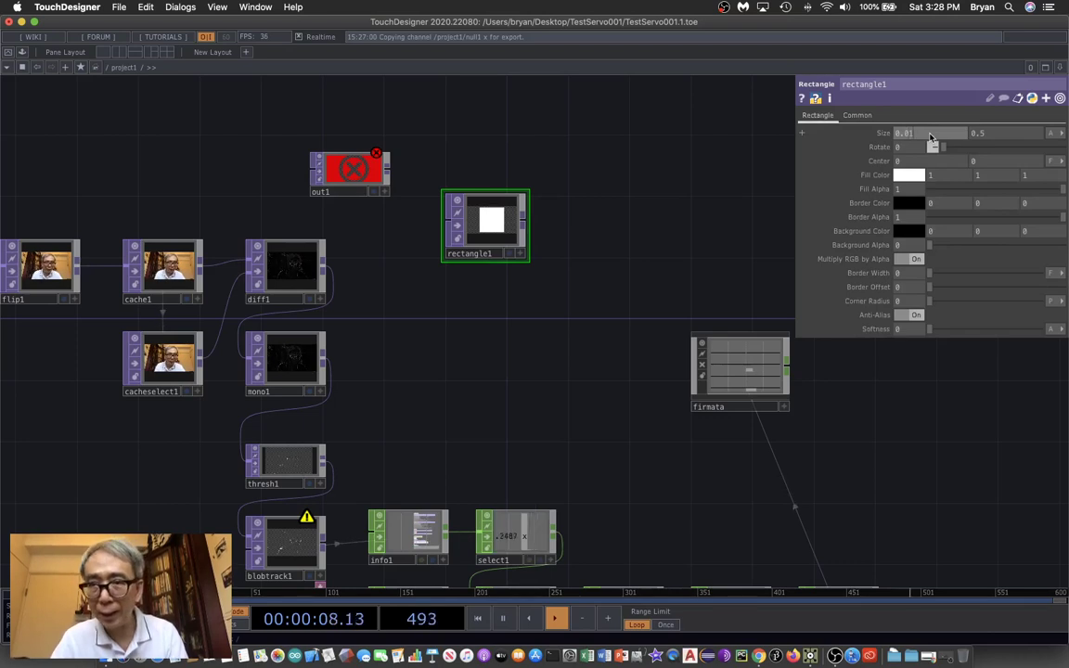
pyautogui.press('Return')
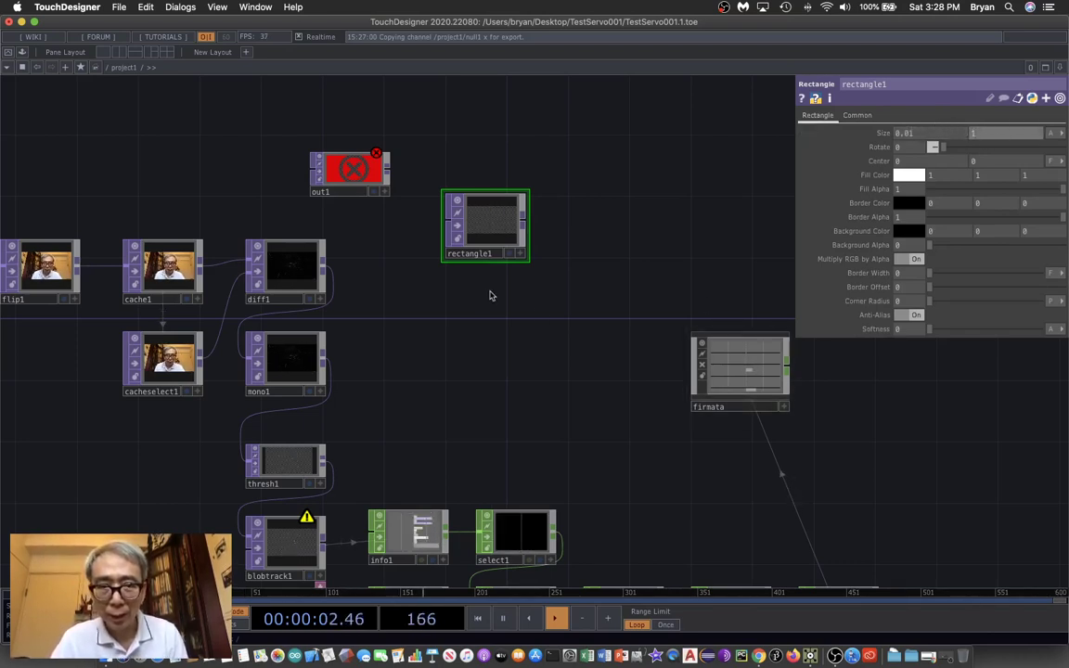
pyautogui.click(508, 254)
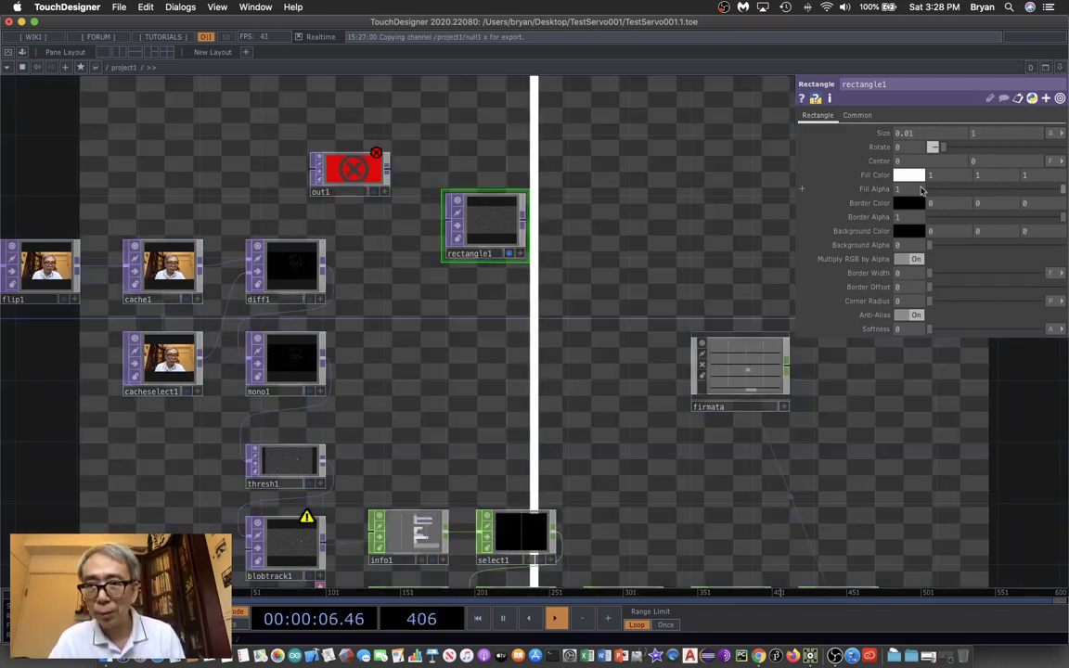
pyautogui.click(508, 253)
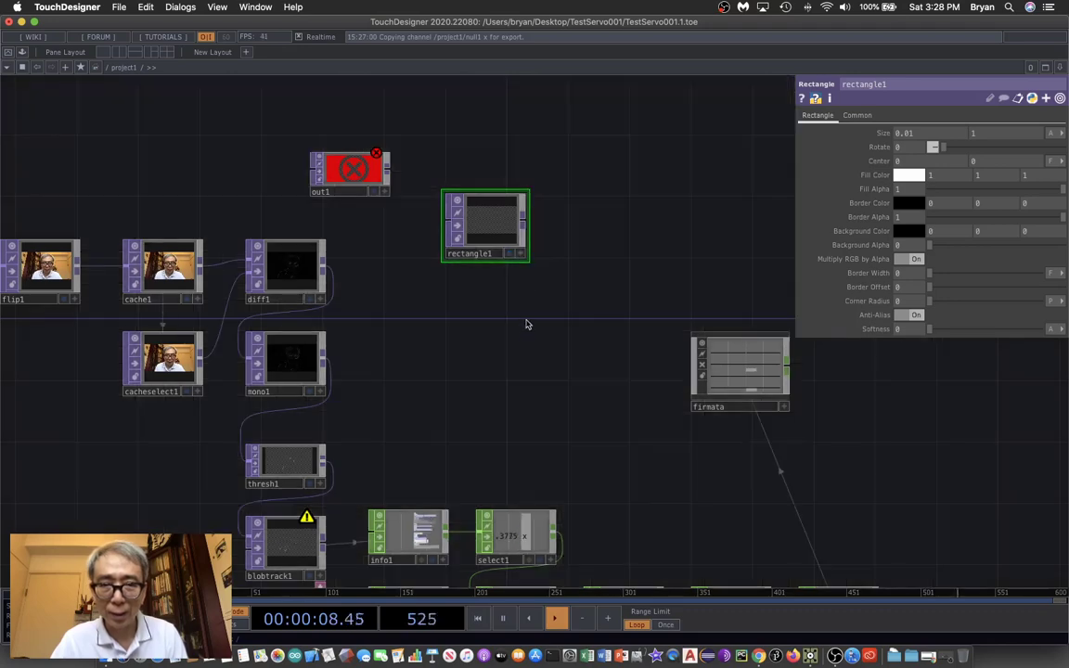
# Add a Transform TOP beside the Rectangle TOP and wire the rectangle's output into it
pyautogui.doubleClick(525, 325)
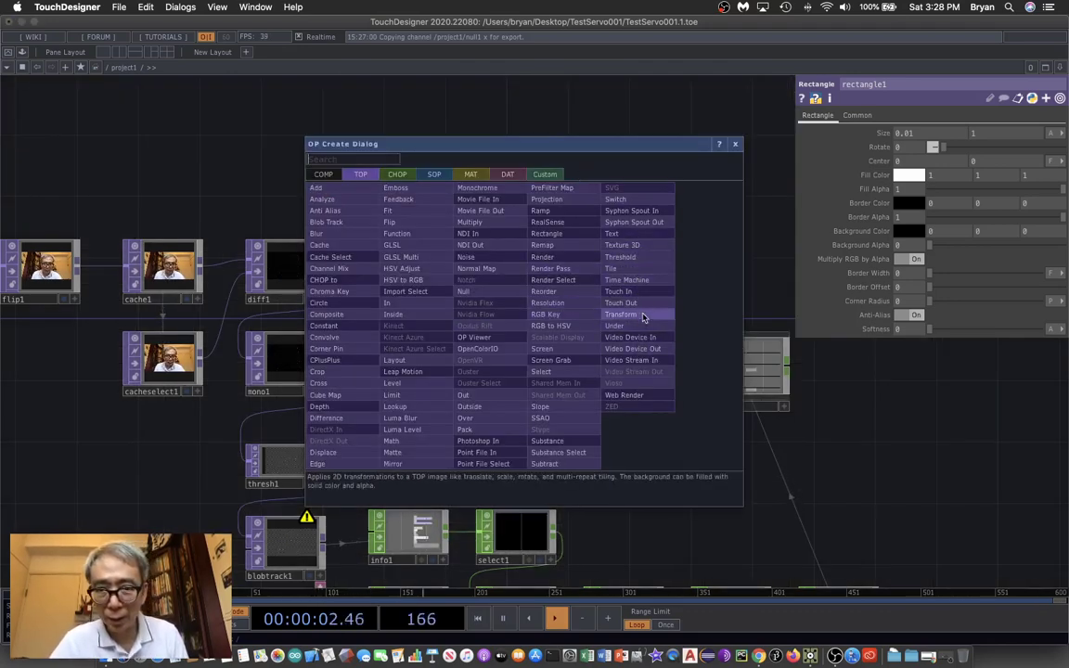
pyautogui.click(577, 292)
pyautogui.click(614, 223)
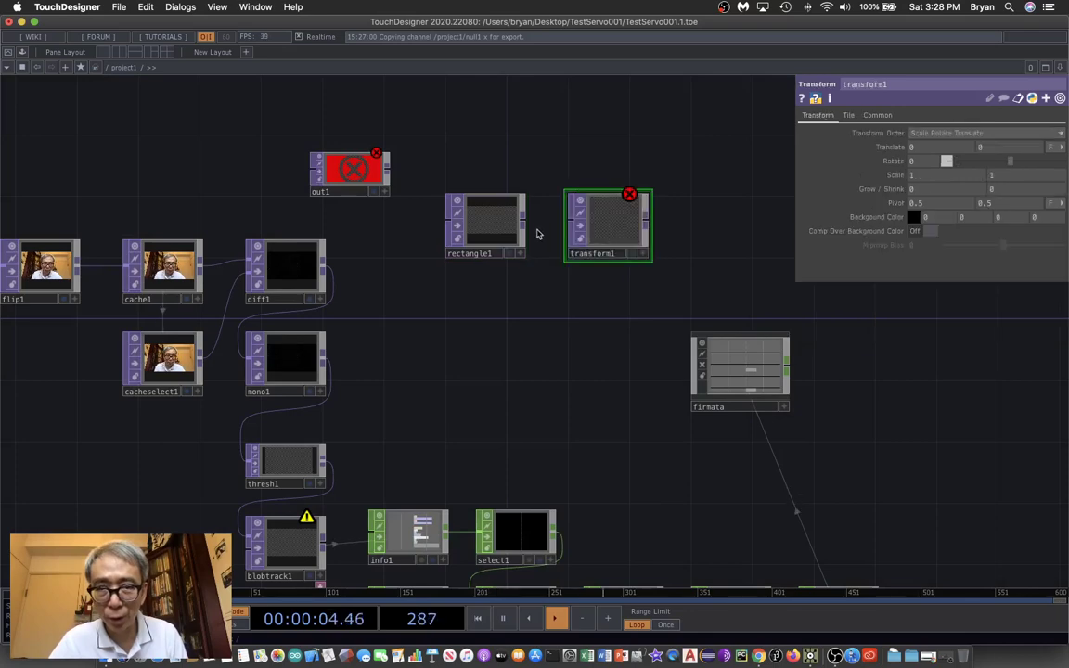
pyautogui.click(567, 226)
# Examine the range settings of the Math CHOP and the parameters of the Filter CHOP that feeds it
pyautogui.scroll(5, 574, 338)
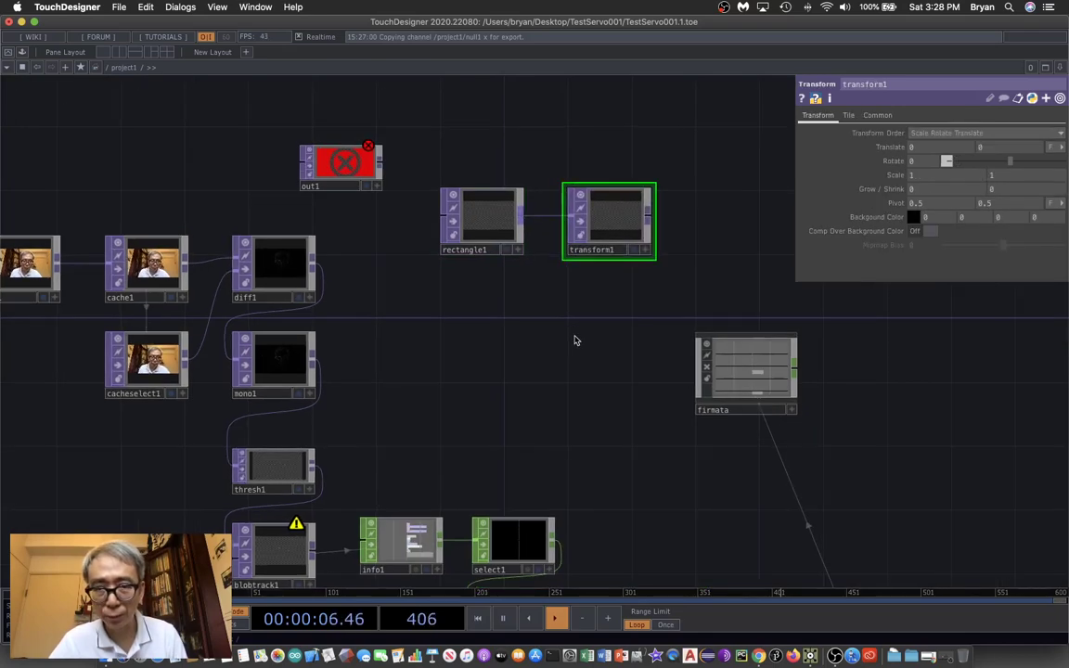
pyautogui.moveTo(679, 286); pyautogui.dragTo(582, 280)
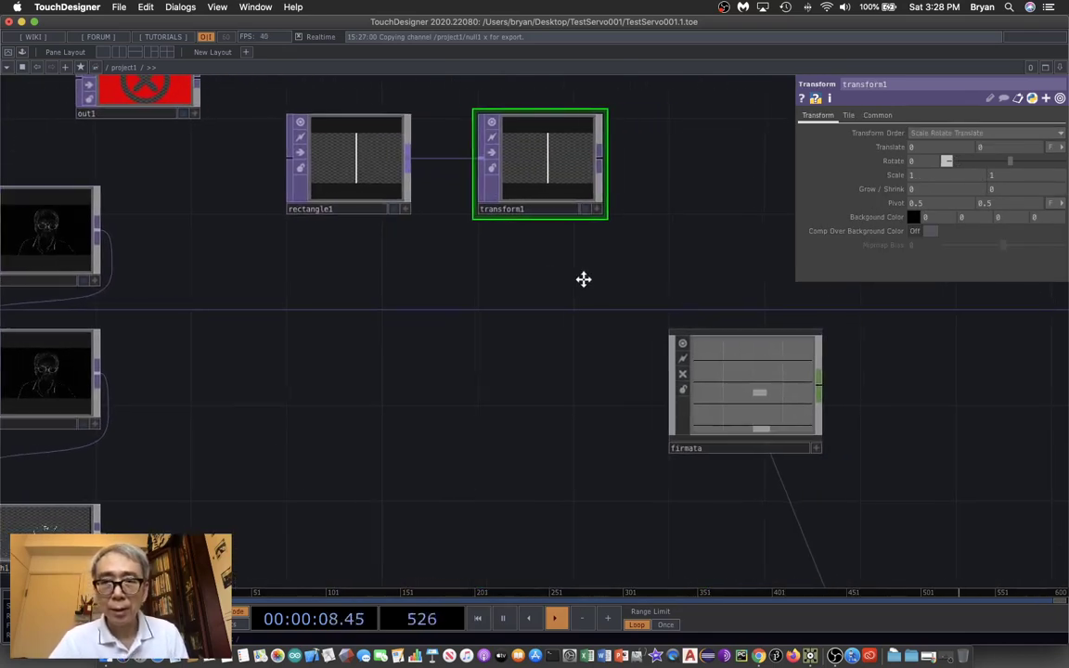
pyautogui.scroll(-3, 544, 461)
pyautogui.moveTo(544, 460); pyautogui.dragTo(401, 342)
pyautogui.moveTo(529, 424); pyautogui.dragTo(497, 386)
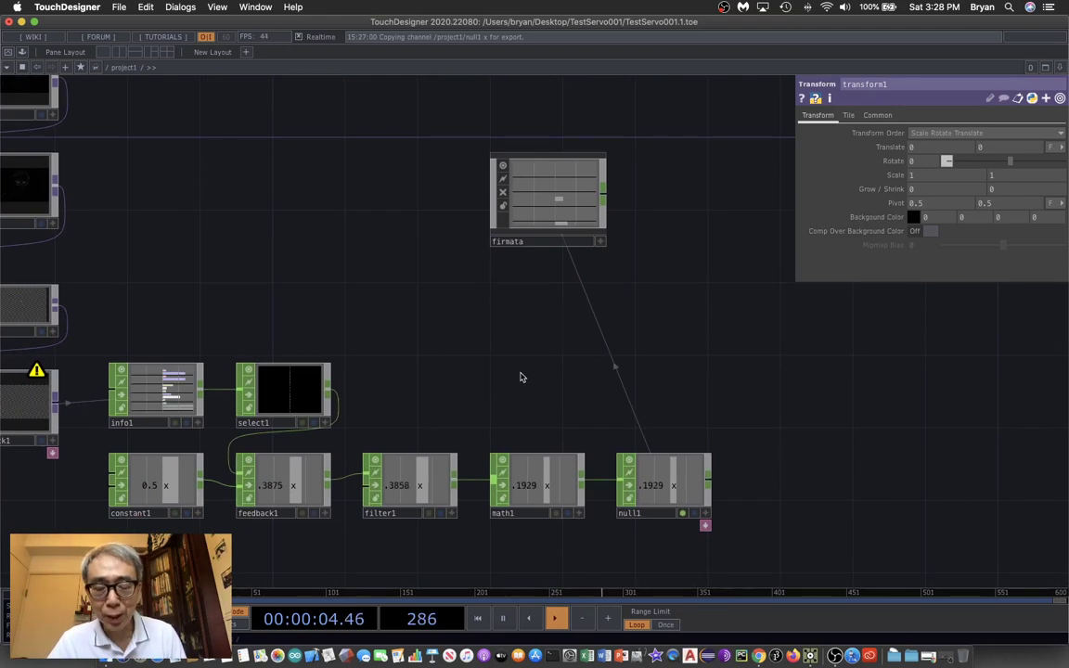
pyautogui.scroll(1, 519, 376)
pyautogui.click(529, 496)
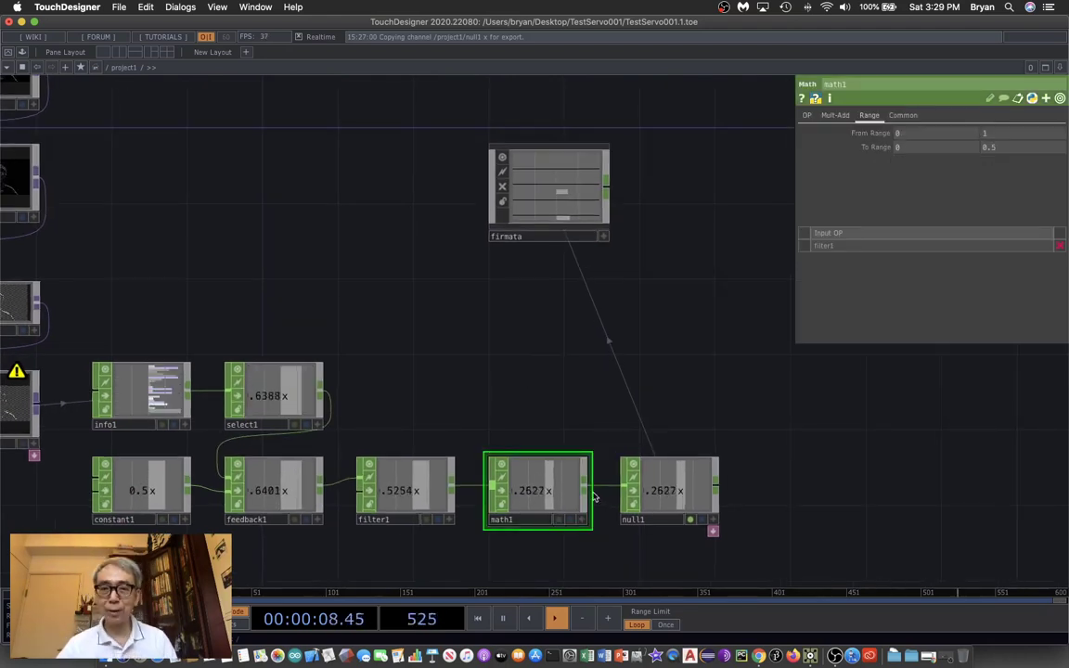
pyautogui.click(415, 469)
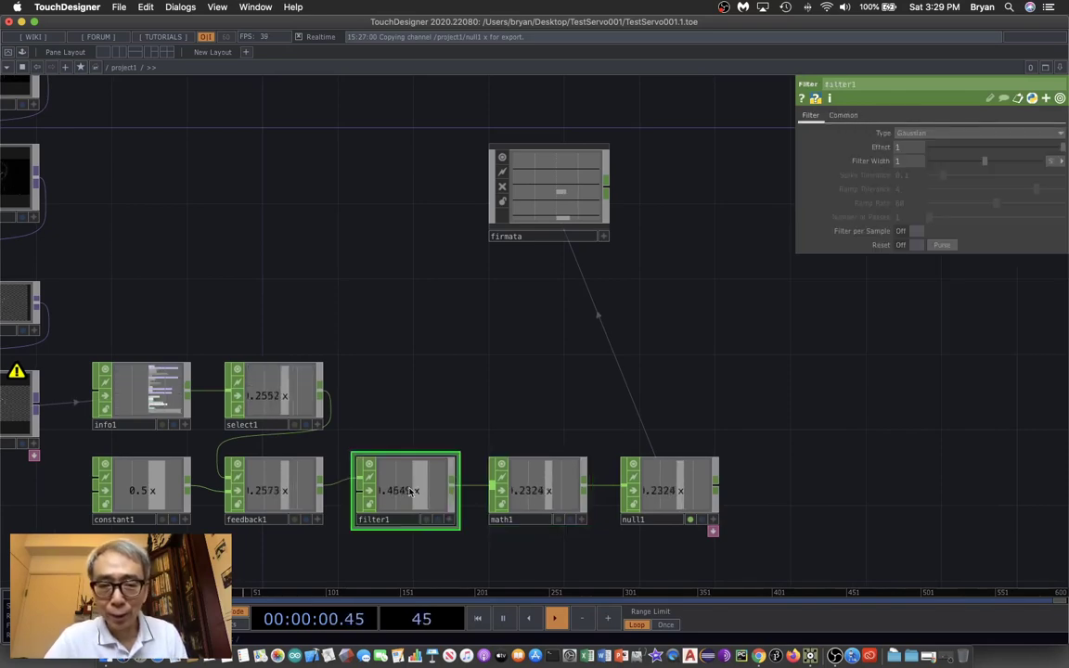
pyautogui.moveTo(426, 351); pyautogui.dragTo(444, 375)
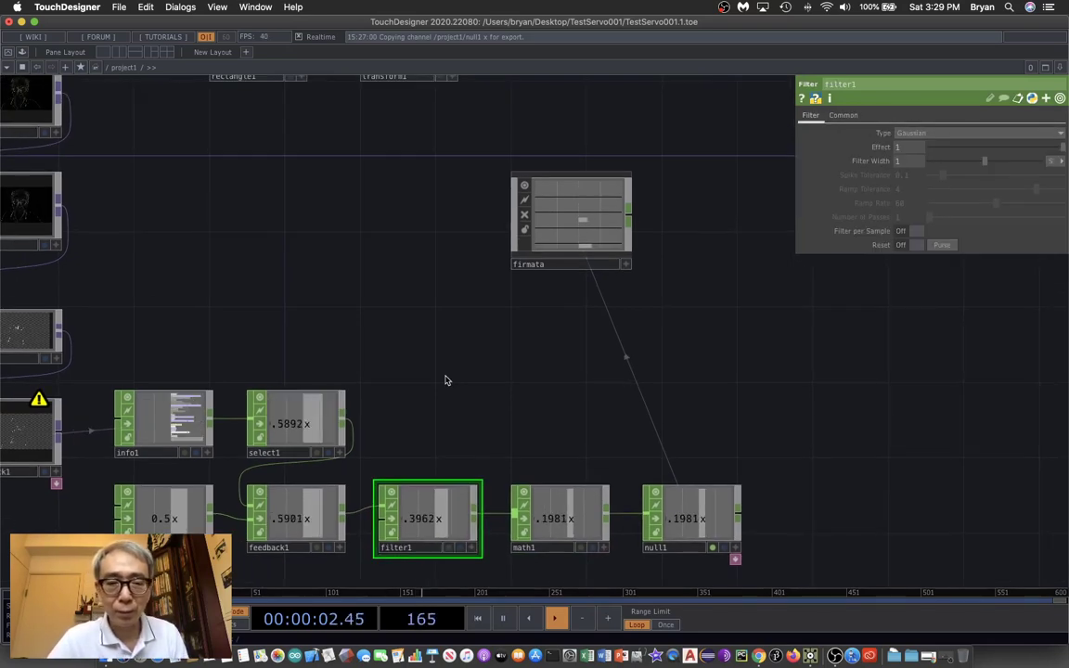
# Add a second Math CHOP in the open space above the Filter CHOP and wire the filter's output into it
pyautogui.doubleClick(446, 377)
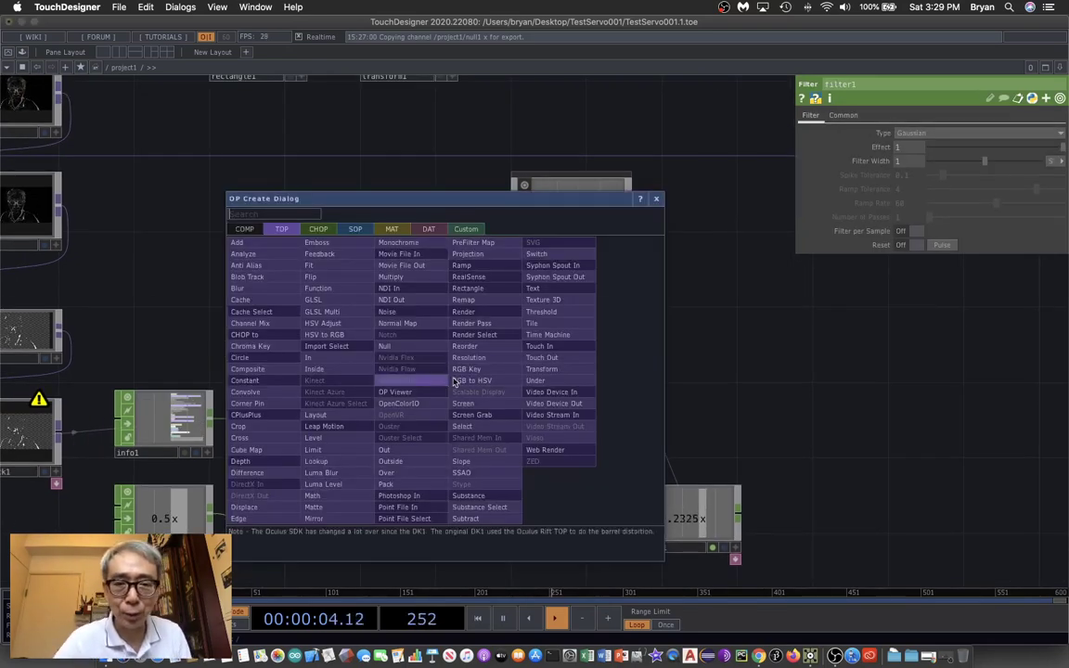
pyautogui.click(324, 232)
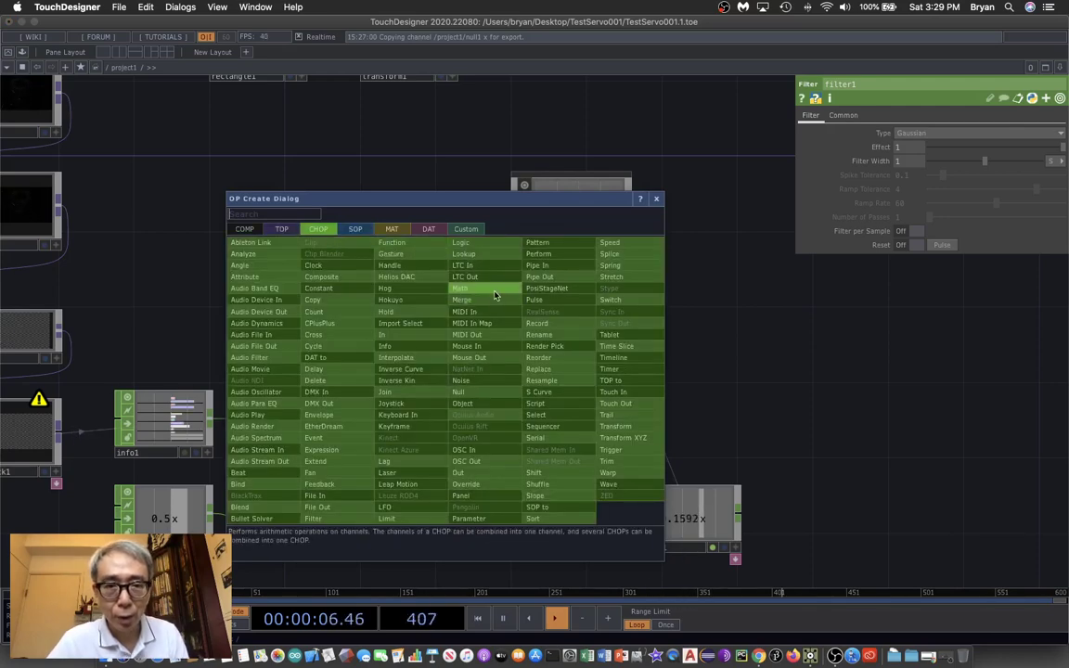
pyautogui.click(447, 270)
pyautogui.click(447, 368)
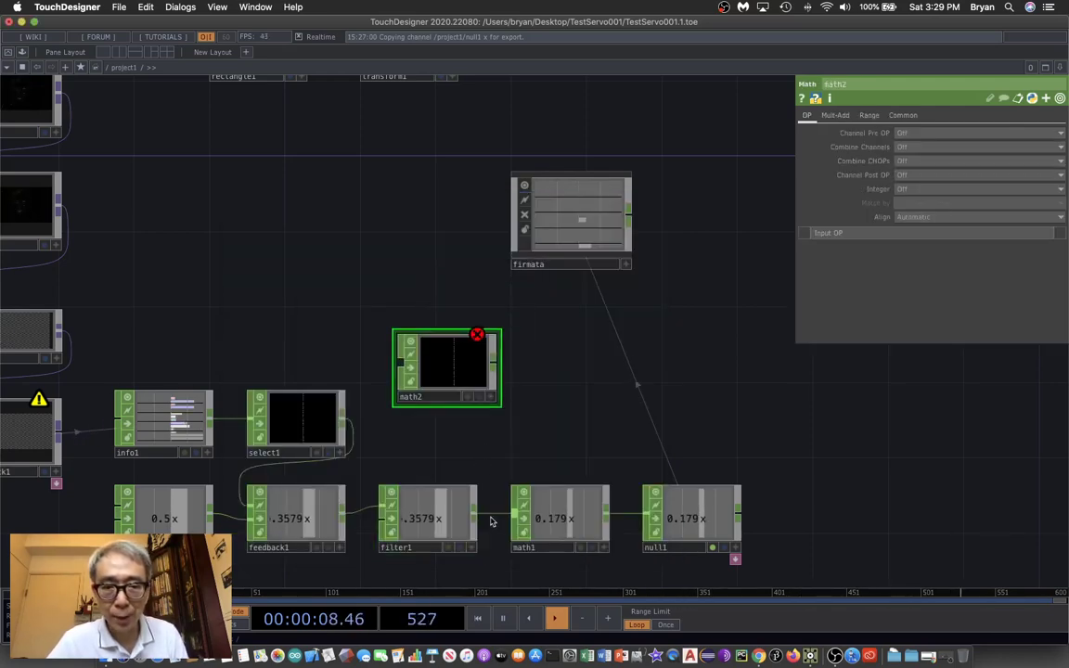
pyautogui.moveTo(476, 516); pyautogui.dragTo(497, 382)
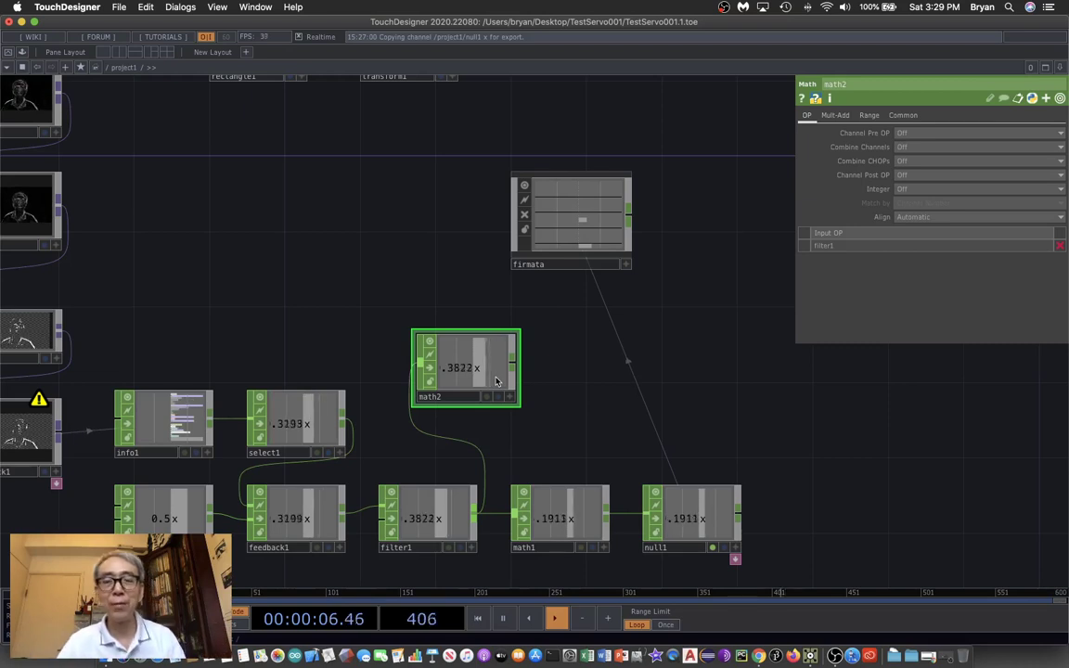
# Set the second Math CHOP's To Range to -0.5 and 0.5
pyautogui.click(867, 116)
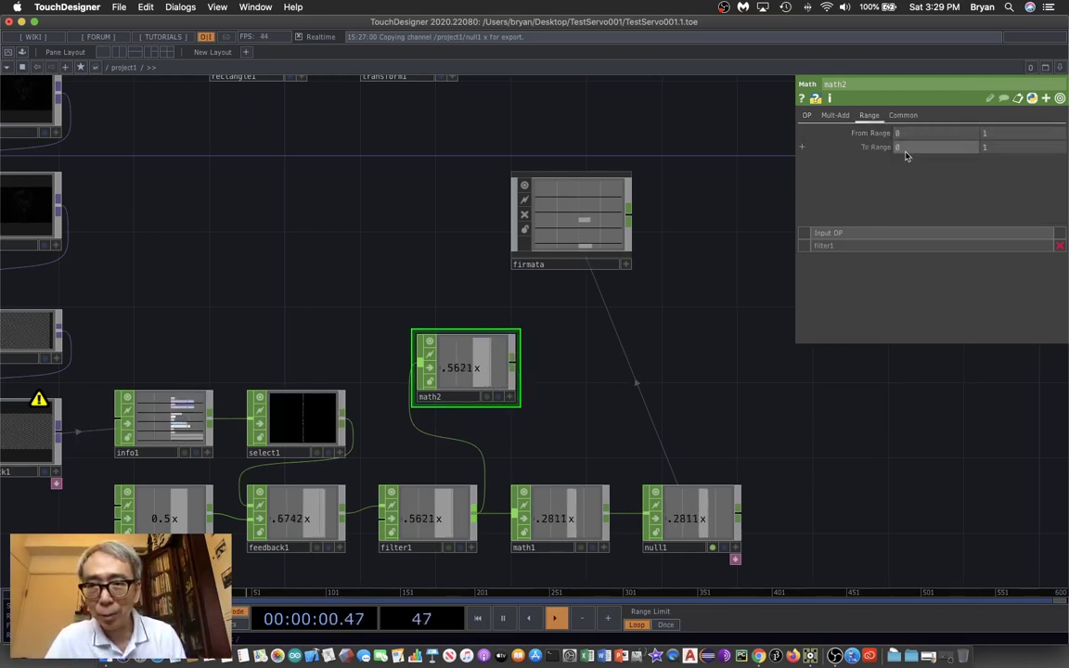
pyautogui.click(907, 148)
pyautogui.write('-0.')
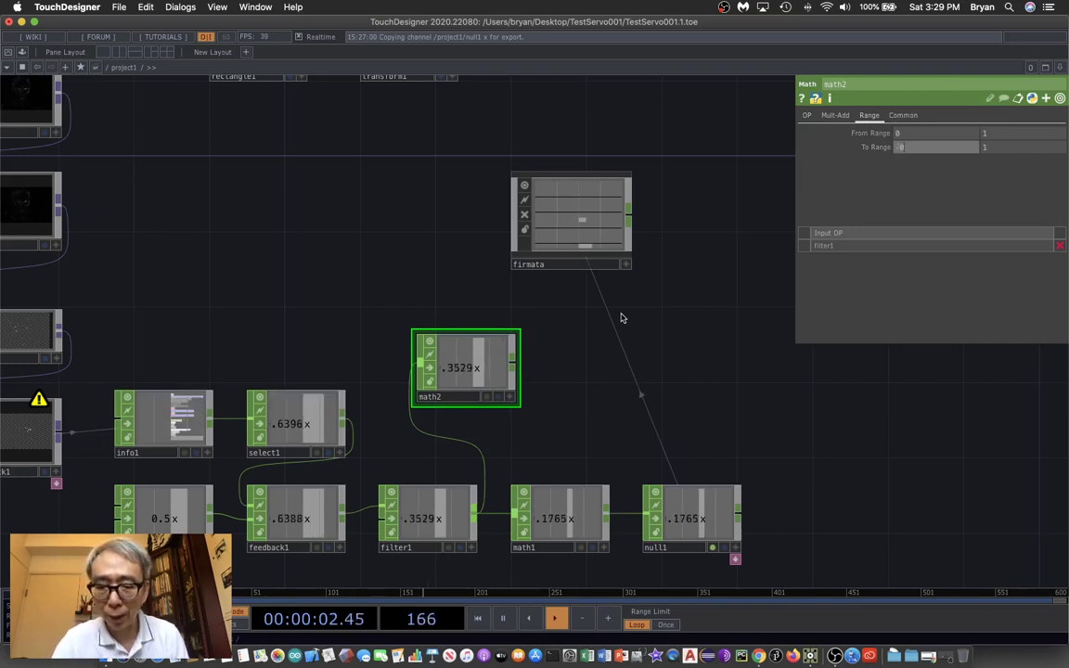
pyautogui.write('5')
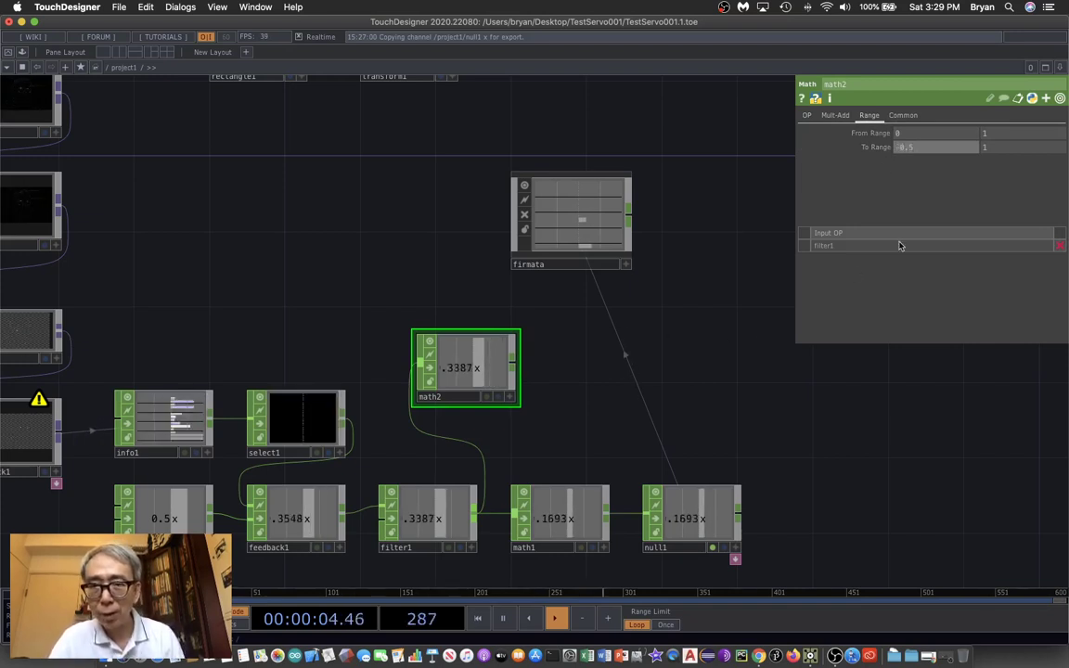
pyautogui.press('Tab')
pyautogui.write('0')
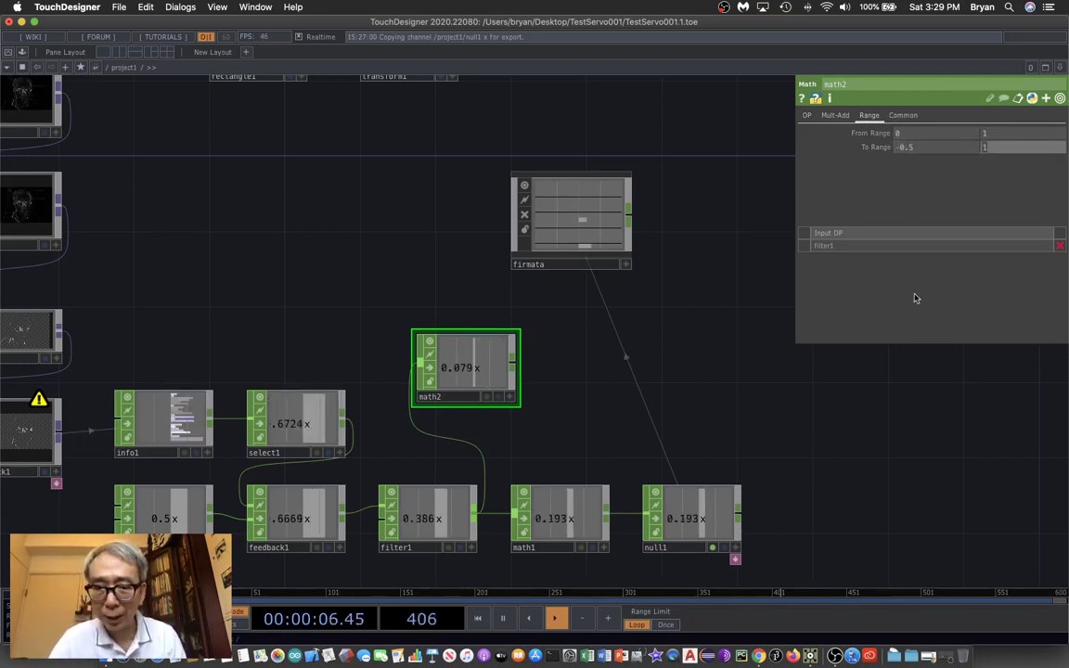
pyautogui.write('.5')
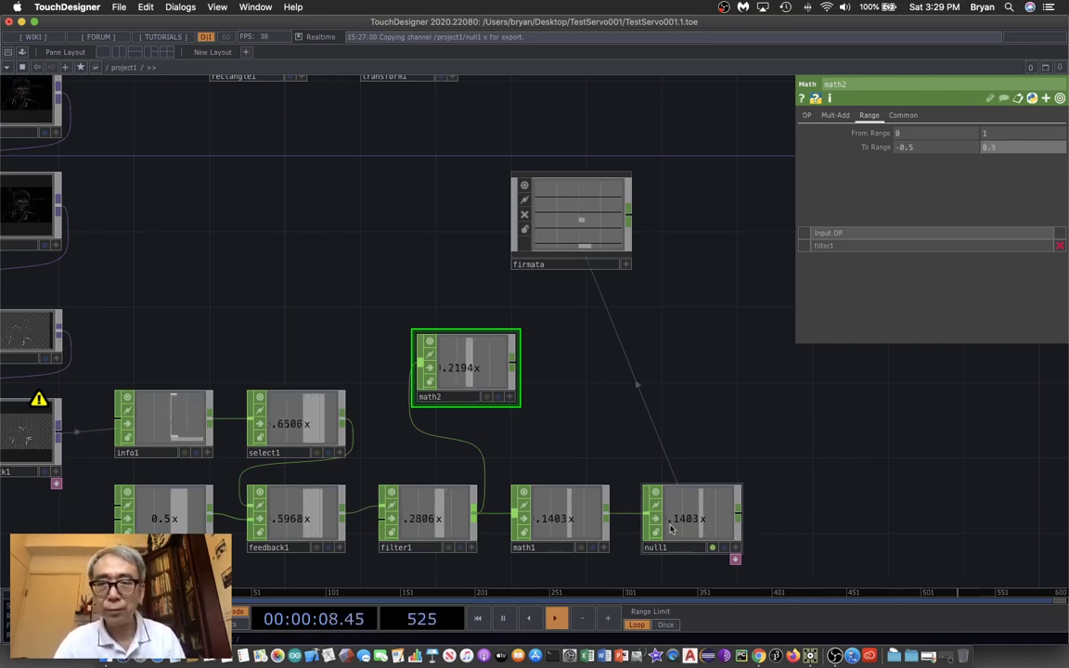
# Move the second Math CHOP to the space above the Select CHOP and append a Null CHOP to its output
pyautogui.moveTo(469, 362); pyautogui.dragTo(242, 267)
pyautogui.rightClick(290, 270)
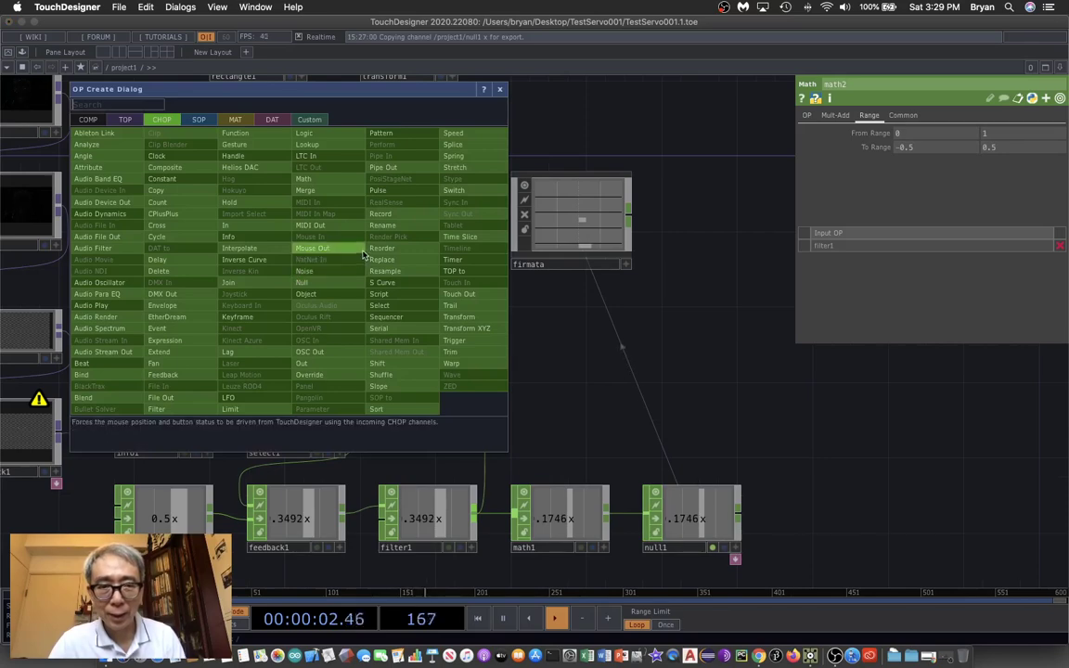
pyautogui.click(316, 282)
pyautogui.click(371, 272)
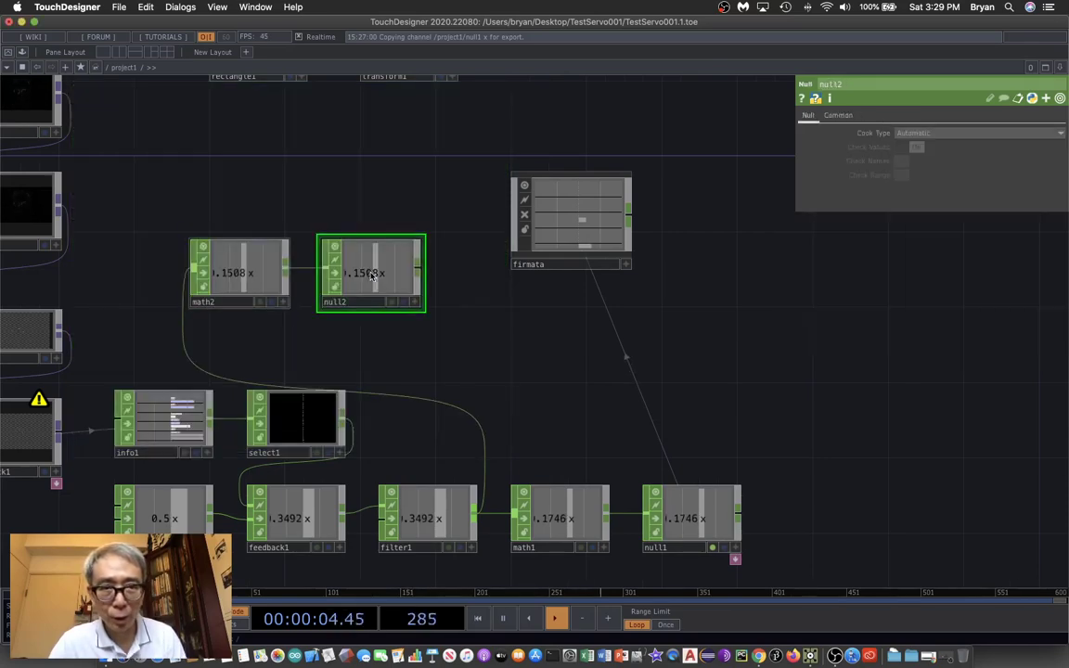
# Export the new Null CHOP's x channel to the Transform TOP's horizontal Translate value, activating the Null's viewer only for the export
pyautogui.moveTo(381, 158); pyautogui.dragTo(422, 288)
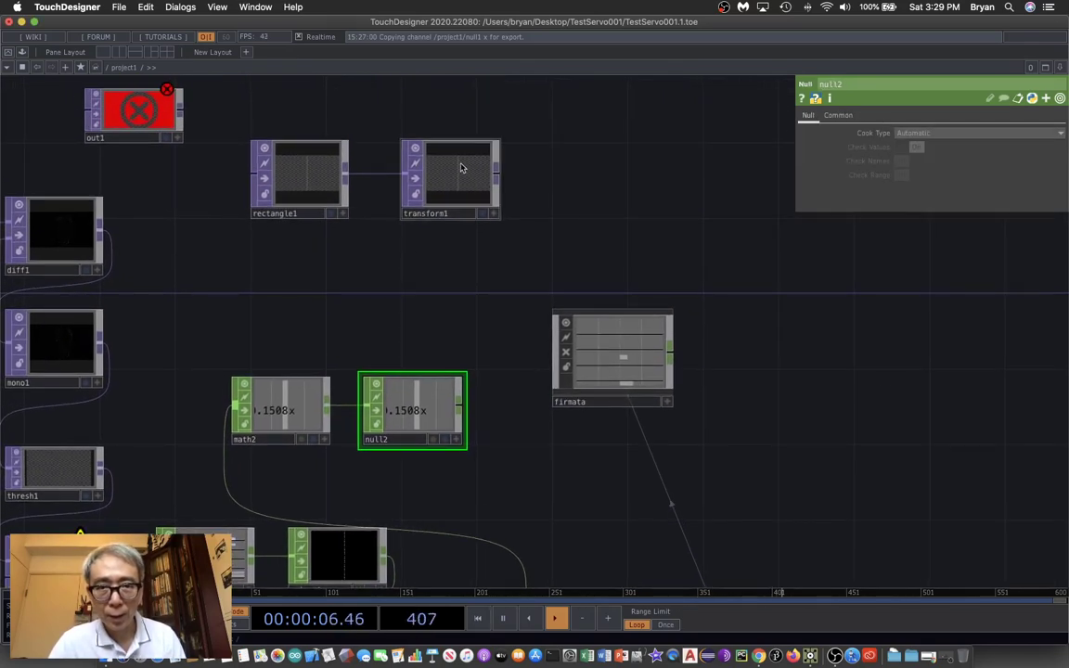
pyautogui.click(465, 170)
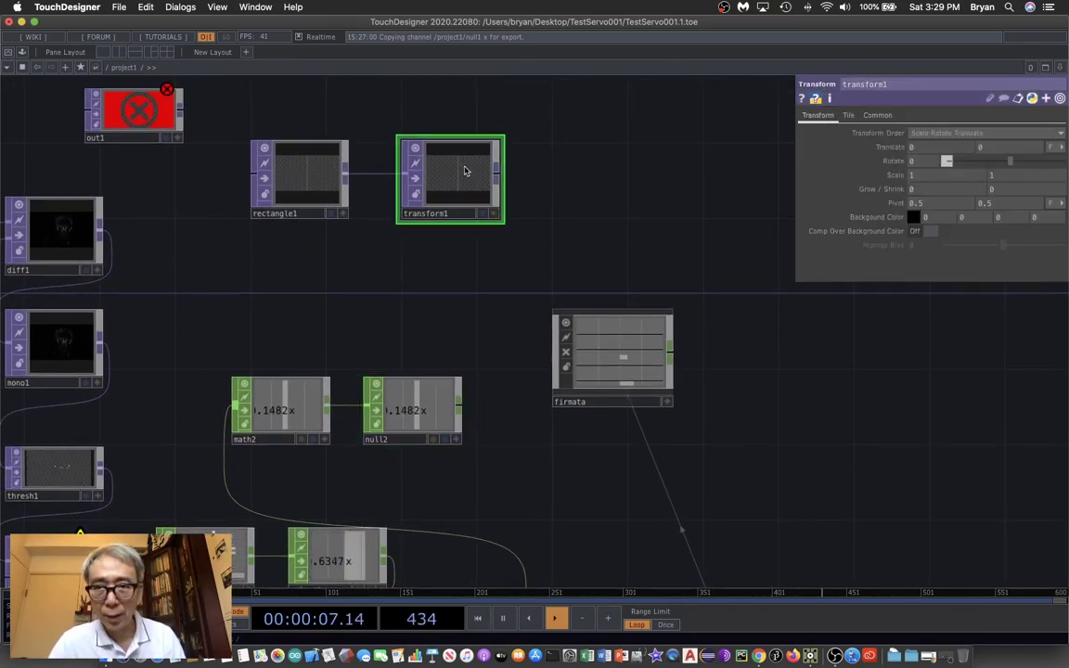
pyautogui.click(456, 440)
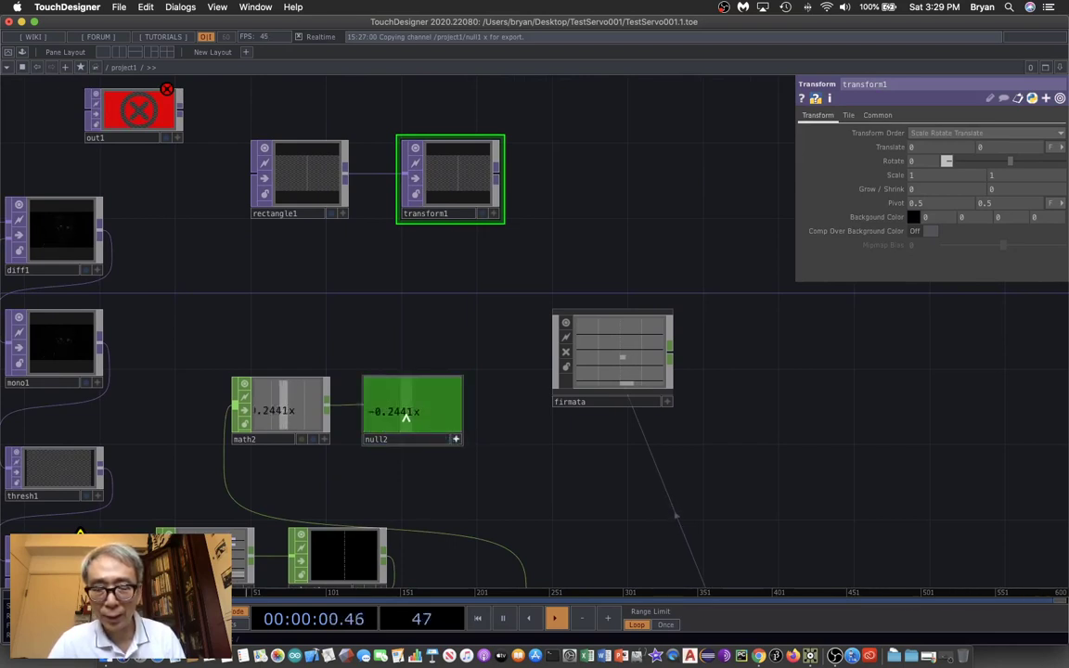
pyautogui.moveTo(406, 417); pyautogui.dragTo(924, 149)
pyautogui.click(911, 128)
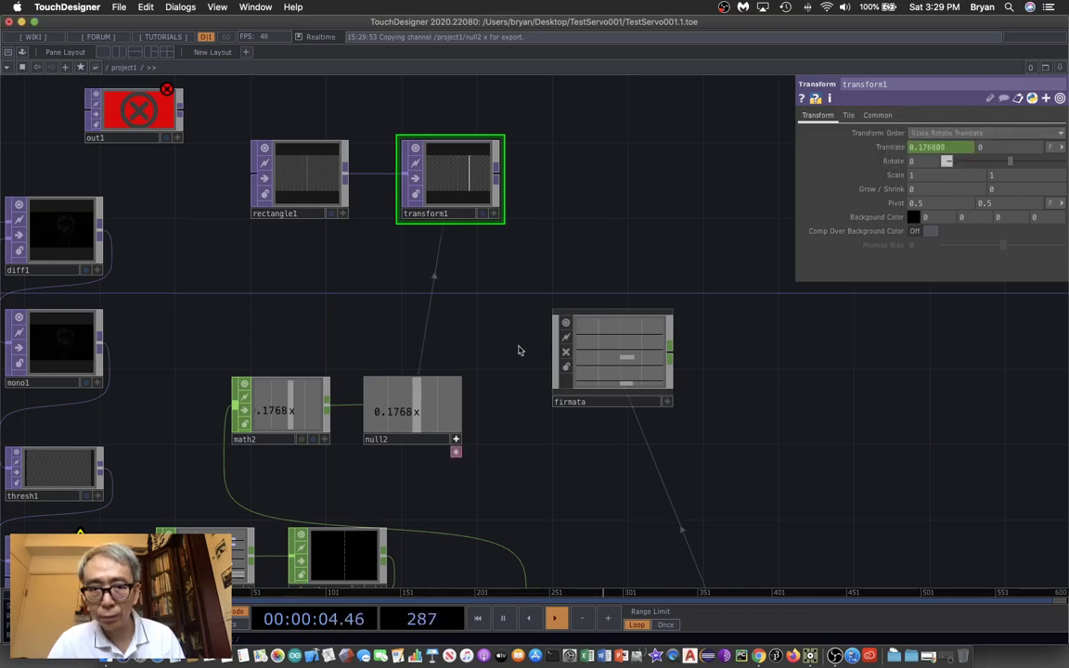
pyautogui.click(456, 440)
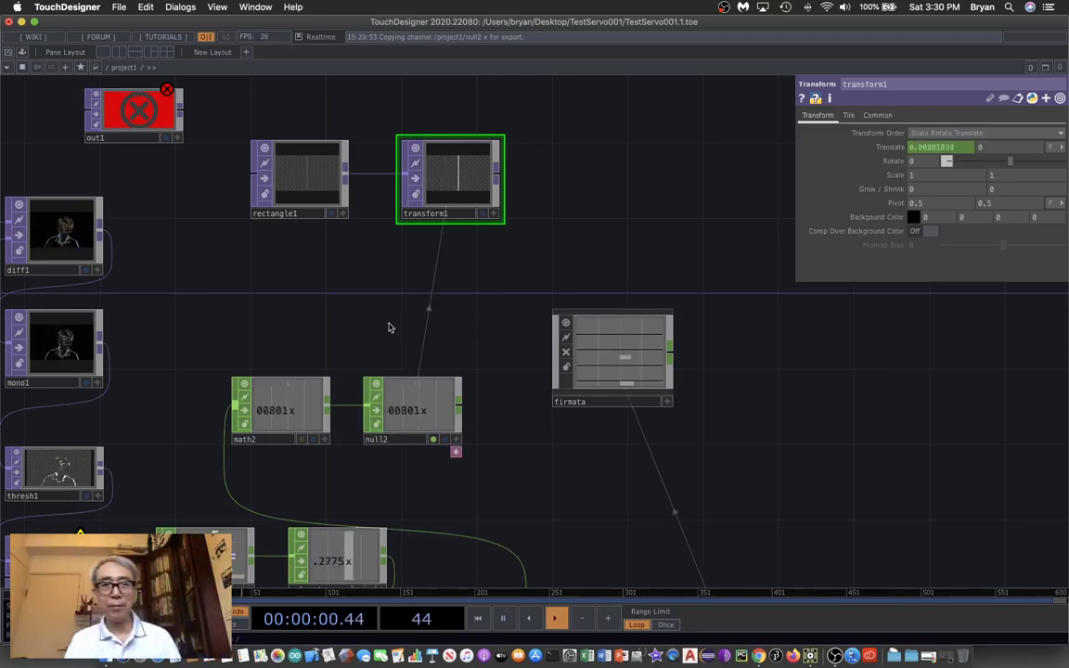
# Move the Flip TOP out of its row to the open space above the Cache TOP and out1
pyautogui.scroll(5, 285, 261)
pyautogui.hscroll(-6, 285, 262)
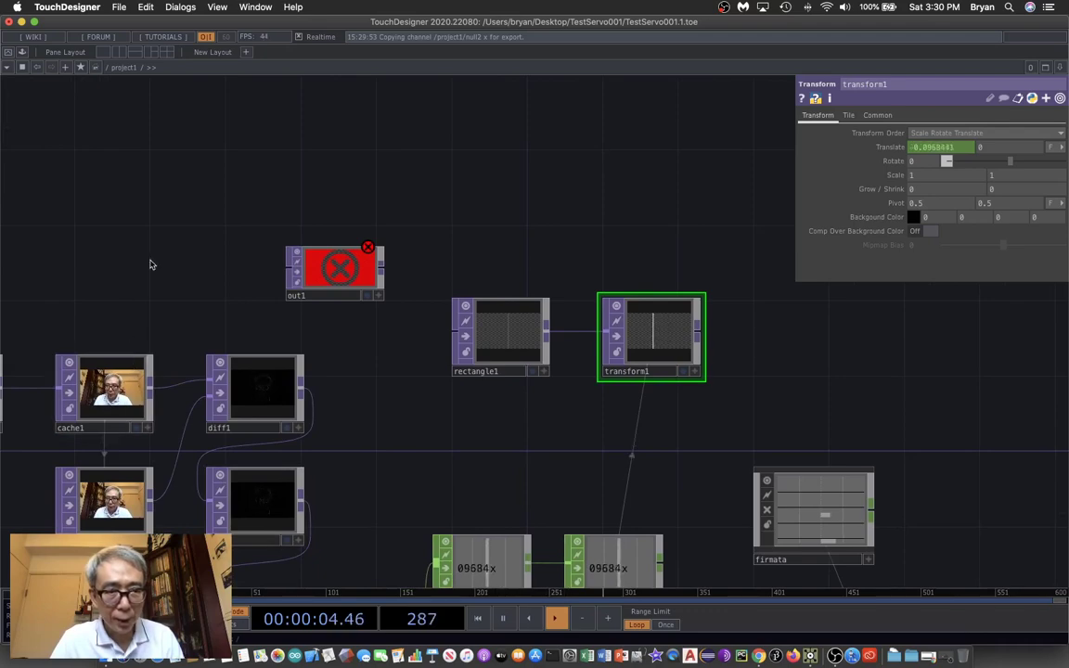
pyautogui.scroll(2, 149, 266)
pyautogui.hscroll(-3, 149, 266)
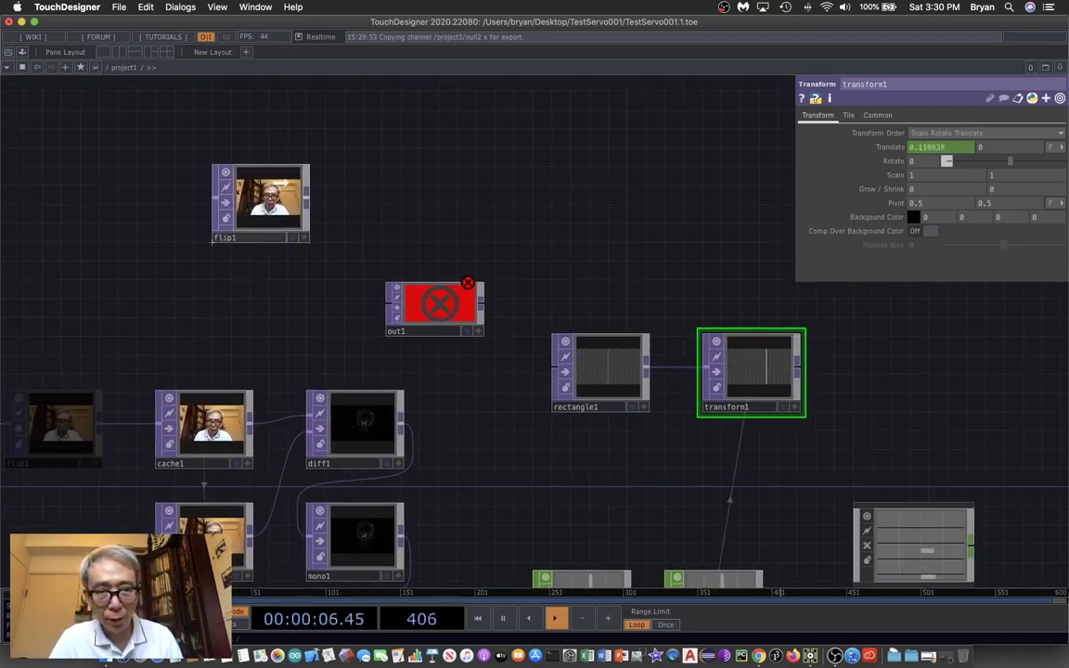
pyautogui.moveTo(213, 240); pyautogui.dragTo(231, 219)
# Add a Composite TOP in the open space above the Transform TOP and wire the Flip TOP and Transform TOP into it
pyautogui.moveTo(716, 231); pyautogui.dragTo(537, 253)
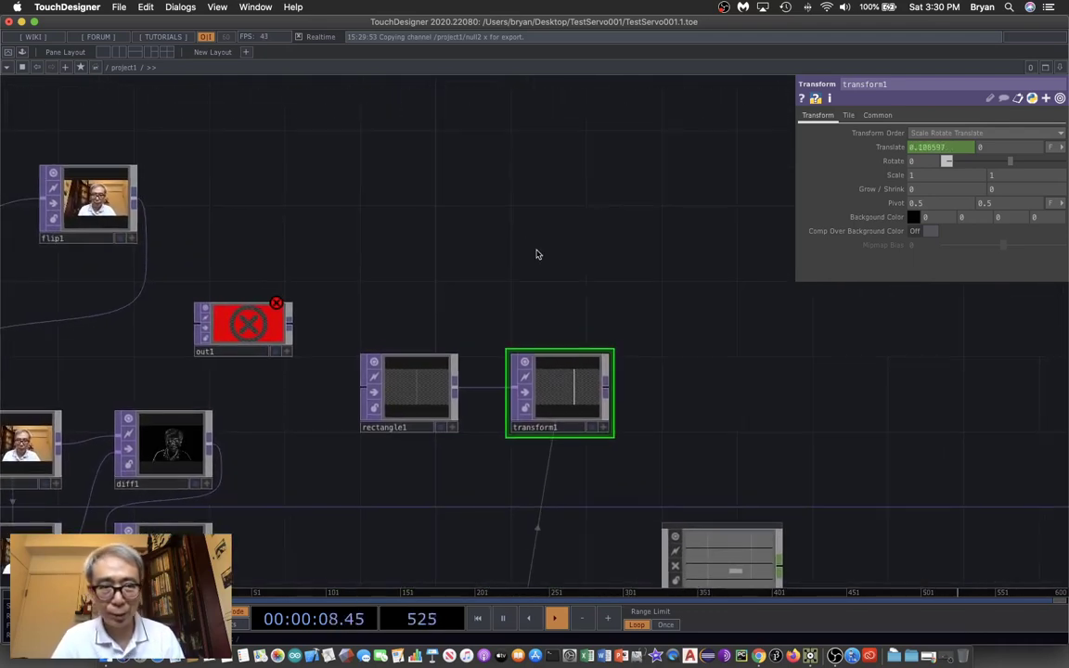
pyautogui.press('Tab')
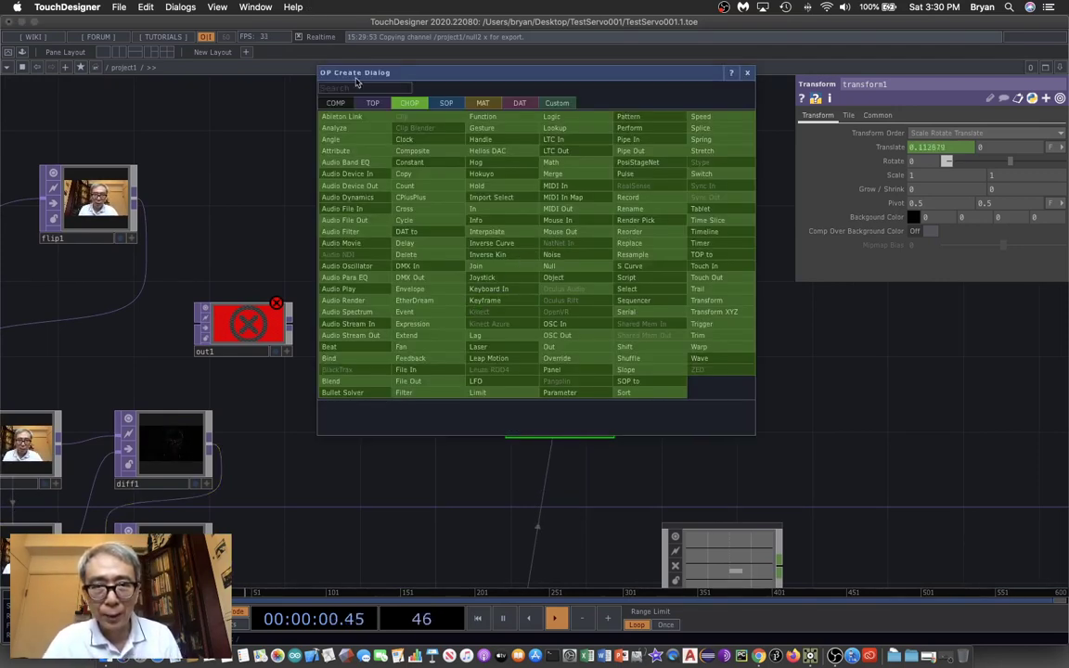
pyautogui.click(373, 103)
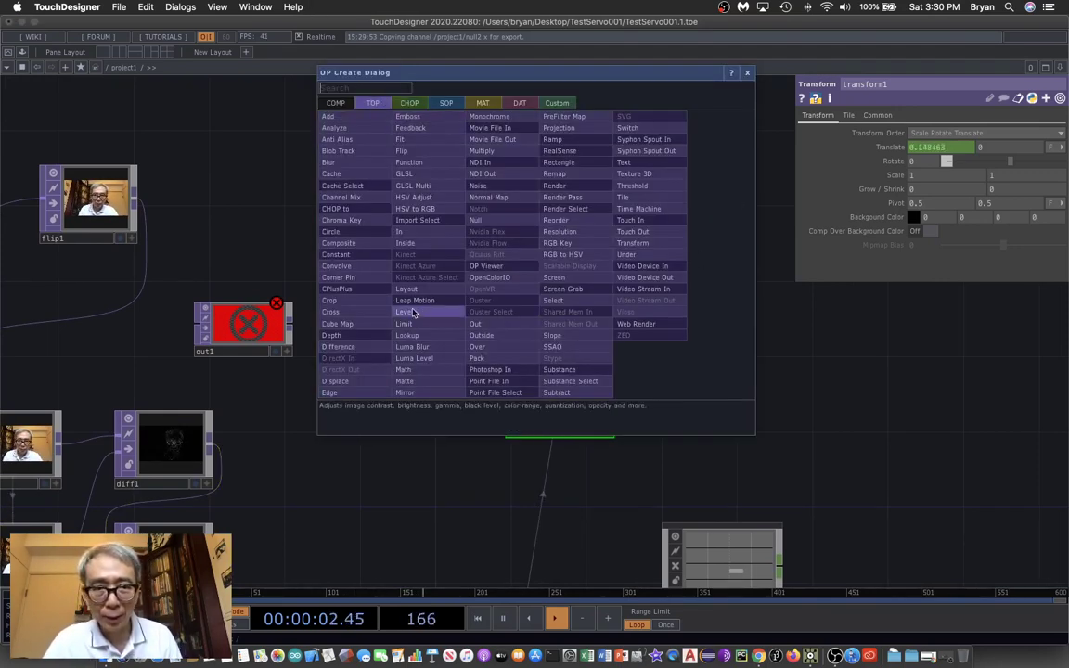
pyautogui.click(339, 242)
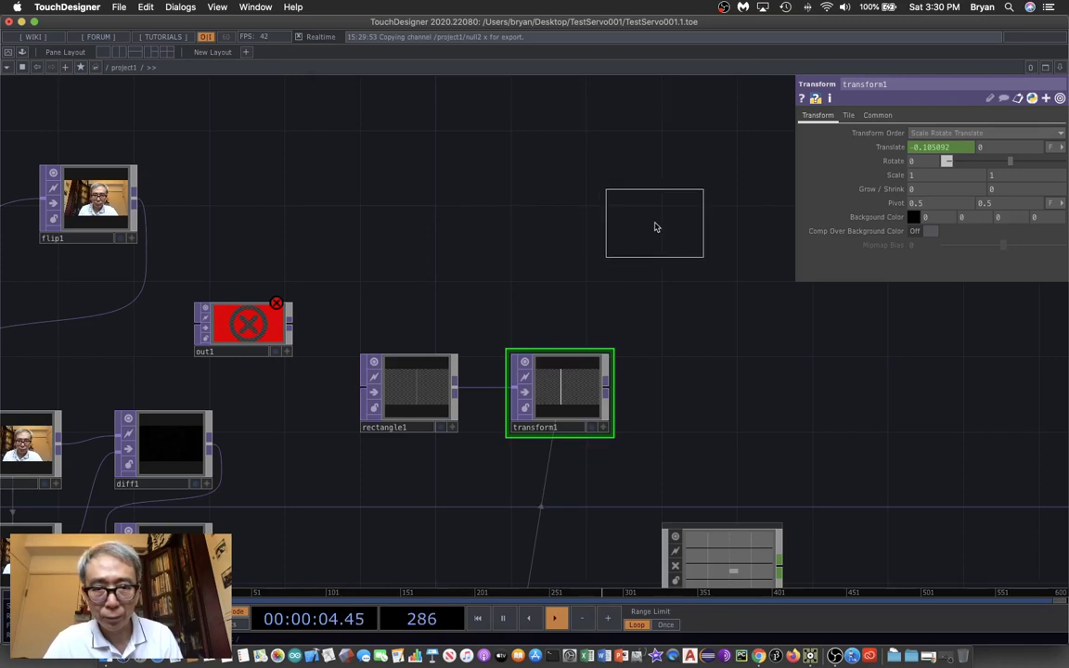
pyautogui.click(656, 227)
pyautogui.moveTo(135, 196); pyautogui.dragTo(609, 219)
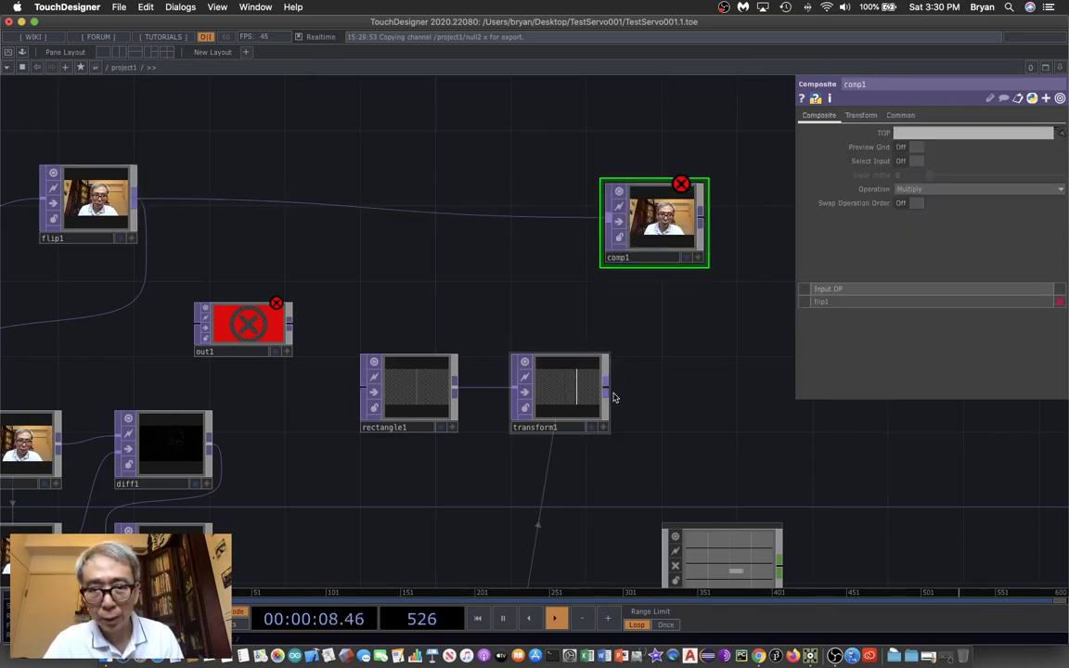
pyautogui.moveTo(609, 391); pyautogui.dragTo(608, 227)
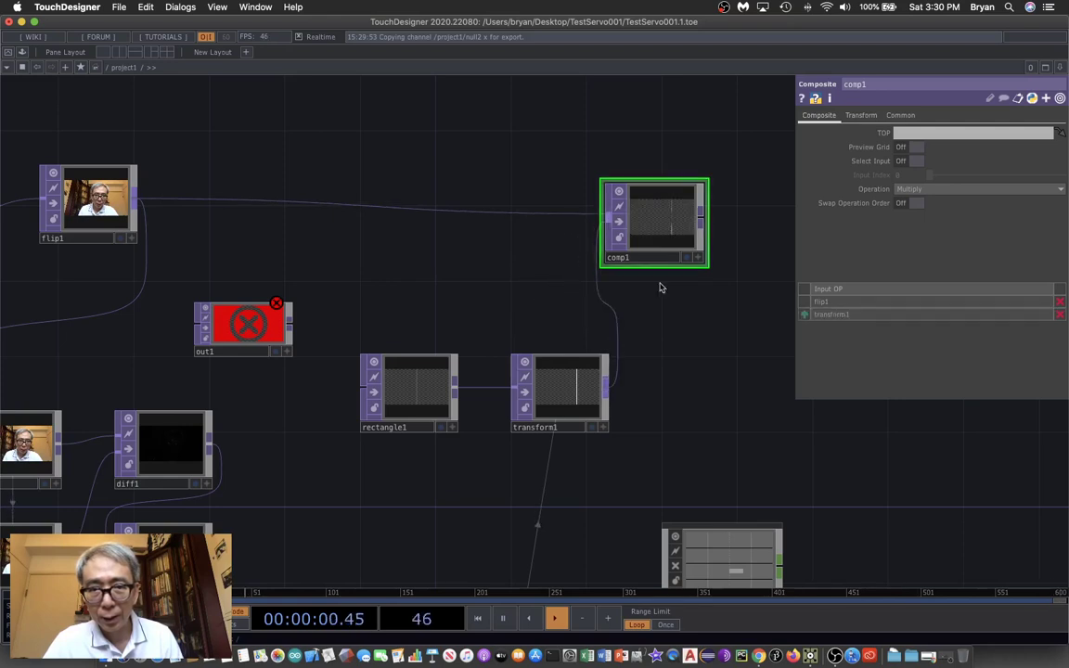
# Move out1 to the space below the Composite TOP and connect the Composite's output to it
pyautogui.moveTo(272, 331); pyautogui.dragTo(774, 352)
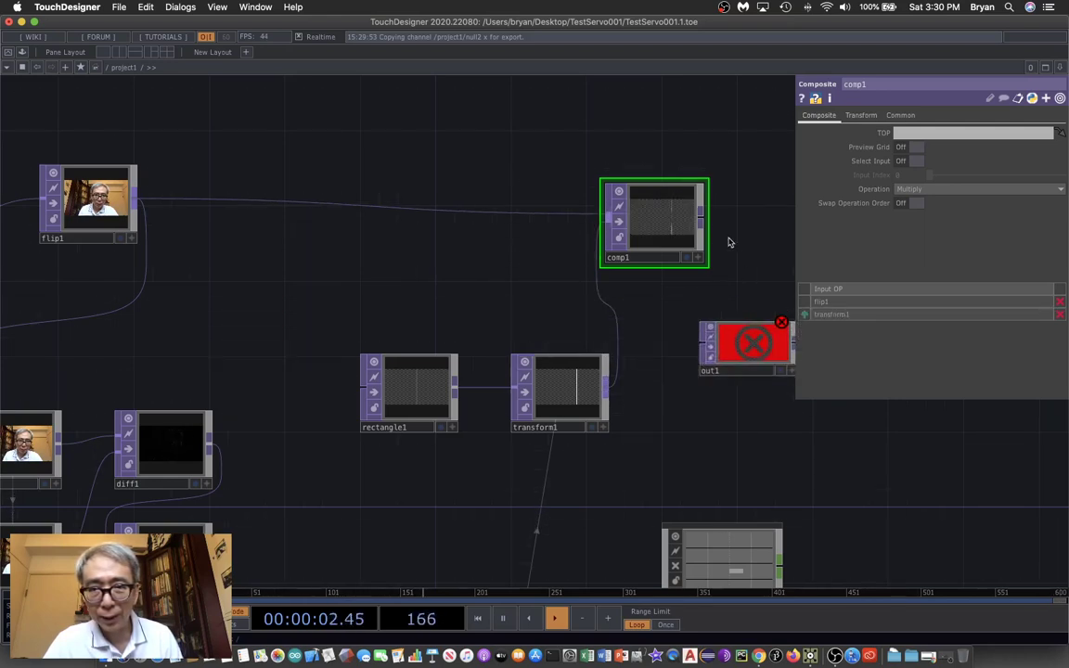
pyautogui.moveTo(703, 223); pyautogui.dragTo(709, 340)
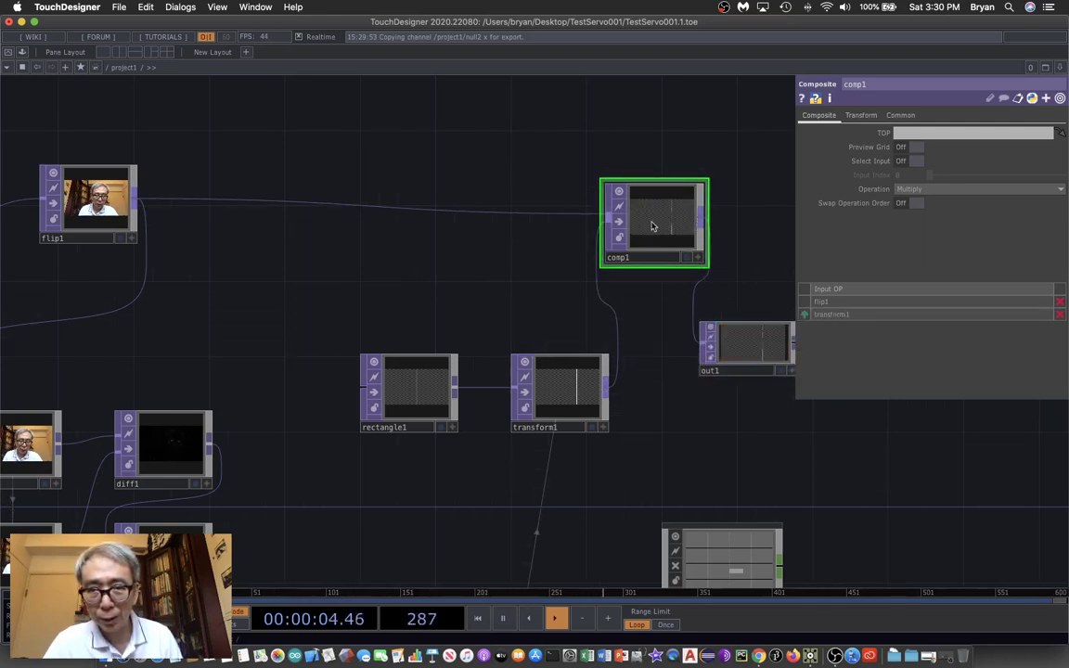
# Try the Over operation on the Composite TOP and preview its image behind the network
pyautogui.click(954, 190)
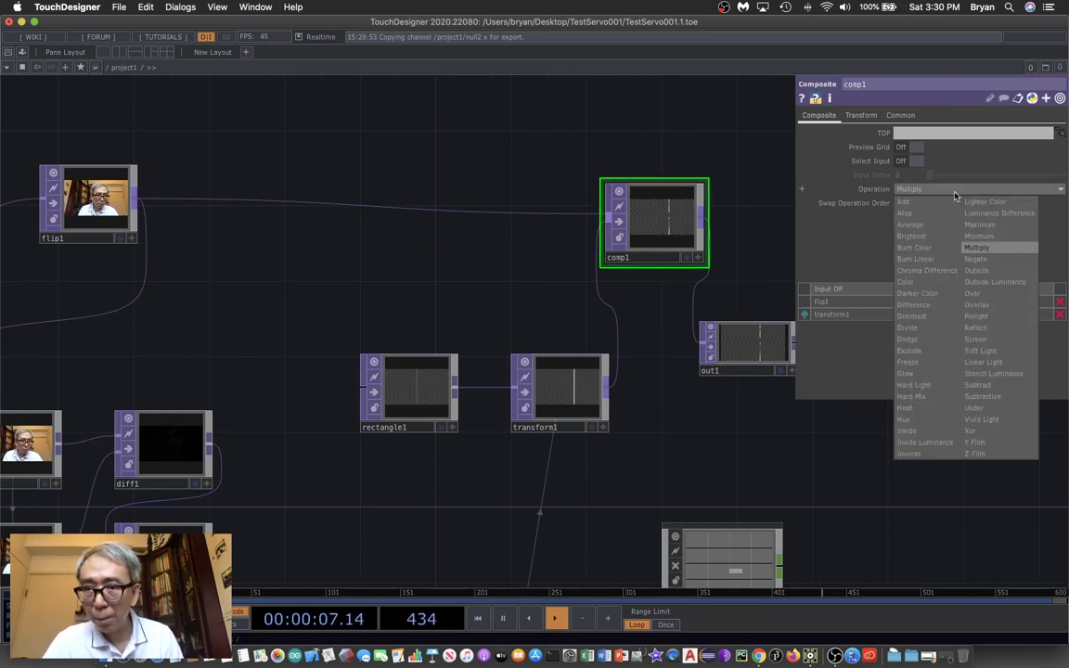
pyautogui.click(997, 294)
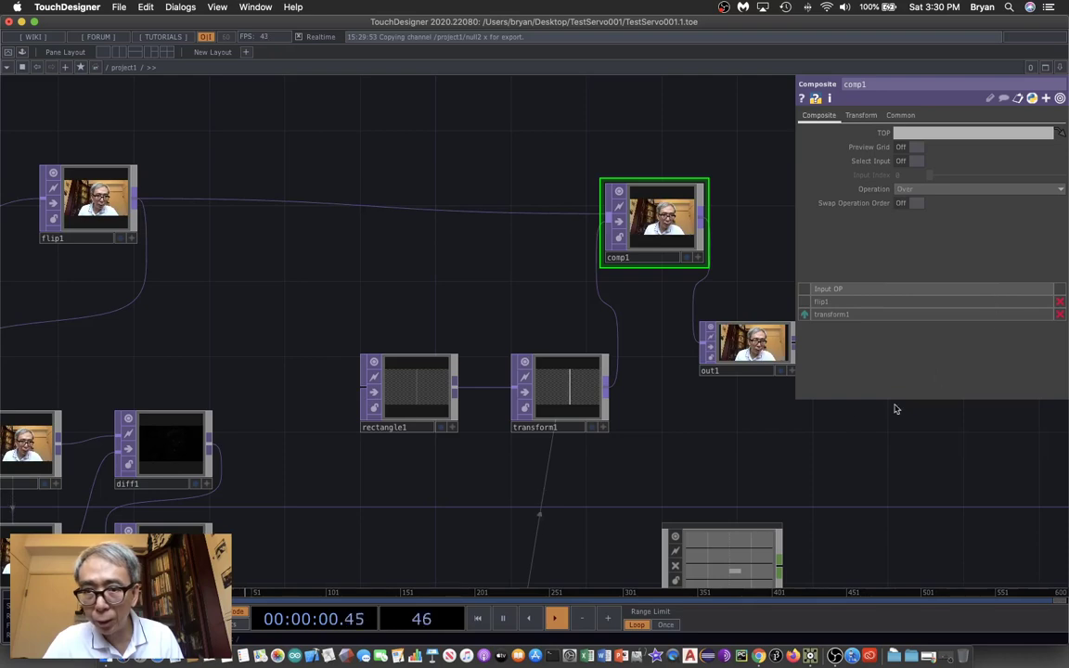
pyautogui.click(688, 258)
pyautogui.click(688, 258)
# Set the Composite TOP's operation to Under and check out1 as the network background, switching its display off again
pyautogui.click(915, 190)
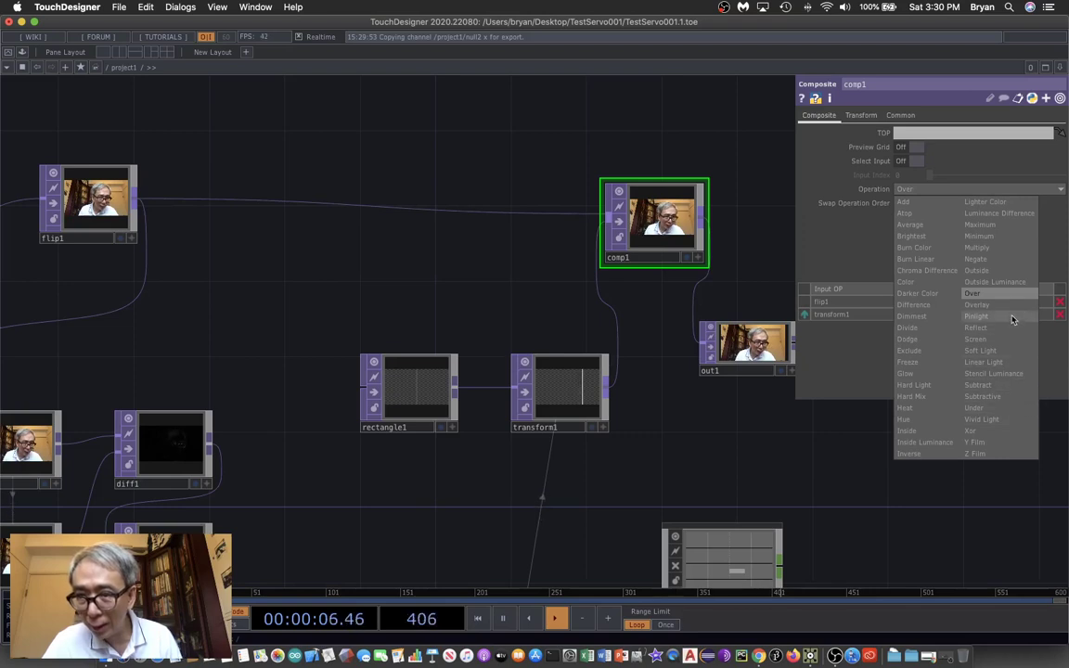
pyautogui.click(1004, 409)
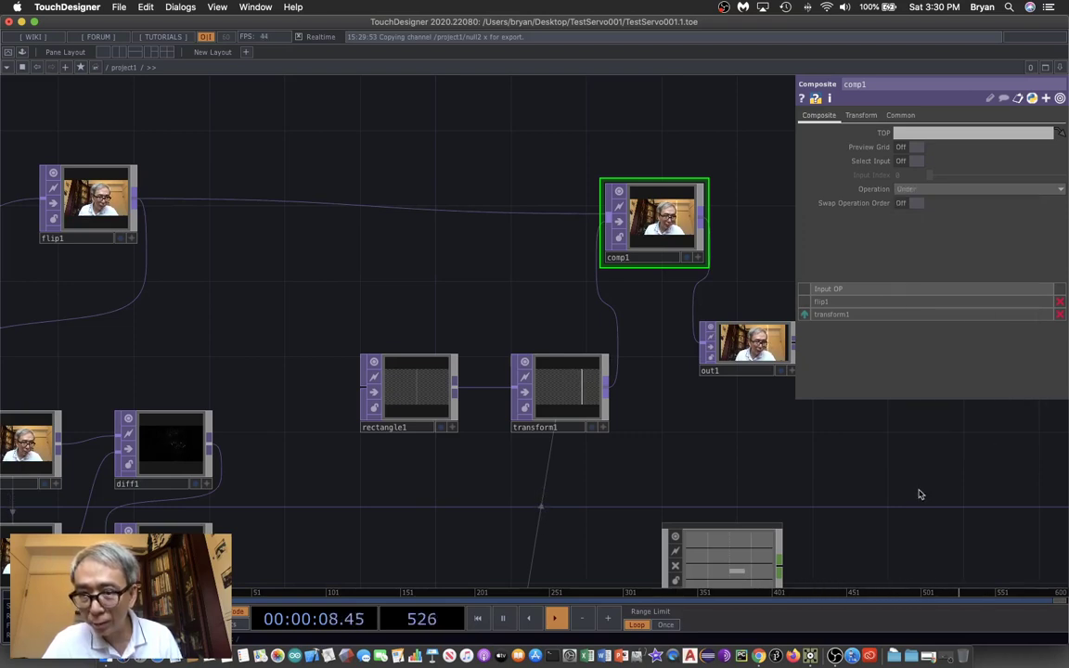
pyautogui.click(780, 371)
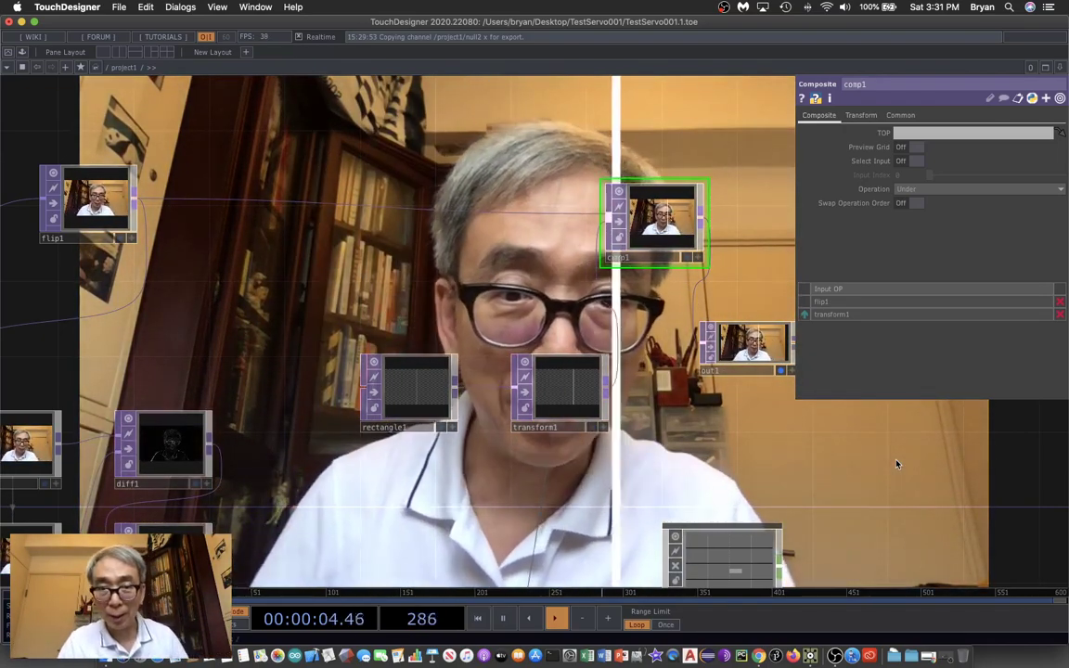
pyautogui.click(780, 371)
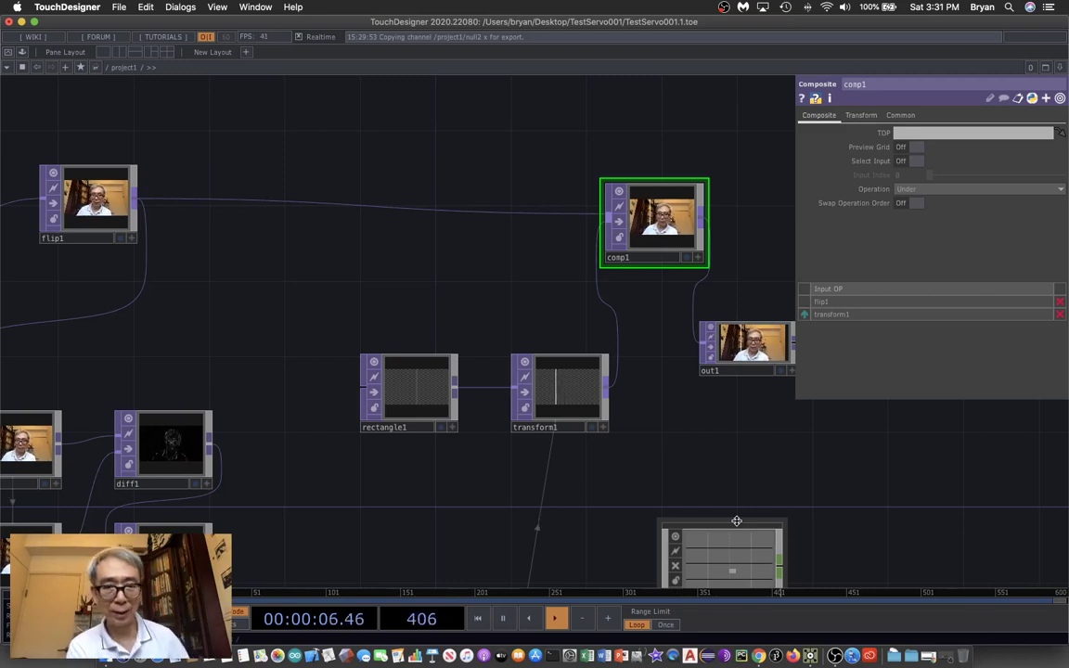
# Fit the whole network in view and hide the parameter window
pyautogui.press('h')
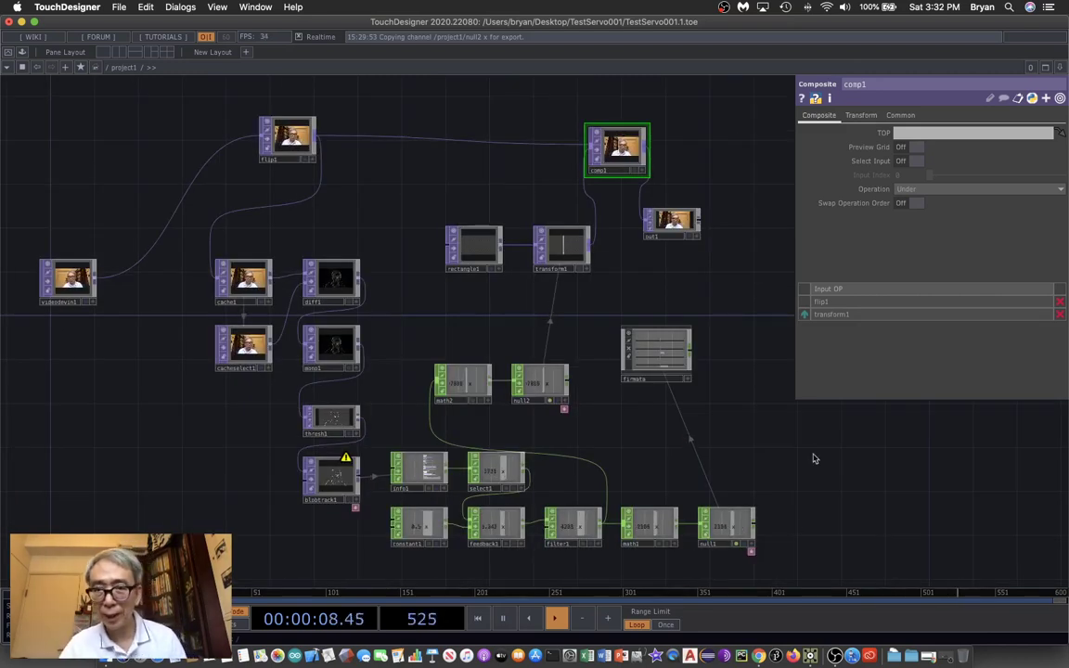
pyautogui.press('p')
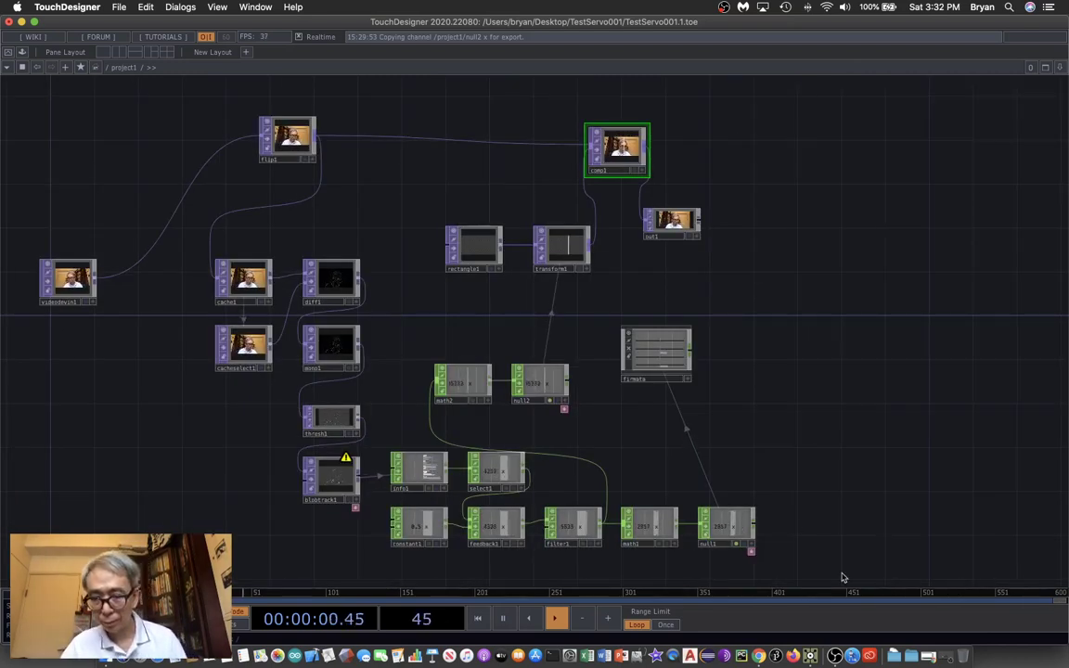